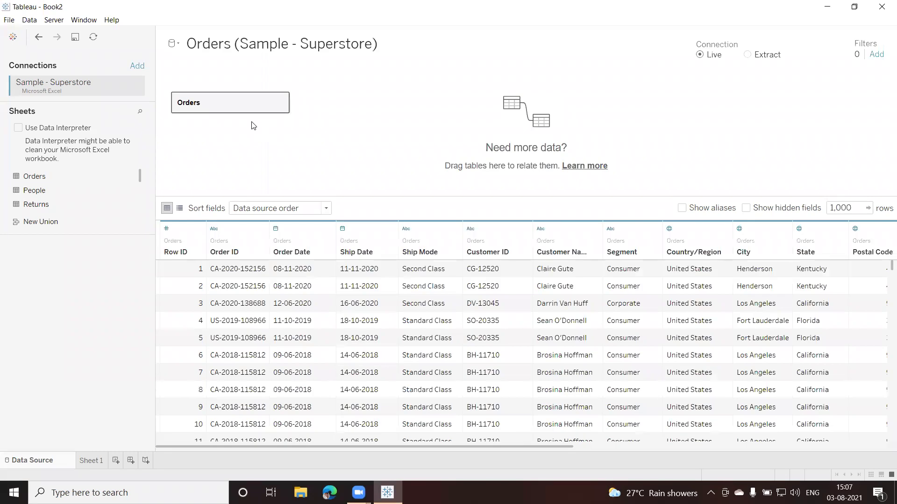
Go from the Orders data source to the blank worksheet Sheet 1
{"action": "left_click", "coordinate": [92, 461]}
{"action": "left_click", "coordinate": [47, 207]}
{"action": "left_click", "coordinate": [52, 246]}
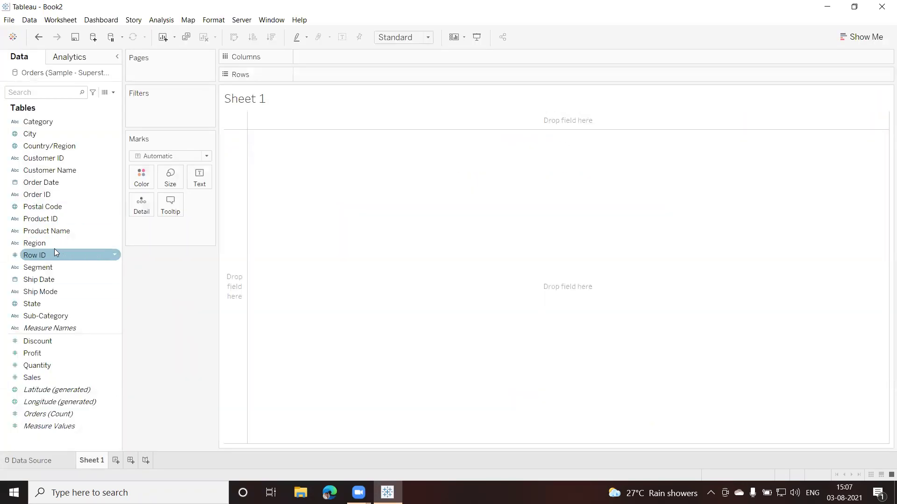
Try showing Region as text marks in the view and remove it again
{"action": "left_click_drag", "start_coordinate": [37, 242], "coordinate": [201, 175]}
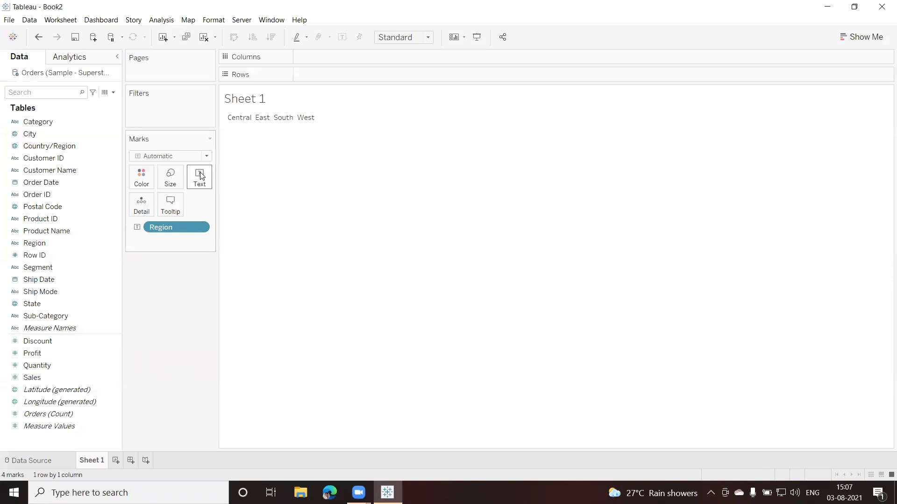
{"action": "left_click_drag", "start_coordinate": [169, 229], "coordinate": [164, 283]}
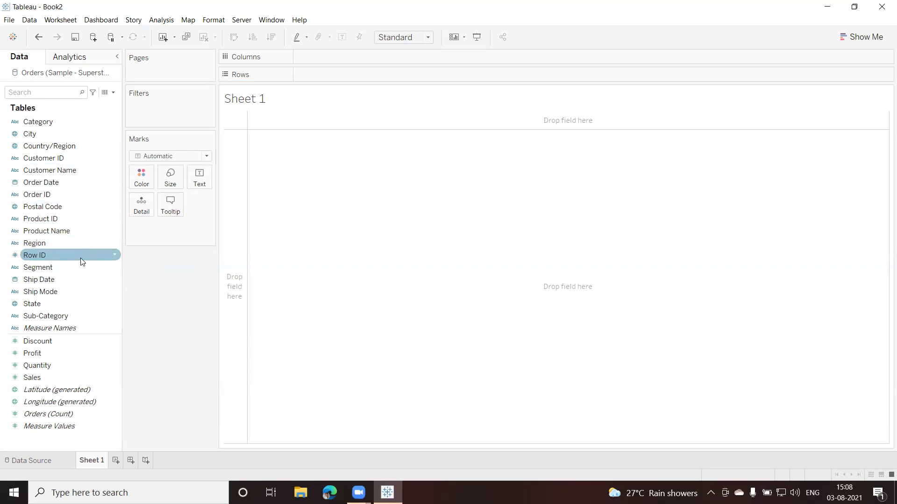
Show State as text marks and size the marks by Profit
{"action": "left_click", "coordinate": [41, 307]}
{"action": "left_click_drag", "start_coordinate": [41, 307], "coordinate": [203, 178]}
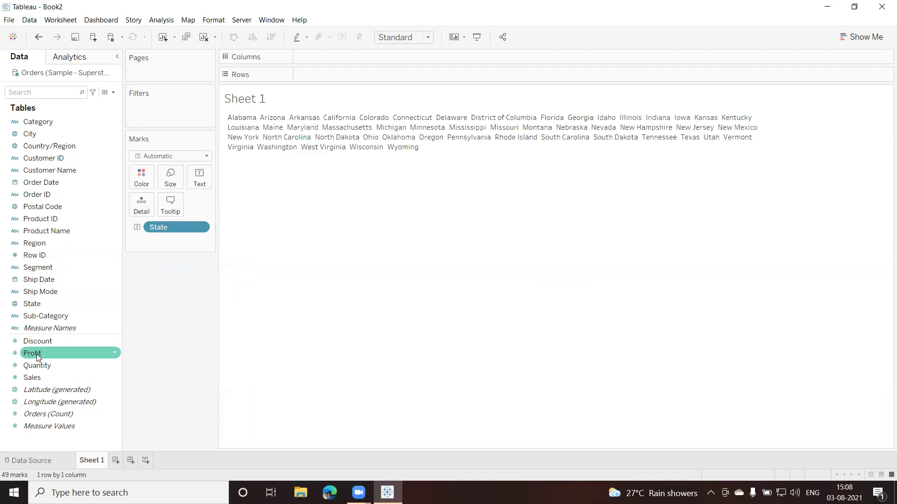
{"action": "left_click_drag", "start_coordinate": [36, 354], "coordinate": [170, 182]}
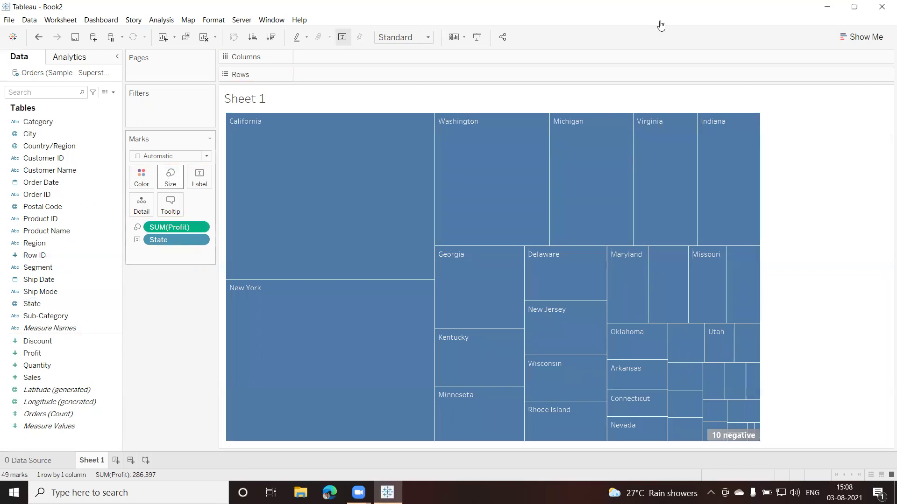
Check the special-value options for the negative Profit values, leave them unapplied, and hide the negative-values indicator
{"action": "left_click", "coordinate": [872, 39]}
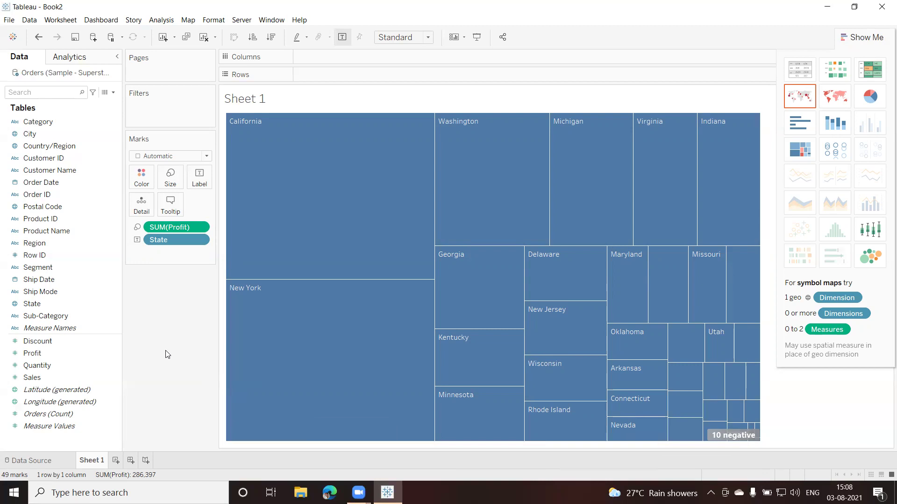
{"action": "mouse_move", "coordinate": [733, 437]}
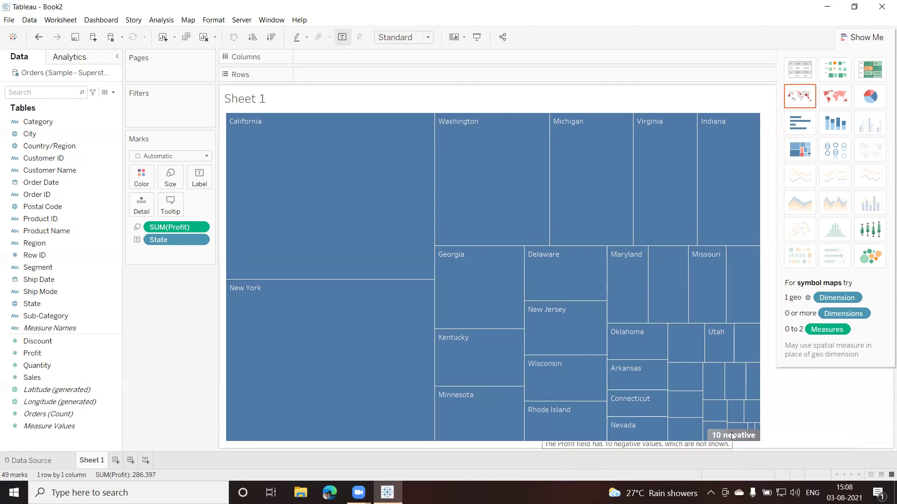
{"action": "left_click", "coordinate": [734, 436]}
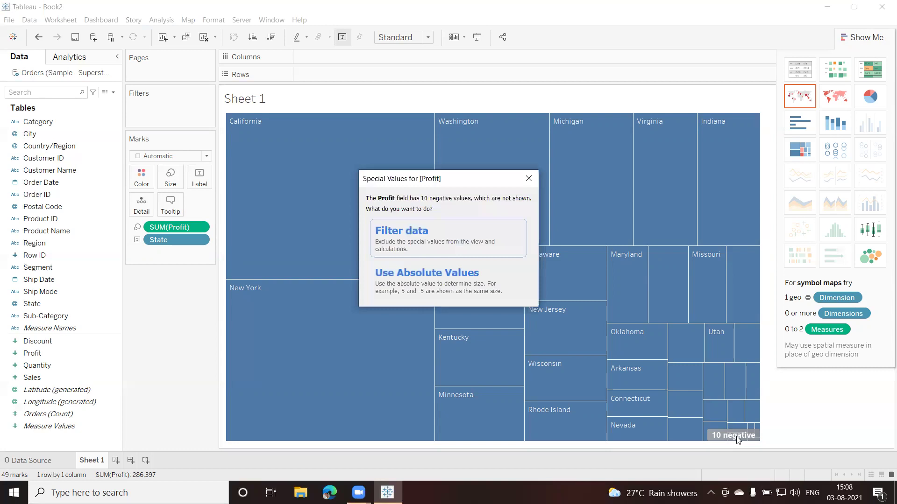
{"action": "left_click", "coordinate": [528, 178]}
{"action": "mouse_move", "coordinate": [719, 435]}
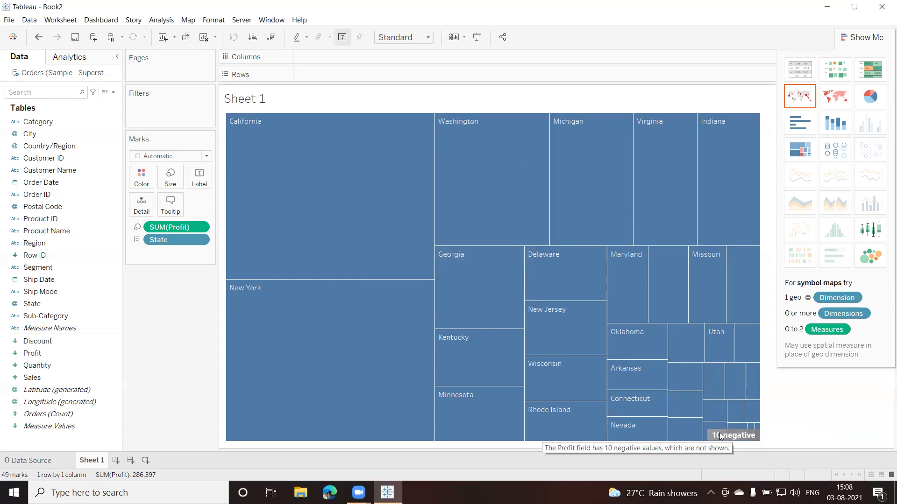
{"action": "right_click", "coordinate": [728, 435]}
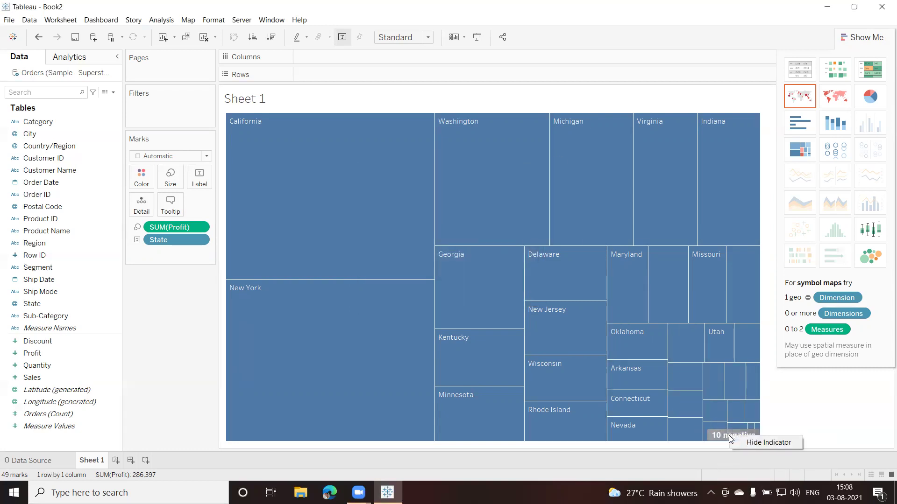
{"action": "left_click", "coordinate": [772, 443]}
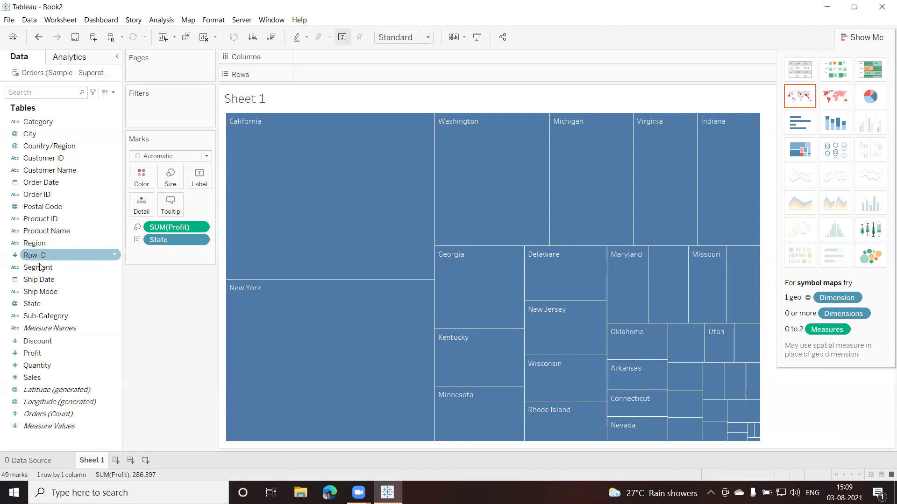
Color the marks by State and change the mark type to Text to form a word cloud
{"action": "left_click_drag", "start_coordinate": [36, 309], "coordinate": [140, 178]}
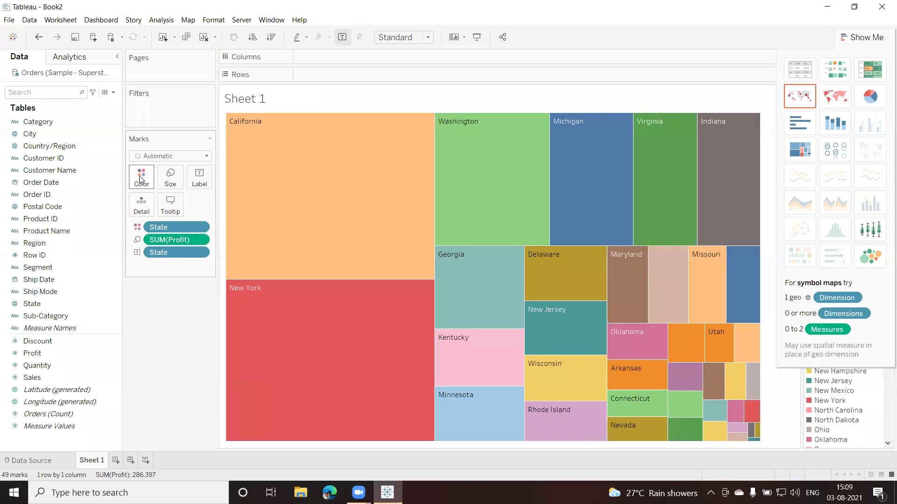
{"action": "left_click", "coordinate": [206, 158]}
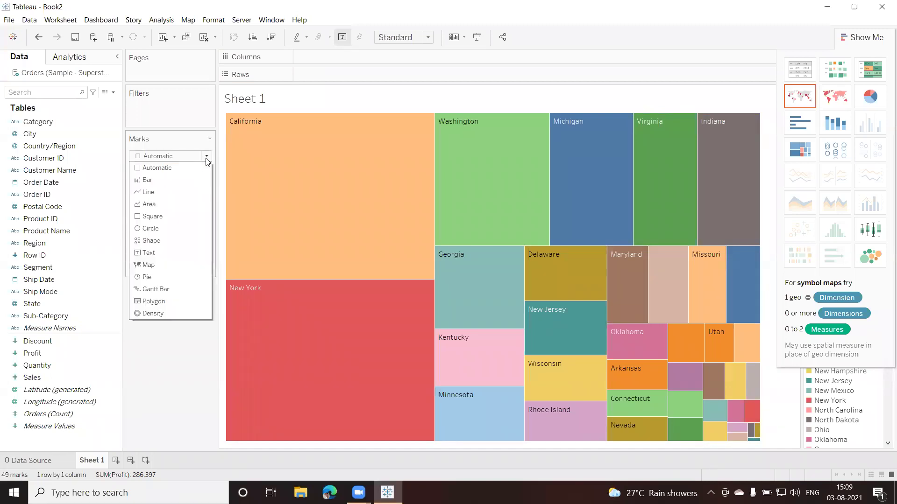
{"action": "left_click", "coordinate": [150, 253]}
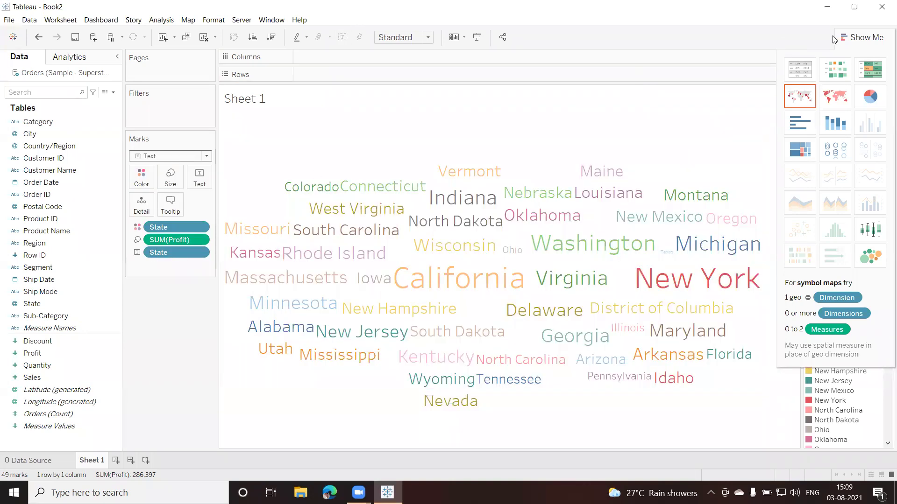
{"action": "left_click", "coordinate": [862, 41]}
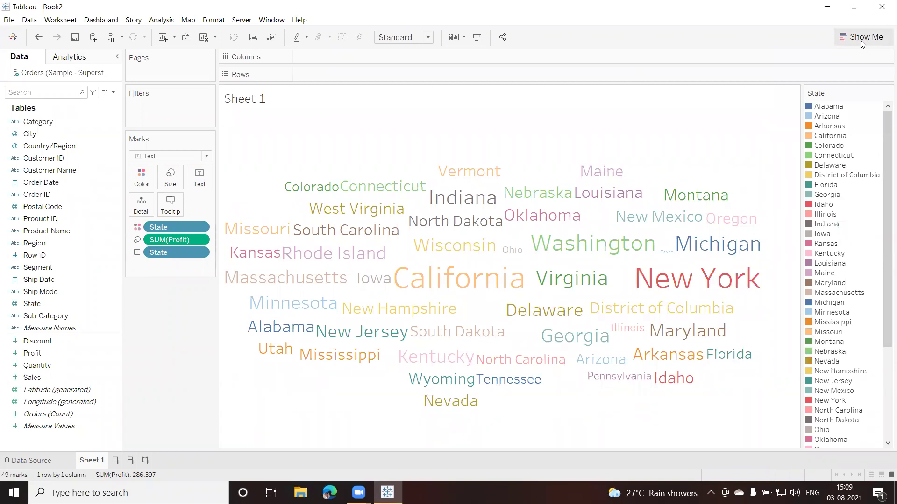
{"action": "mouse_move", "coordinate": [490, 283]}
{"action": "mouse_move", "coordinate": [668, 282]}
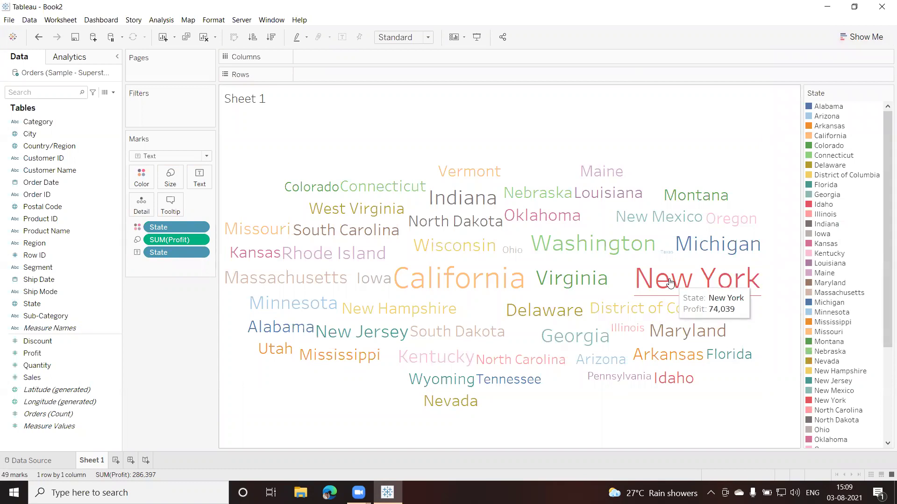
{"action": "mouse_move", "coordinate": [666, 256]}
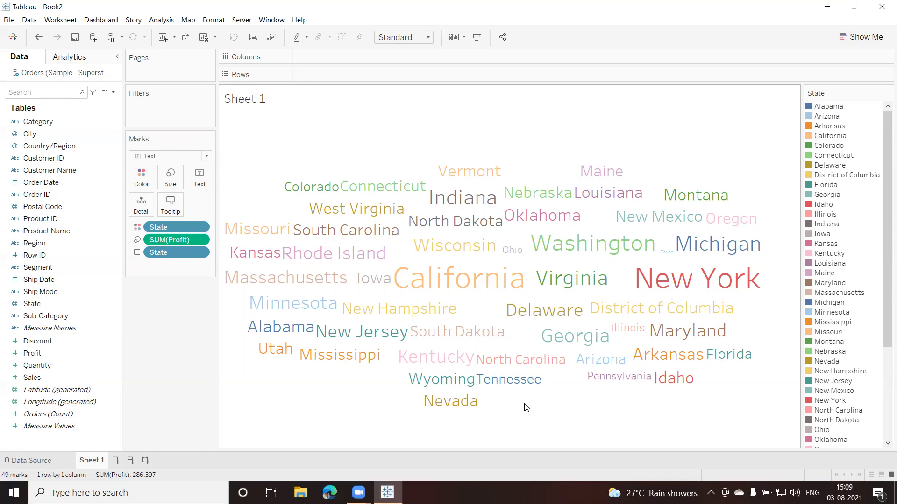
Rename the worksheet Sheet 1 as Word Cloud
{"action": "right_click", "coordinate": [97, 463]}
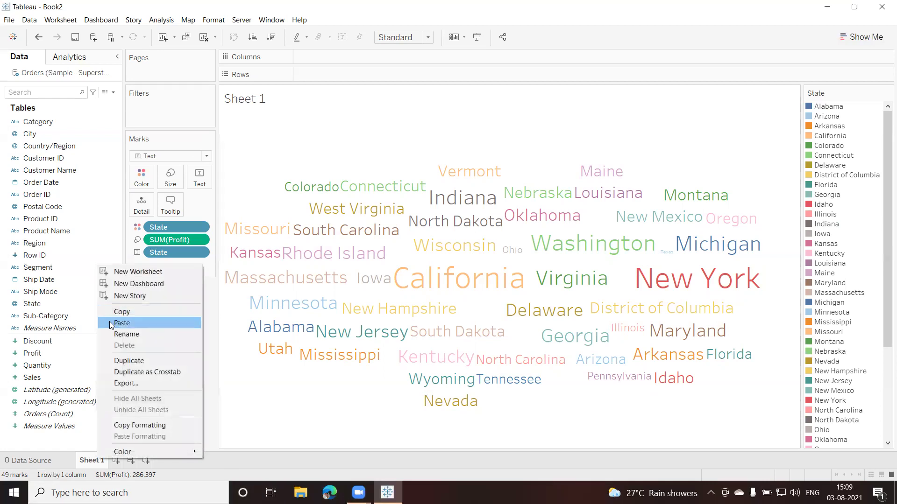
{"action": "left_click", "coordinate": [137, 334]}
{"action": "type", "text": "W"}
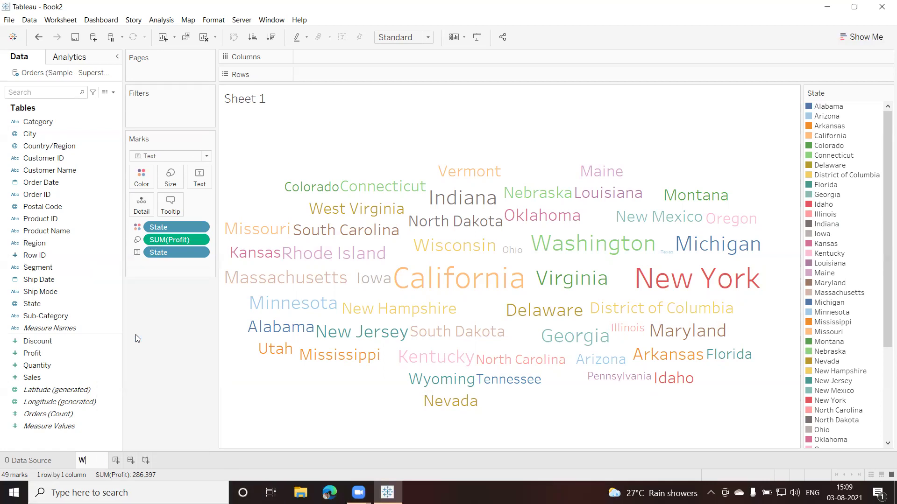
{"action": "type", "text": "ord Cloud"}
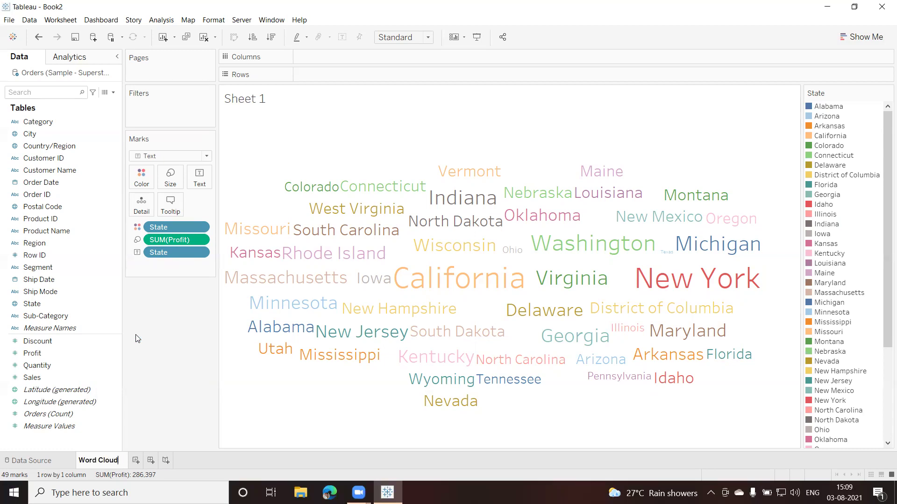
{"action": "key", "text": "Return"}
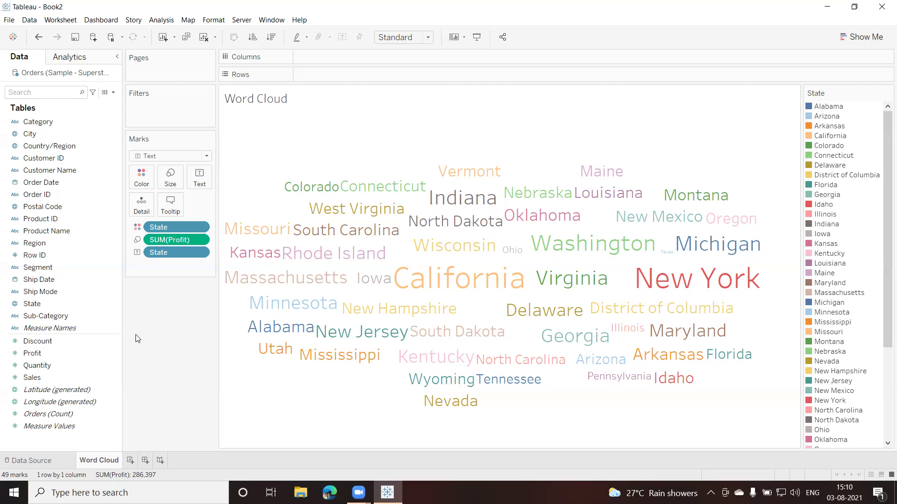
Try to switch the State colors to the Tableau Classic 20 palette
{"action": "left_click", "coordinate": [142, 180]}
{"action": "left_click", "coordinate": [170, 213]}
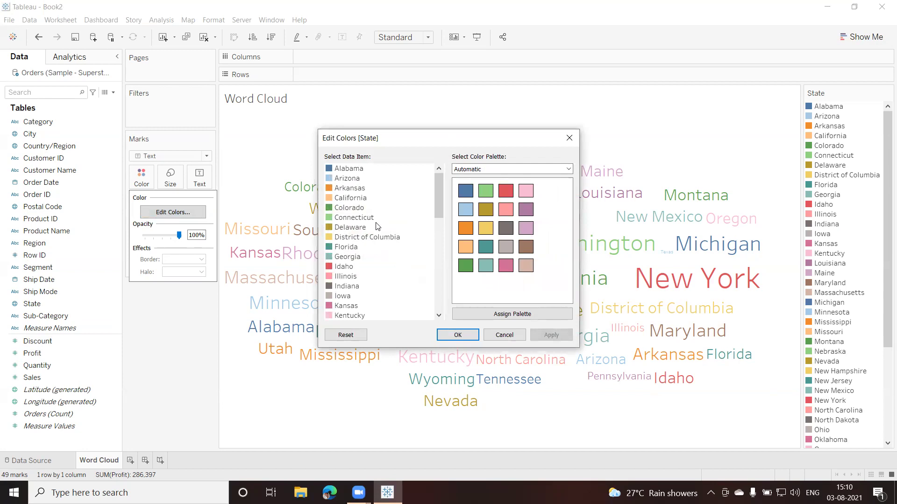
{"action": "left_click", "coordinate": [520, 170]}
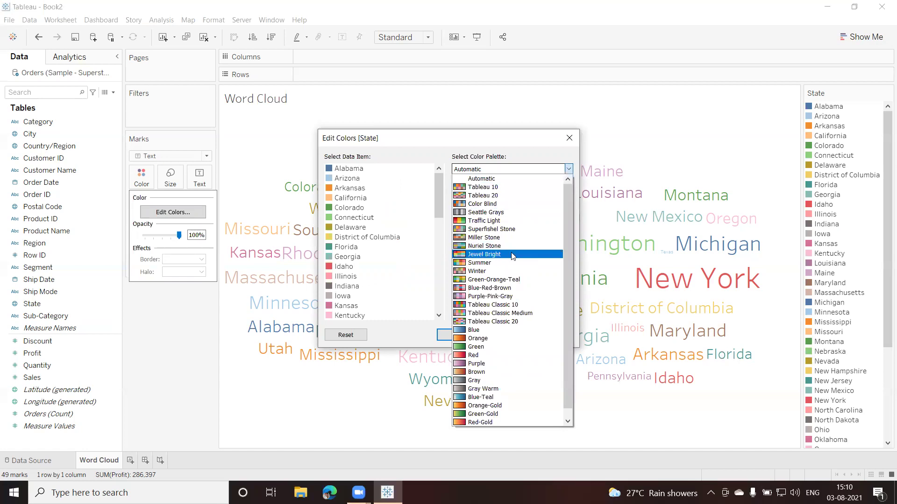
{"action": "left_click", "coordinate": [503, 321]}
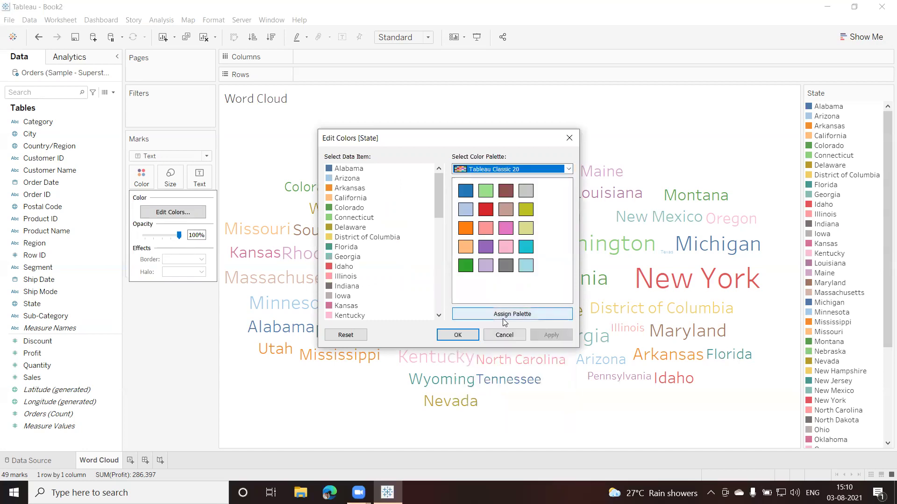
{"action": "left_click", "coordinate": [464, 335]}
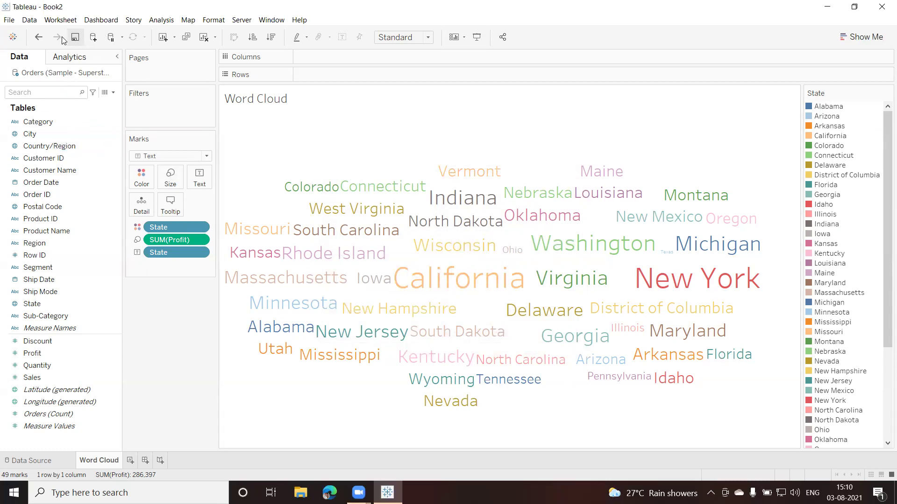
Close the workbook, saving it as the Tableau workbook SuperStore WordCloud in the P18-Word-Cloud-Workbook folder
{"action": "left_click", "coordinate": [10, 21]}
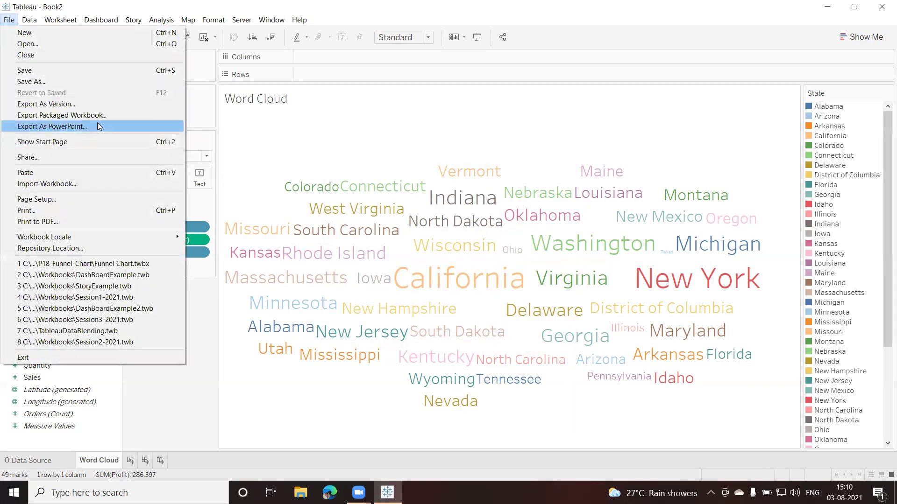
{"action": "left_click", "coordinate": [39, 57]}
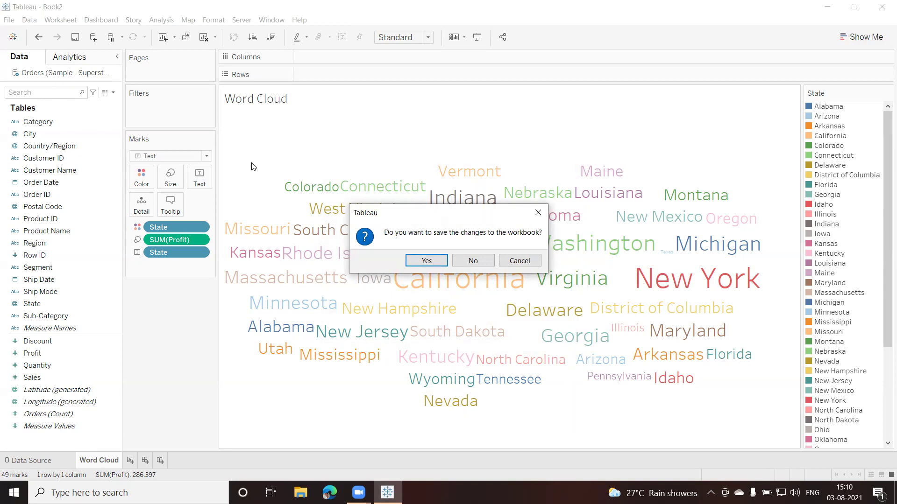
{"action": "left_click", "coordinate": [426, 261]}
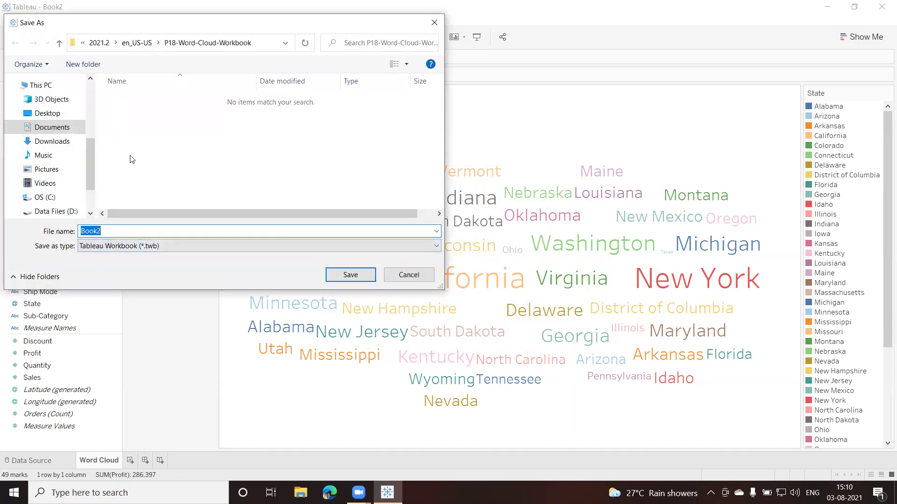
{"action": "type", "text": "SuperStore WordCloud"}
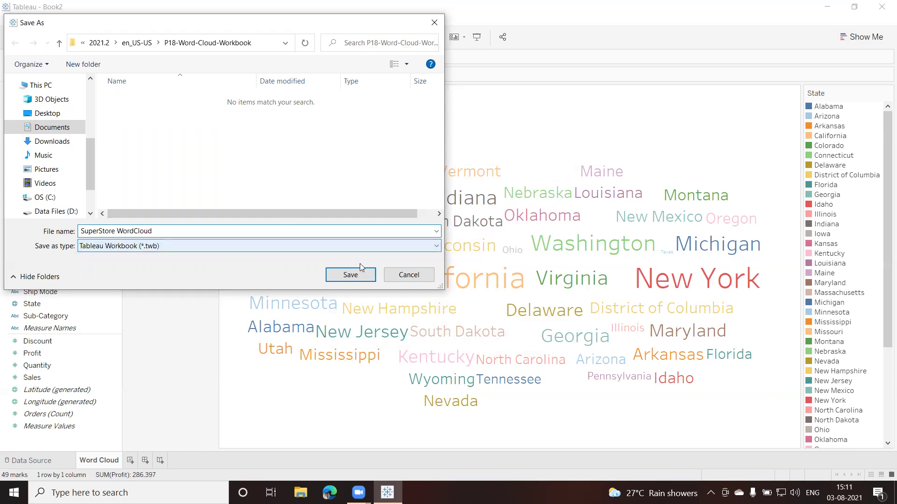
{"action": "left_click", "coordinate": [352, 276]}
{"action": "key", "text": "ctrl+n"}
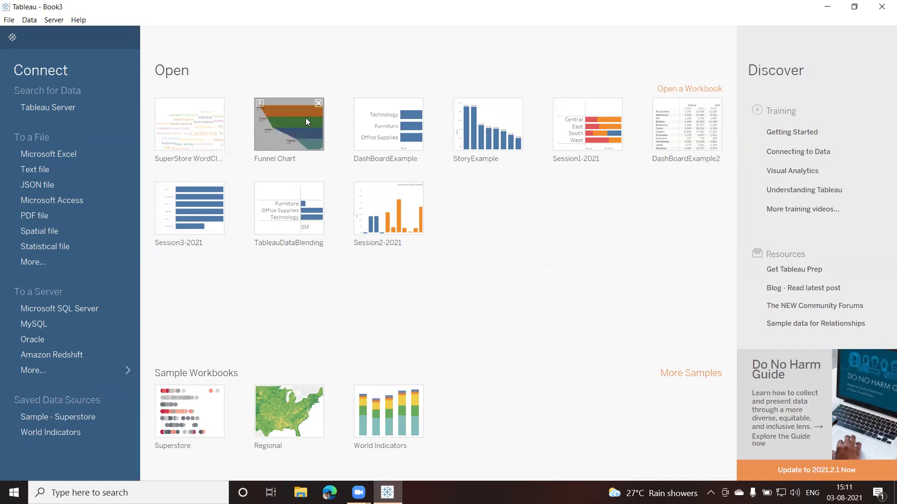
Open the recent Funnel Chart workbook and review its Funnel Chart I sheet and data source table
{"action": "left_click", "coordinate": [292, 125]}
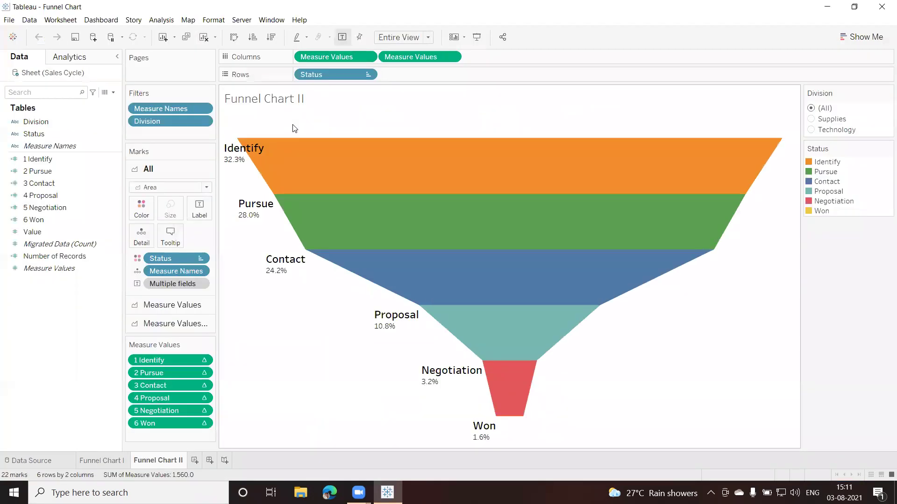
{"action": "left_click", "coordinate": [103, 461]}
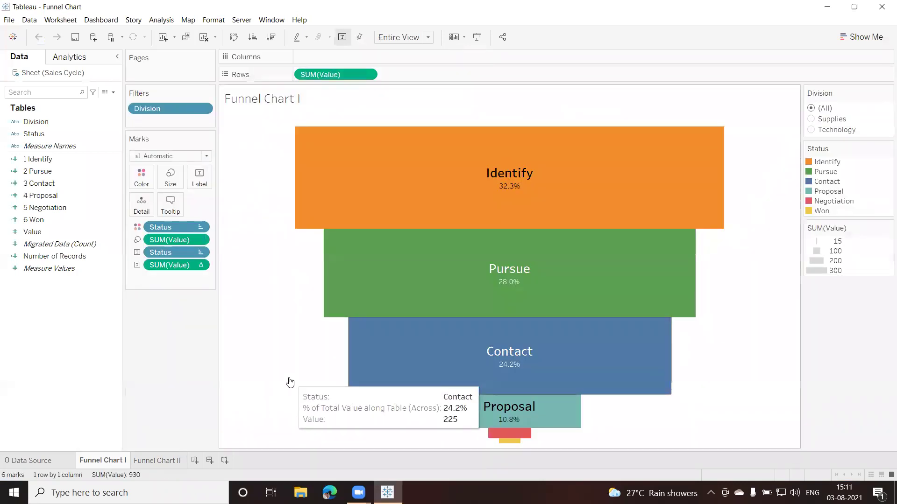
{"action": "left_click", "coordinate": [36, 462]}
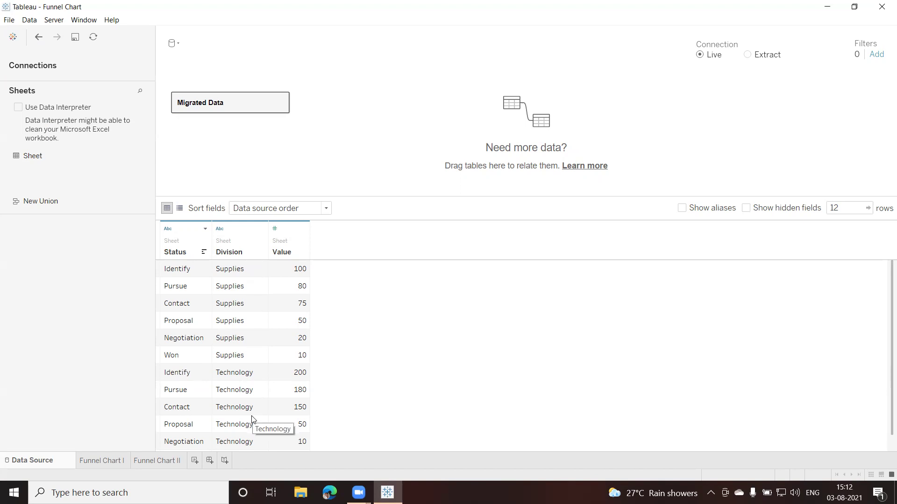
Add a new blank worksheet to the Funnel Chart workbook and go back to the Funnel Chart I sheet
{"action": "left_click", "coordinate": [194, 461]}
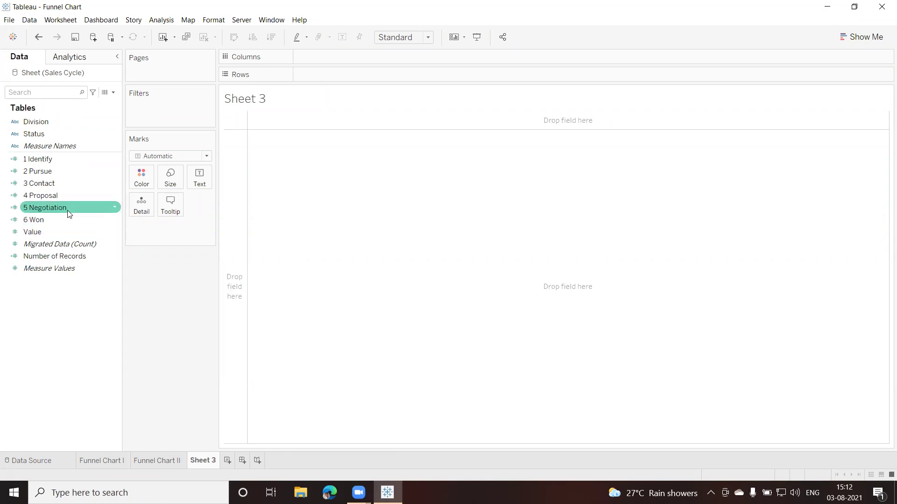
{"action": "left_click", "coordinate": [110, 460]}
{"action": "mouse_move", "coordinate": [401, 341]}
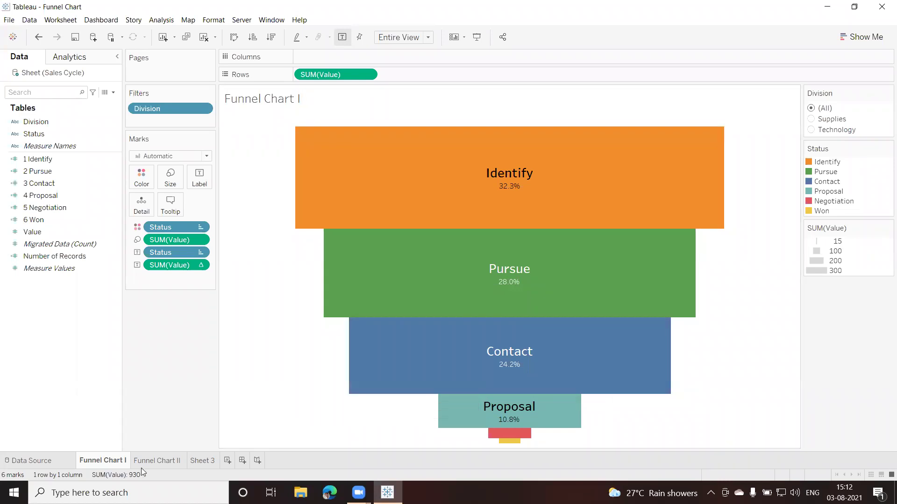
On Sheet 3, build a single stacked bar of Value coloured by Status, trying horizontal bars first
{"action": "left_click", "coordinate": [207, 459]}
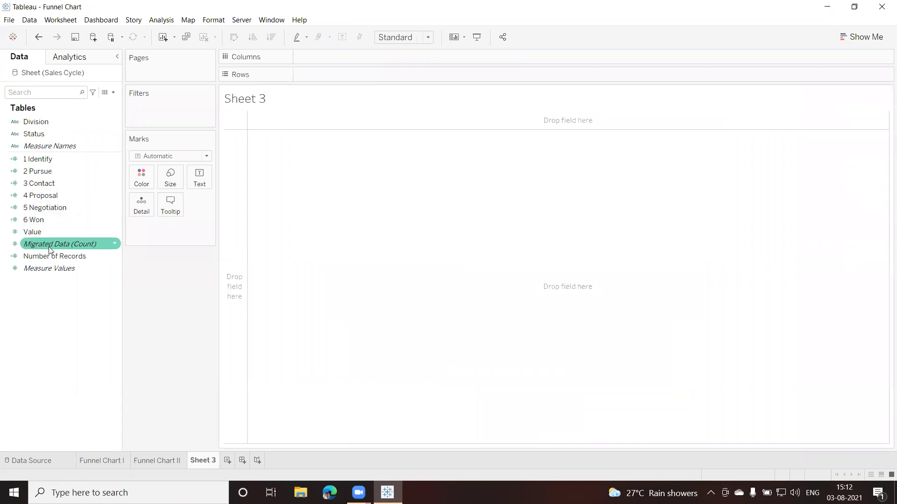
{"action": "double_click", "coordinate": [42, 135]}
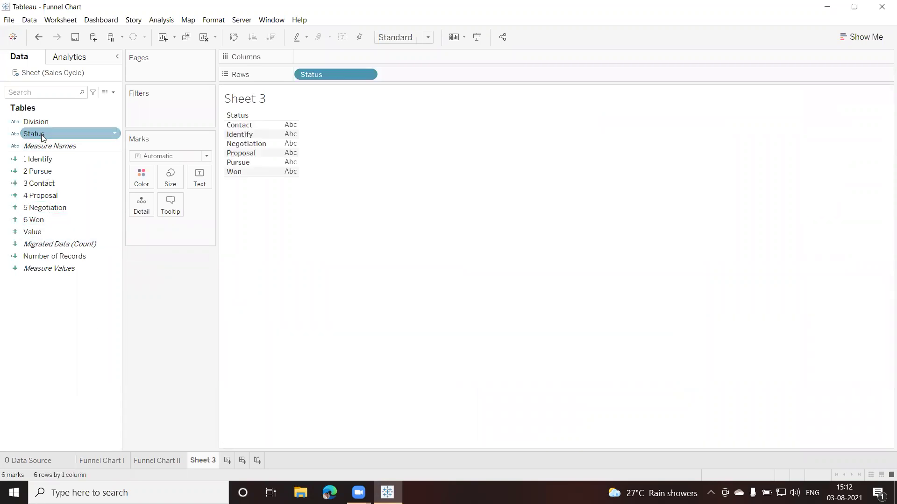
{"action": "double_click", "coordinate": [40, 232]}
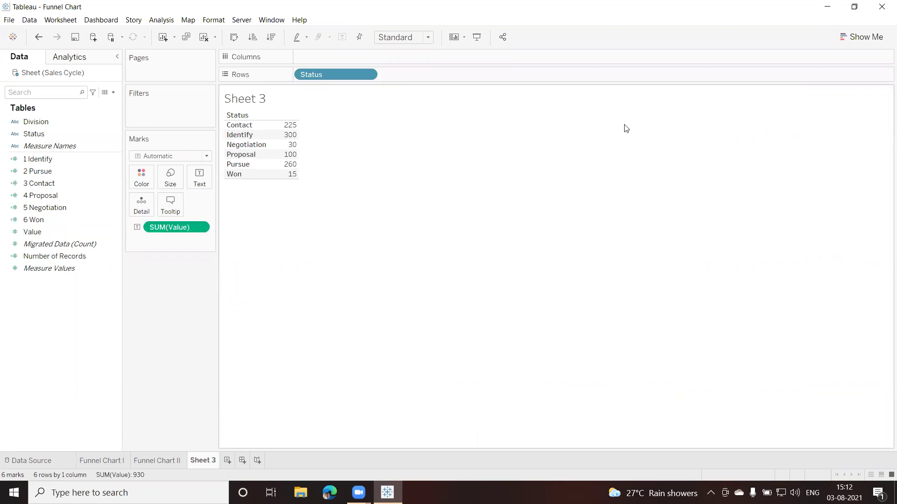
{"action": "left_click", "coordinate": [846, 36]}
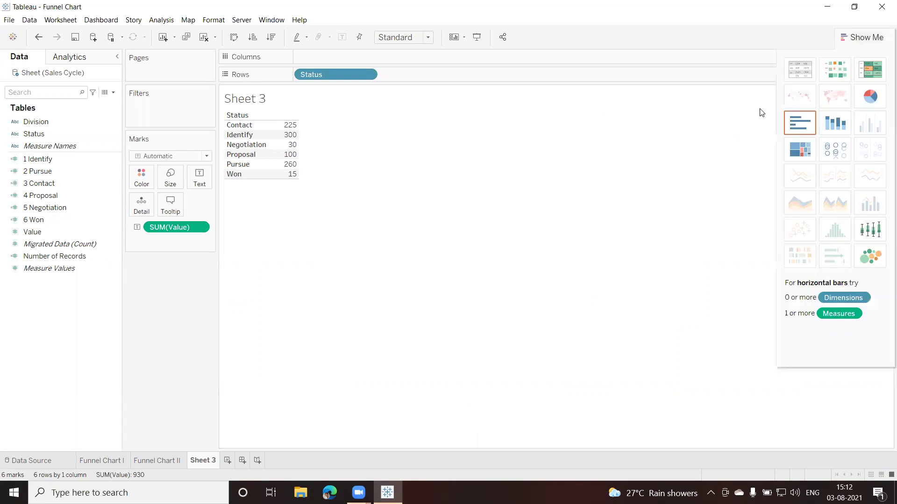
{"action": "left_click", "coordinate": [800, 130]}
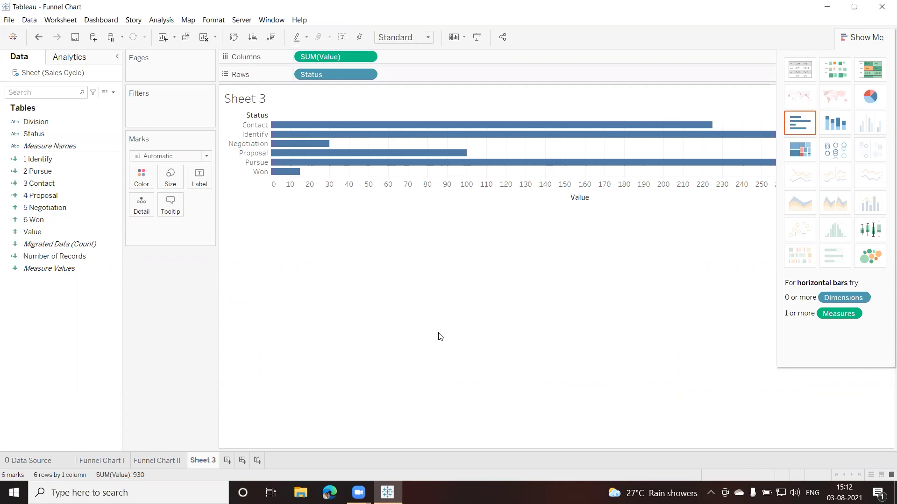
{"action": "left_click", "coordinate": [838, 123]}
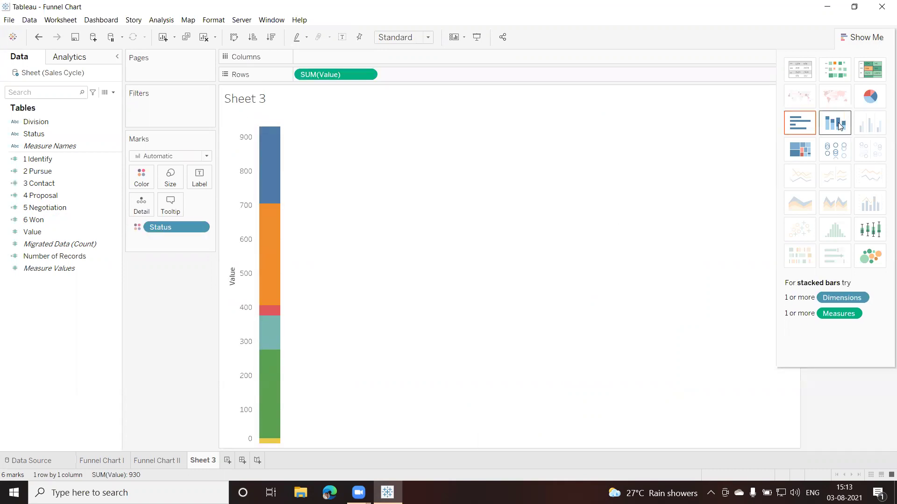
{"action": "left_click", "coordinate": [868, 39]}
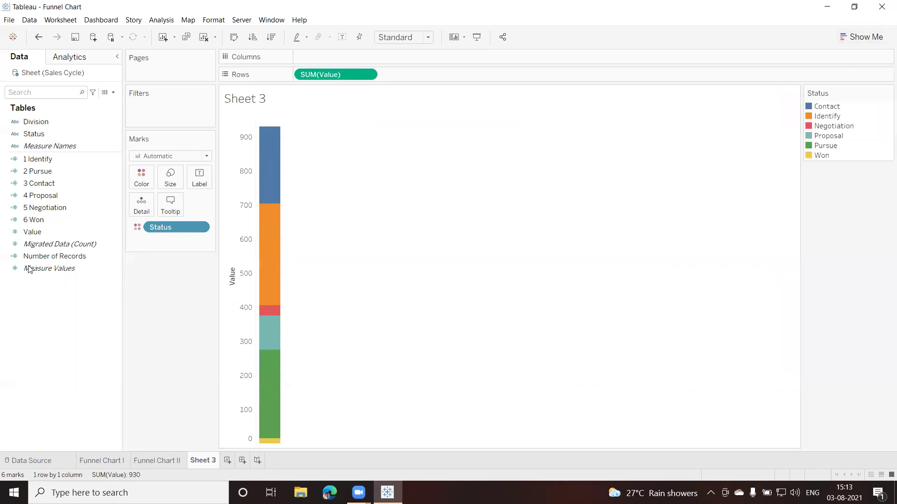
Size the stacked bar's segments by the sum of Value
{"action": "left_click", "coordinate": [38, 233]}
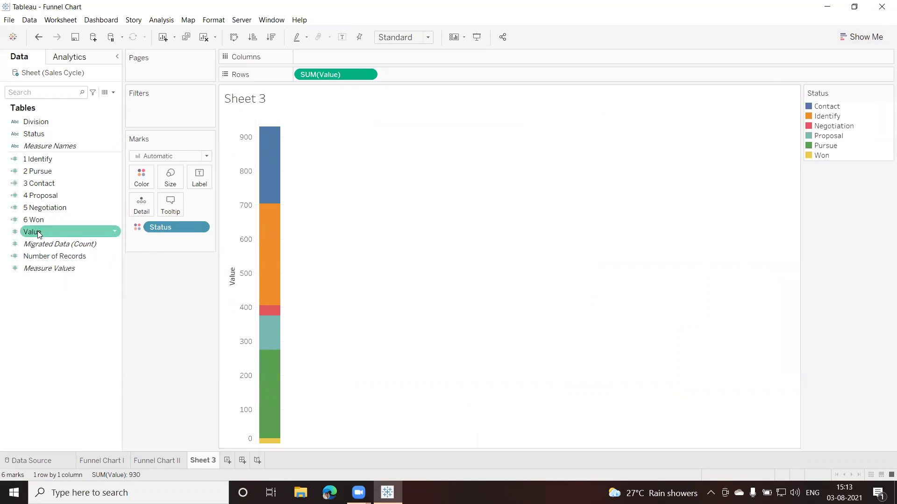
{"action": "left_click_drag", "start_coordinate": [39, 233], "coordinate": [168, 182]}
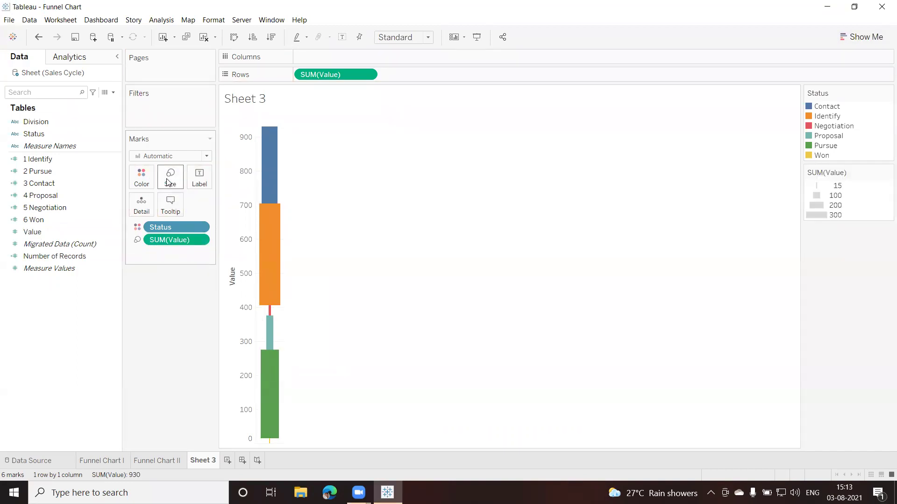
{"action": "mouse_move", "coordinate": [268, 157]}
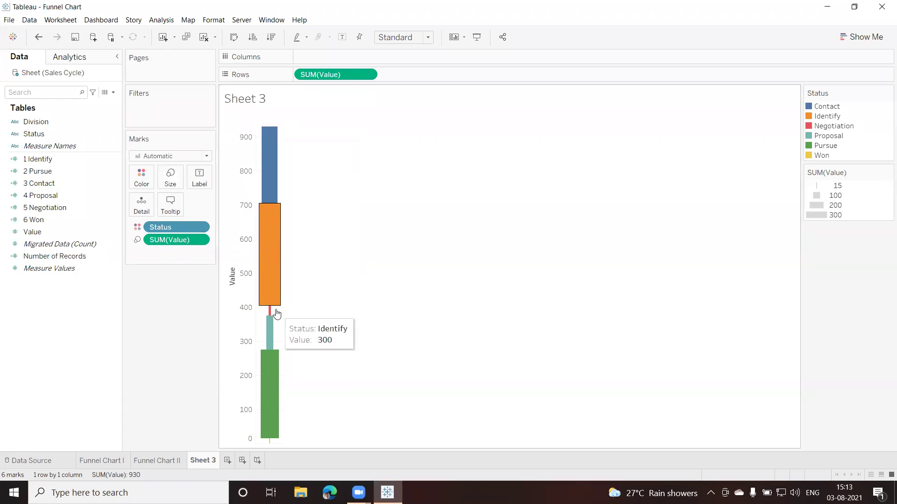
{"action": "mouse_move", "coordinate": [273, 327]}
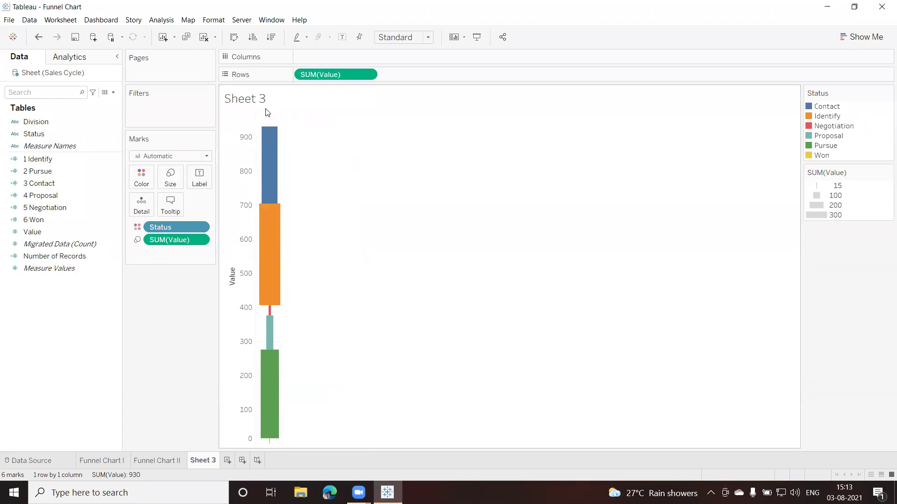
Sort the Status segments in descending order by Value and fit the chart to Entire View
{"action": "left_click", "coordinate": [271, 42]}
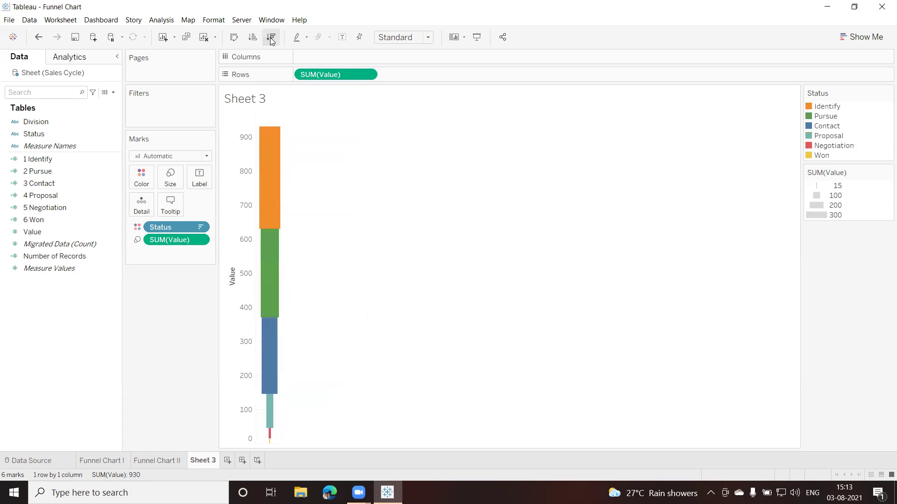
{"action": "left_click", "coordinate": [429, 39]}
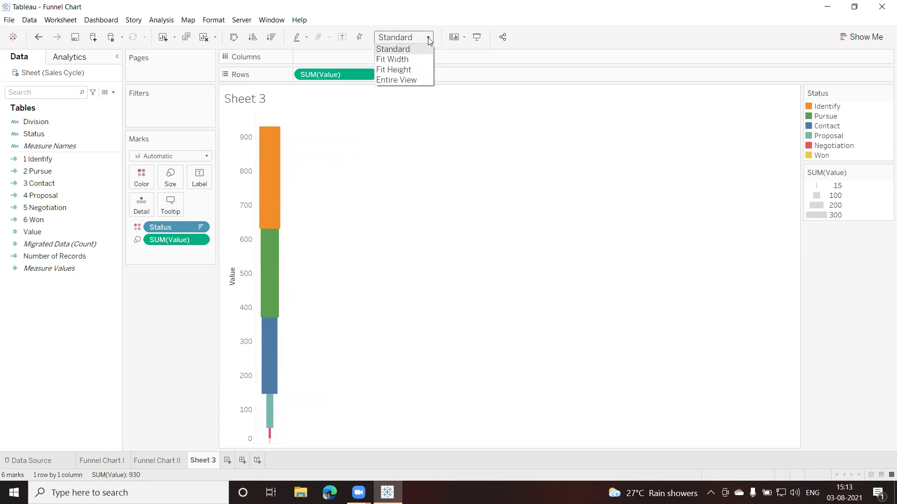
{"action": "left_click", "coordinate": [412, 80]}
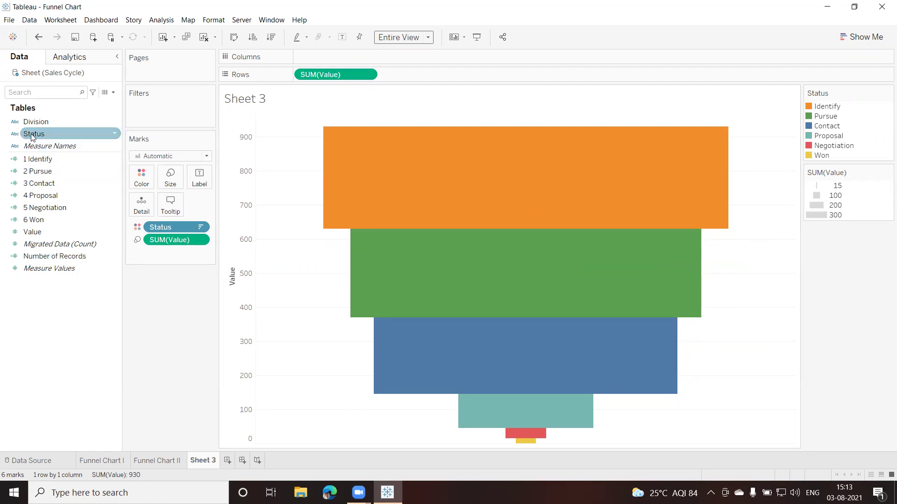
Label the funnel segments with Status and Value, showing the Value label as Percent of Total
{"action": "left_click_drag", "start_coordinate": [31, 134], "coordinate": [204, 181]}
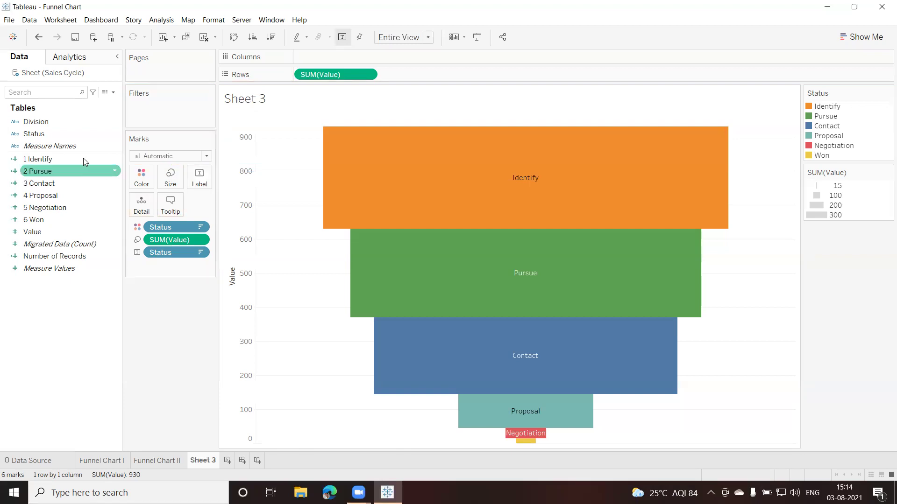
{"action": "left_click_drag", "start_coordinate": [36, 237], "coordinate": [203, 179]}
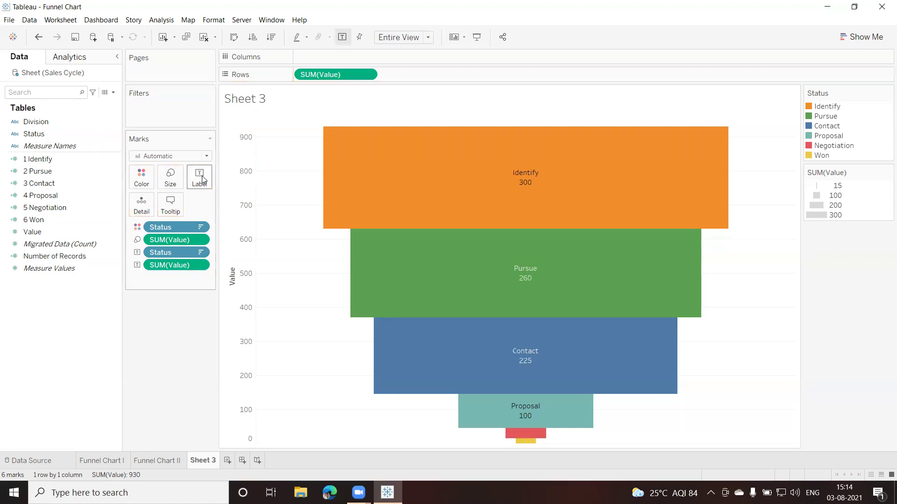
{"action": "mouse_move", "coordinate": [527, 190]}
{"action": "left_click", "coordinate": [201, 266]}
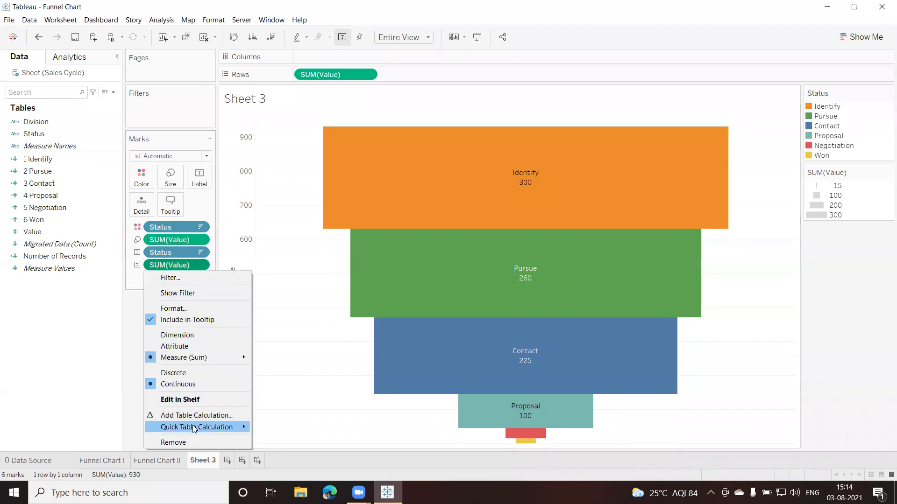
{"action": "mouse_move", "coordinate": [191, 427]}
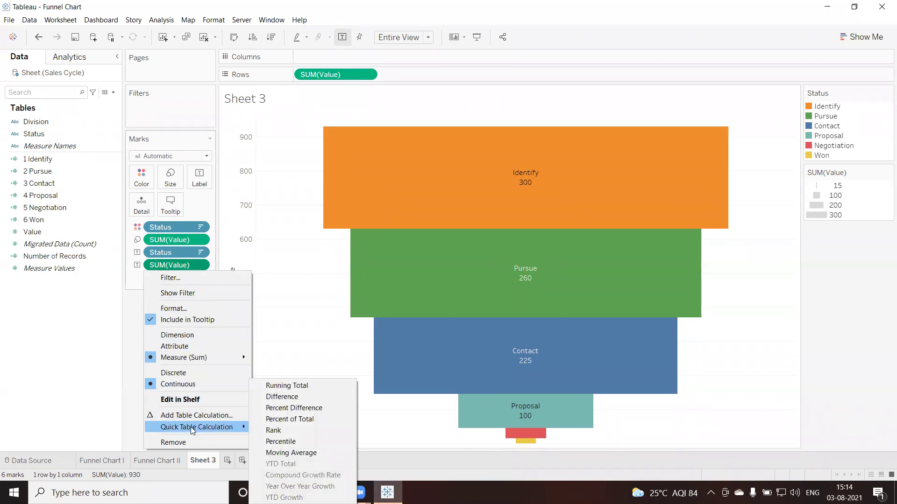
{"action": "left_click", "coordinate": [289, 420]}
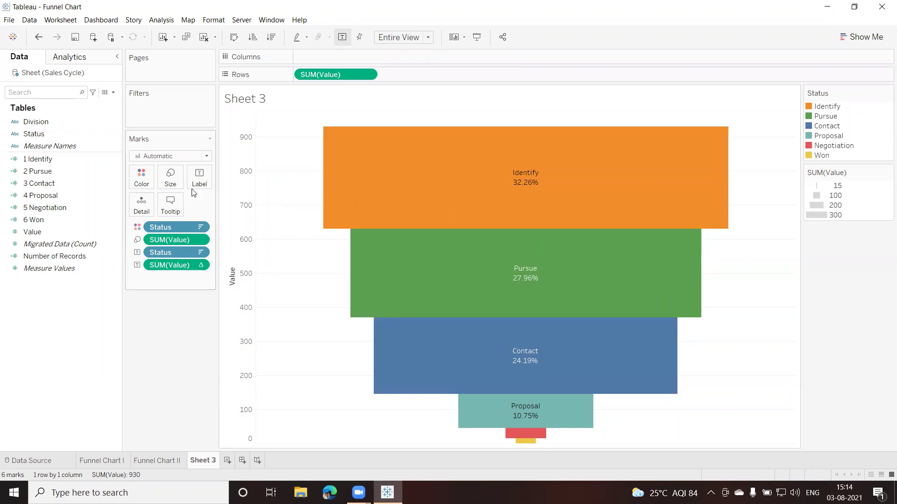
Set the font size of both label lines, Status and % of Total SUM(Value), to 12
{"action": "left_click", "coordinate": [201, 179]}
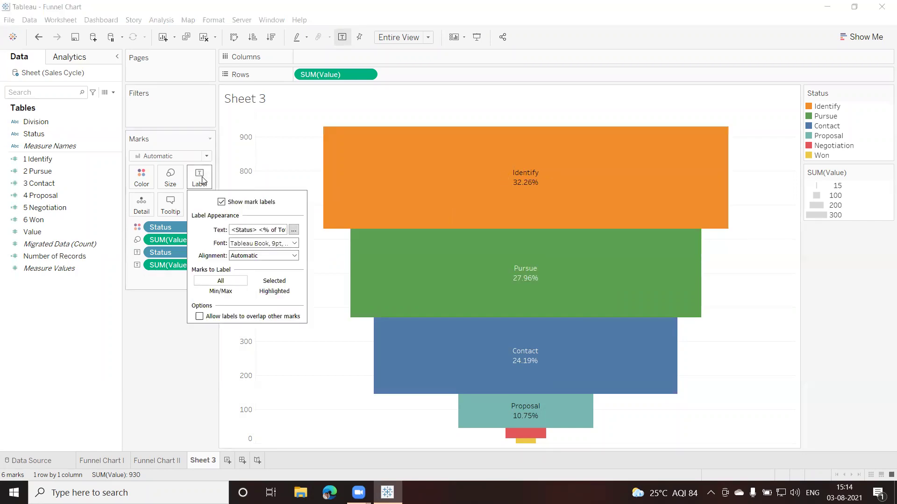
{"action": "left_click", "coordinate": [294, 230]}
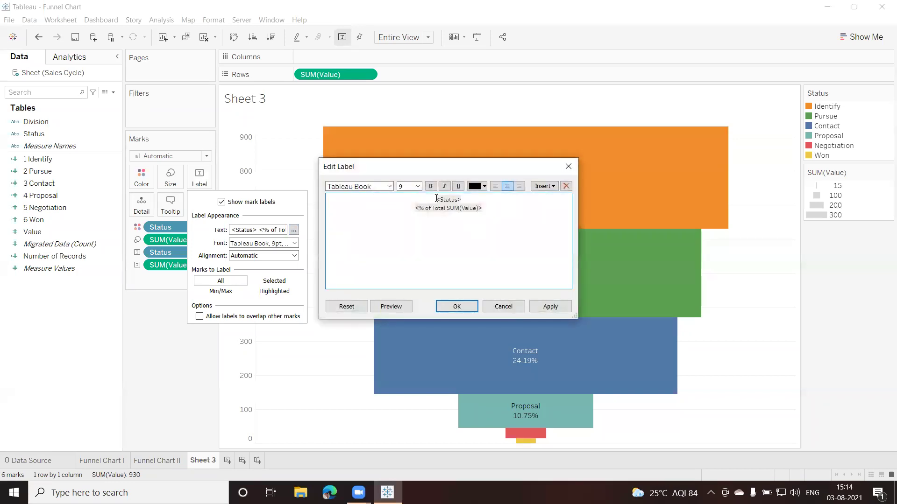
{"action": "left_click_drag", "start_coordinate": [442, 200], "coordinate": [550, 208]}
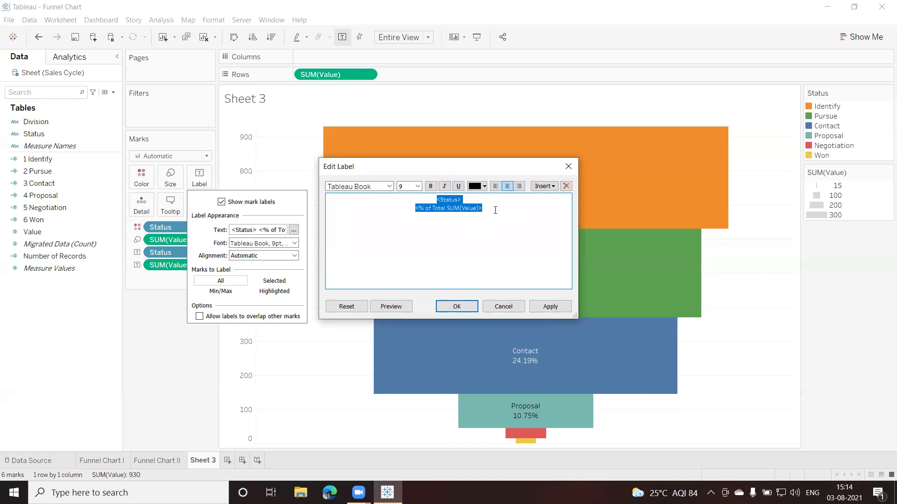
{"action": "left_click", "coordinate": [417, 186]}
{"action": "left_click", "coordinate": [406, 225]}
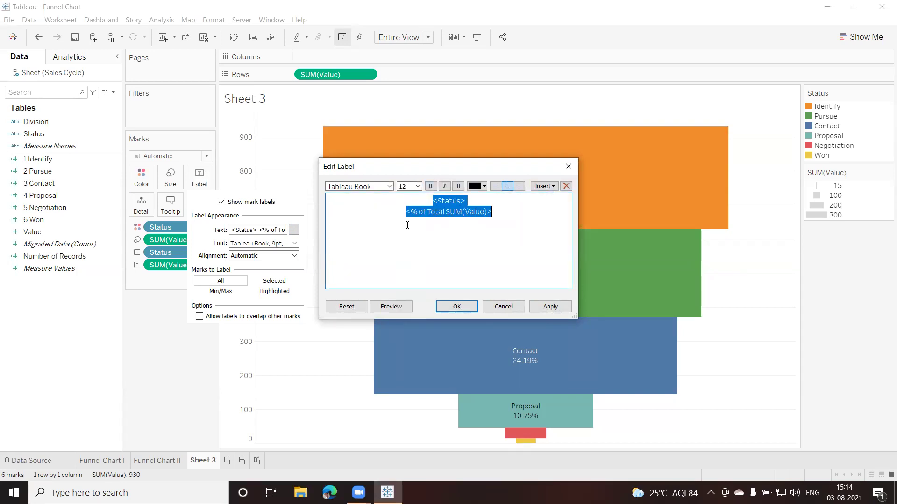
{"action": "left_click", "coordinate": [550, 309]}
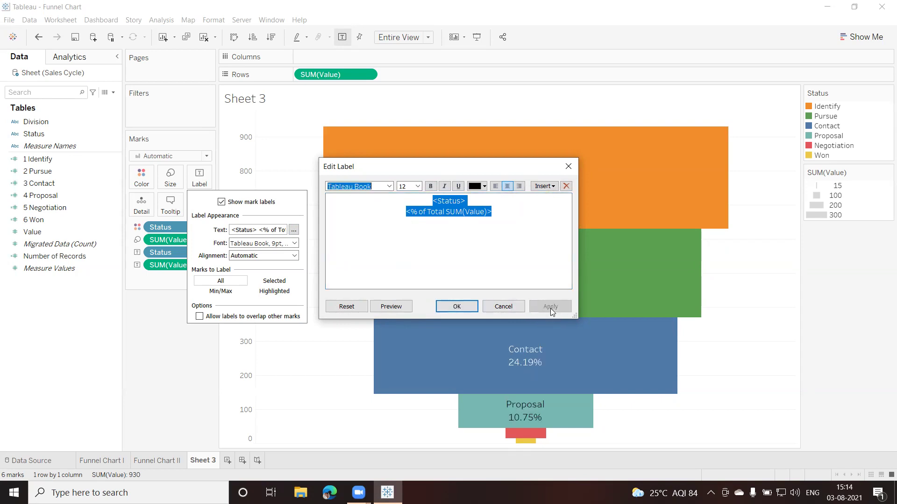
Make the Status line of the label bold at size 14, keeping the Tableau Book font, and accept the label changes
{"action": "left_click", "coordinate": [473, 201]}
{"action": "left_click_drag", "start_coordinate": [467, 201], "coordinate": [431, 202]}
{"action": "left_click", "coordinate": [417, 186]}
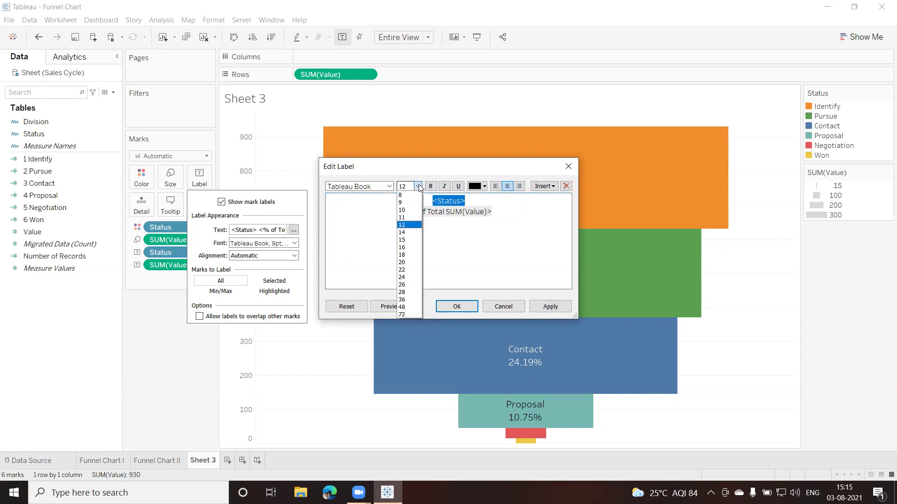
{"action": "left_click", "coordinate": [406, 232]}
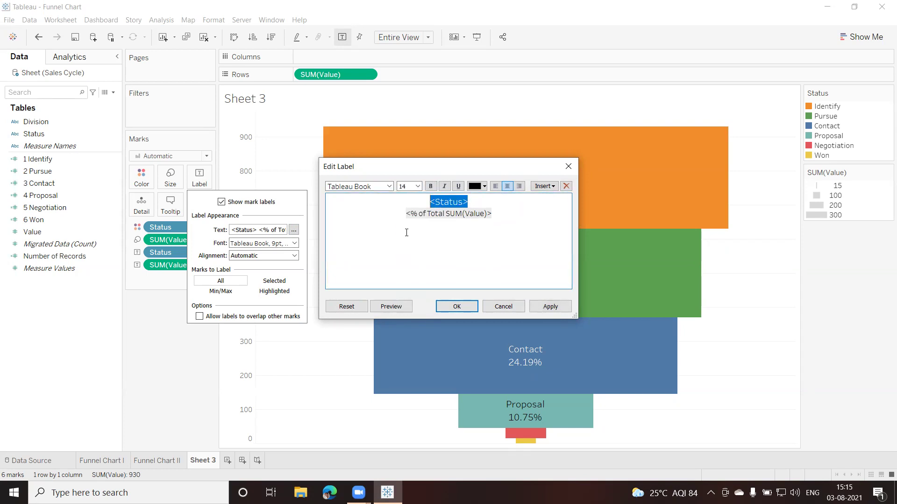
{"action": "left_click", "coordinate": [430, 187]}
{"action": "left_click", "coordinate": [388, 187]}
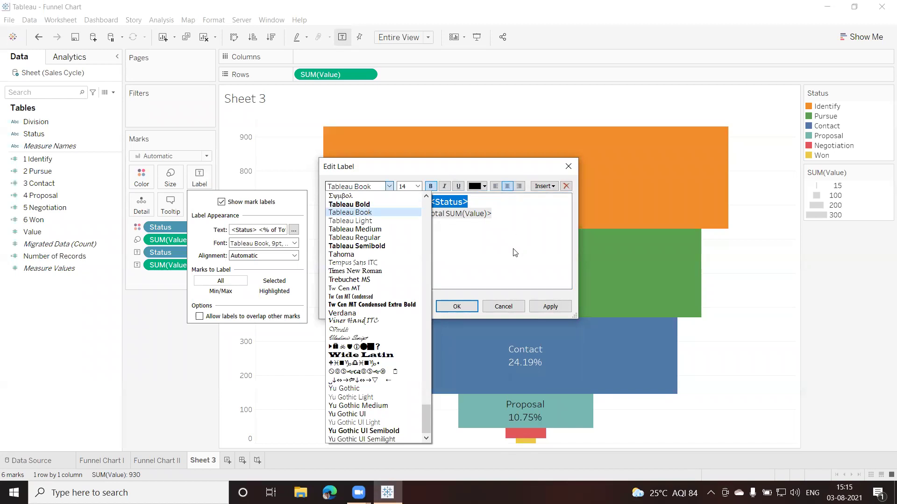
{"action": "left_click", "coordinate": [560, 306]}
{"action": "left_click", "coordinate": [560, 307]}
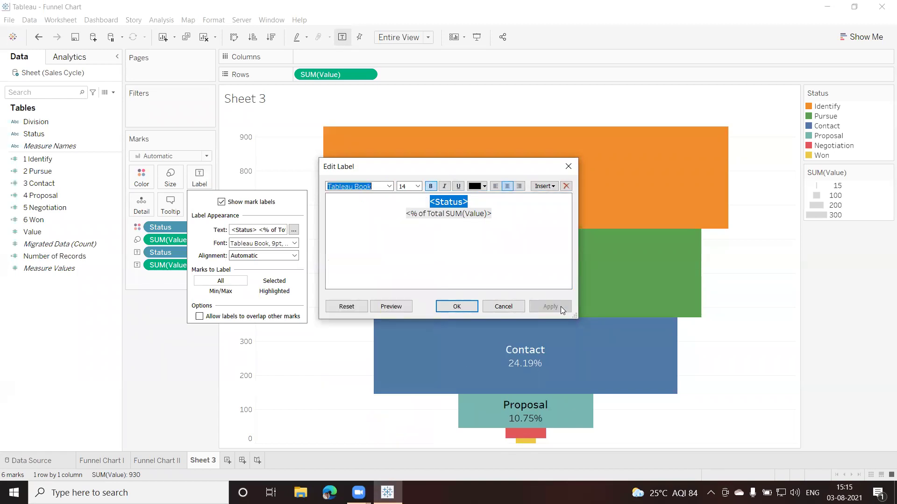
{"action": "left_click", "coordinate": [458, 307]}
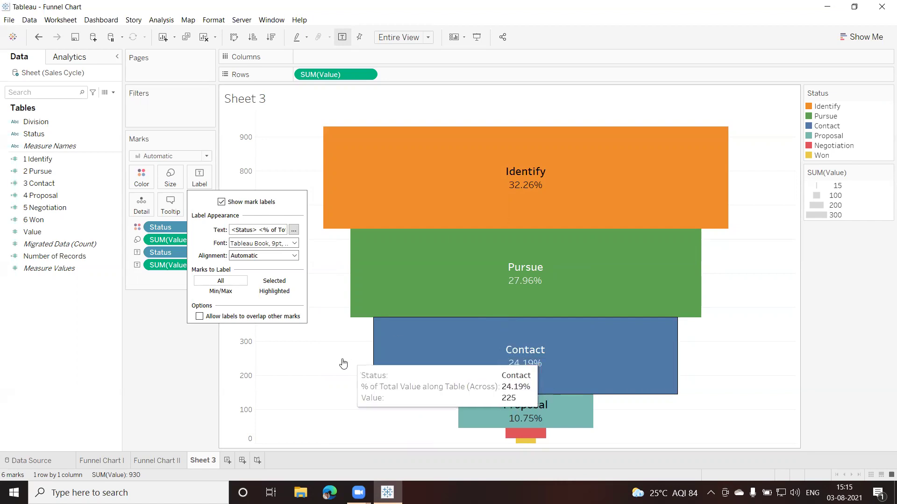
{"action": "left_click", "coordinate": [311, 366]}
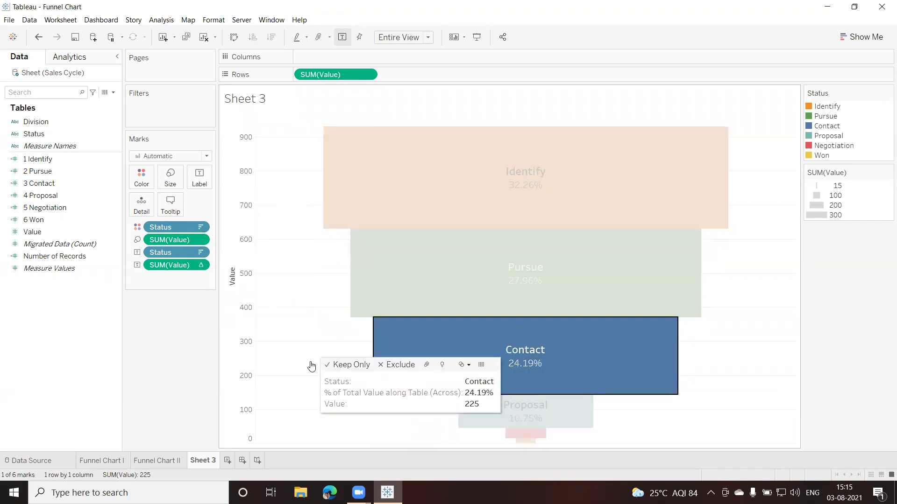
Hide the header of the Value axis on the Sheet 3 funnel
{"action": "left_click", "coordinate": [242, 288]}
{"action": "right_click", "coordinate": [242, 285]}
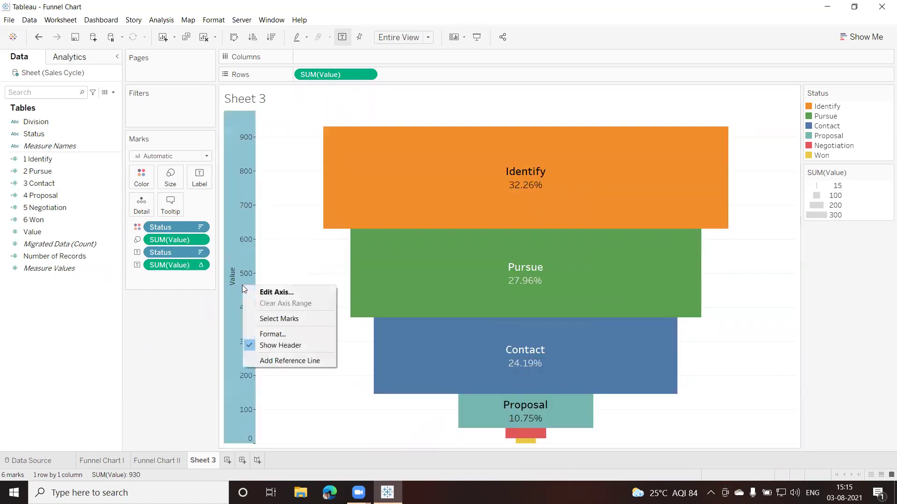
{"action": "left_click", "coordinate": [277, 345]}
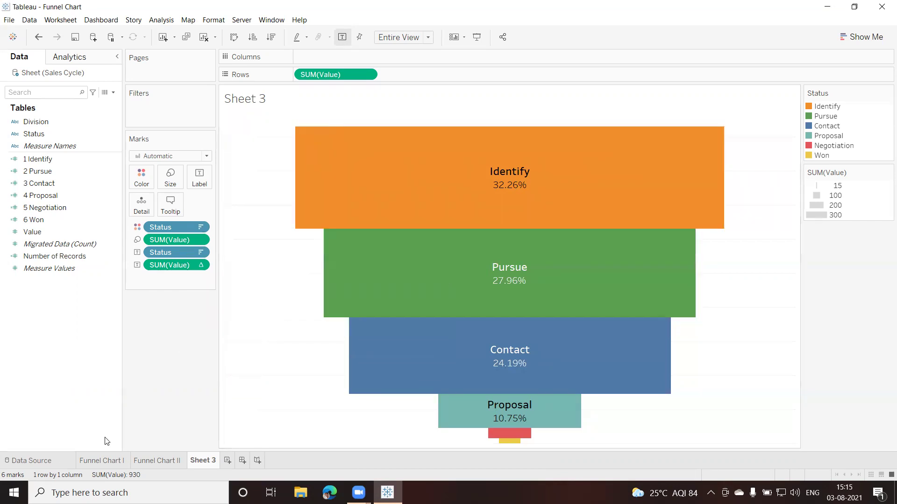
Compare with Funnel Chart I, then set the sheet-level zero lines to None in Sheet 3's line formatting
{"action": "left_click", "coordinate": [98, 459]}
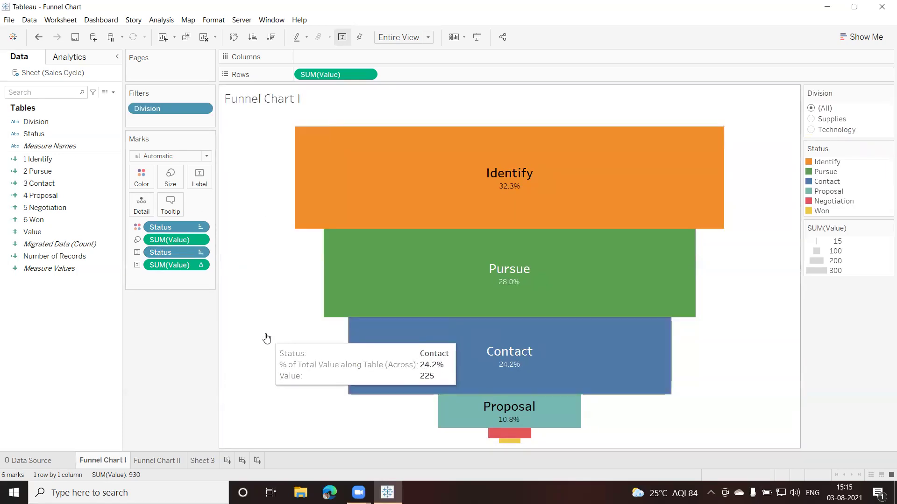
{"action": "left_click", "coordinate": [200, 461]}
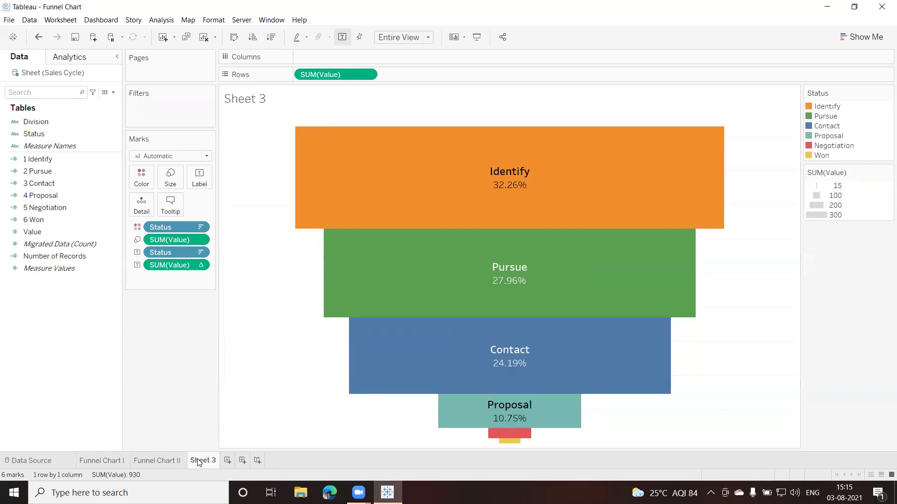
{"action": "right_click", "coordinate": [264, 302]}
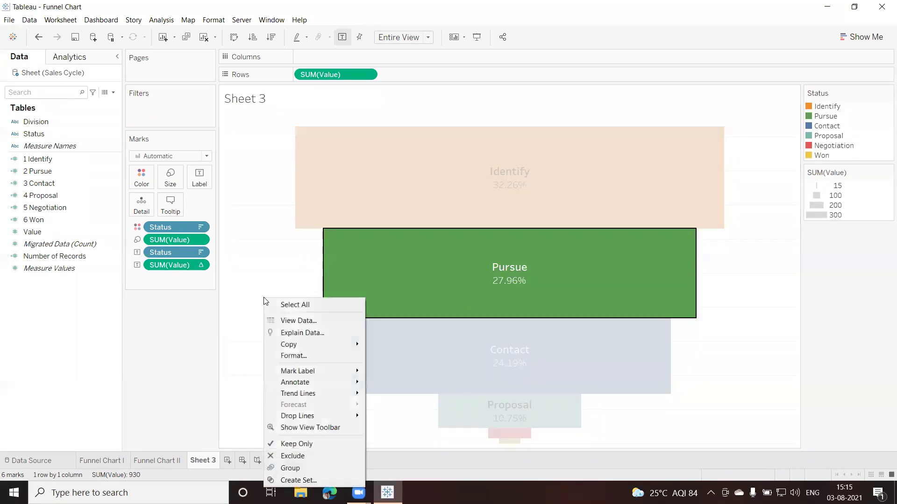
{"action": "left_click", "coordinate": [297, 356]}
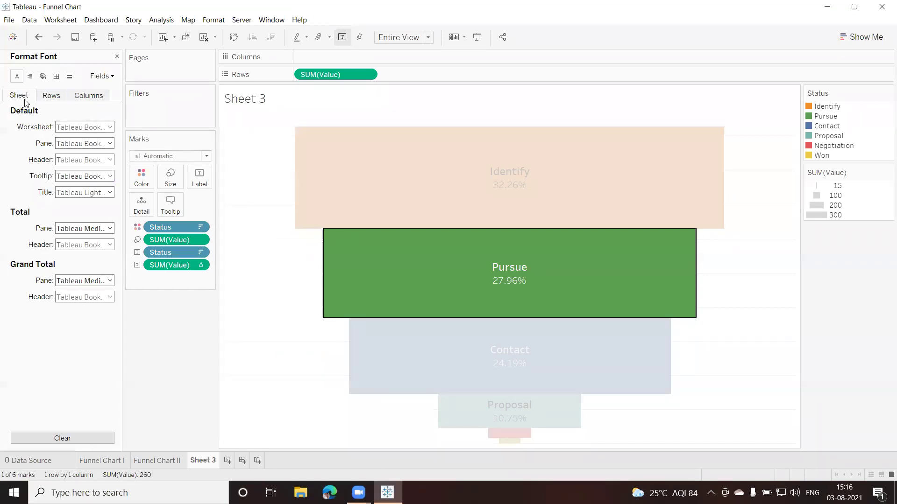
{"action": "left_click", "coordinate": [70, 77]}
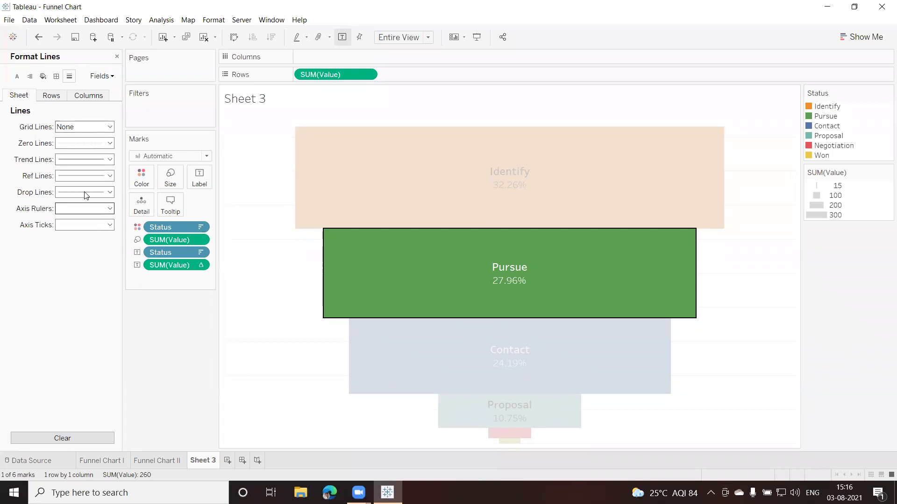
{"action": "left_click", "coordinate": [63, 97]}
{"action": "left_click", "coordinate": [81, 97]}
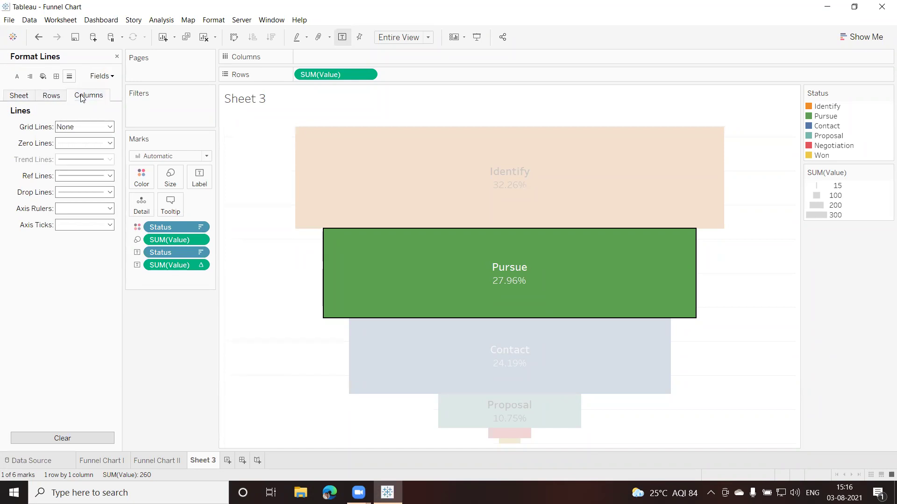
{"action": "left_click", "coordinate": [19, 97]}
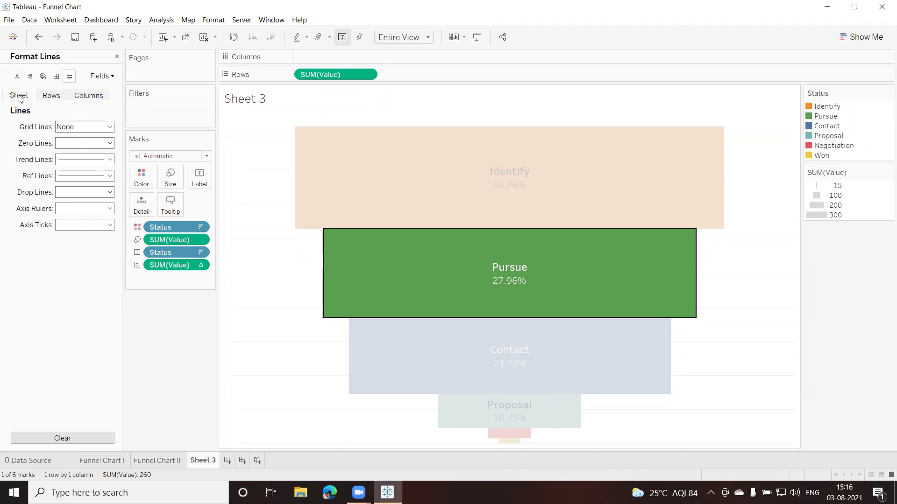
{"action": "left_click", "coordinate": [109, 144]}
{"action": "left_click", "coordinate": [99, 158]}
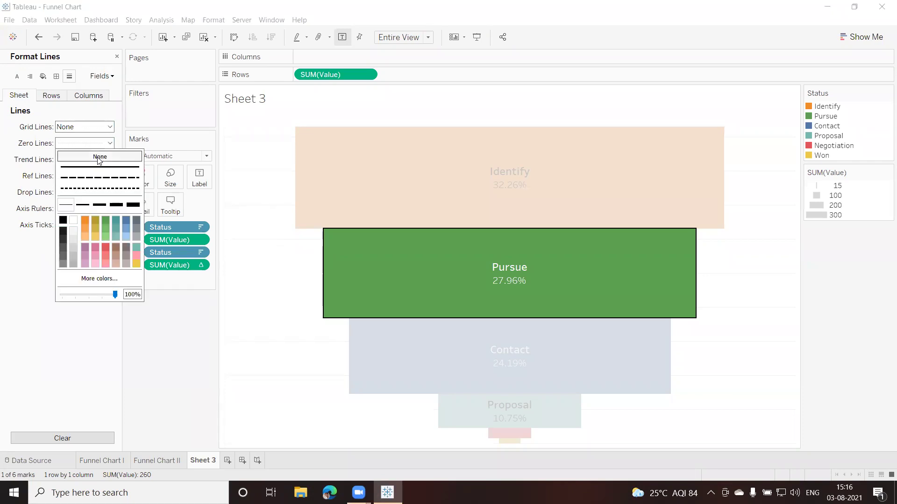
{"action": "left_click", "coordinate": [25, 163]}
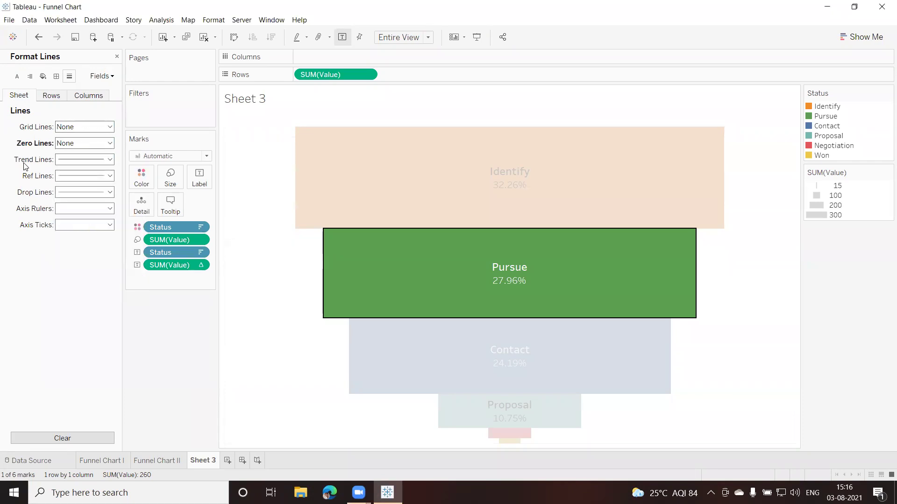
Set the sheet-level trend lines, reference lines and drop lines of Sheet 3 to None
{"action": "left_click", "coordinate": [109, 160]}
{"action": "left_click", "coordinate": [100, 173]}
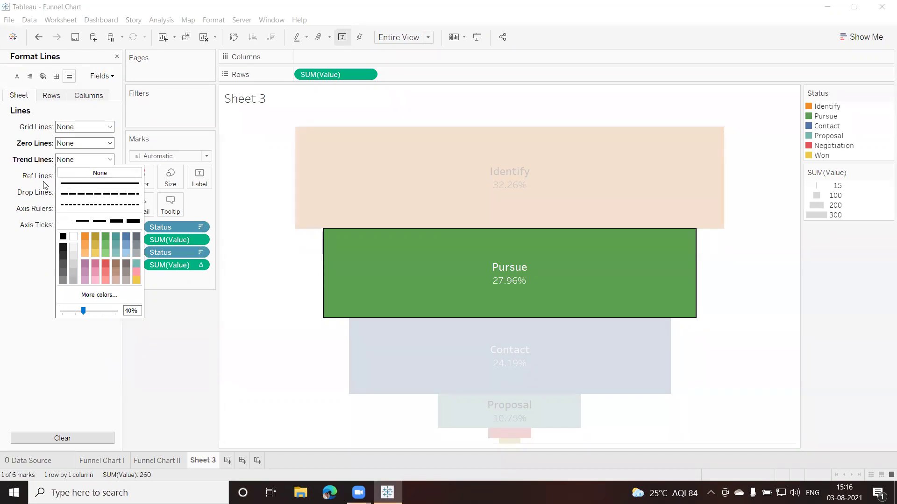
{"action": "left_click", "coordinate": [34, 180]}
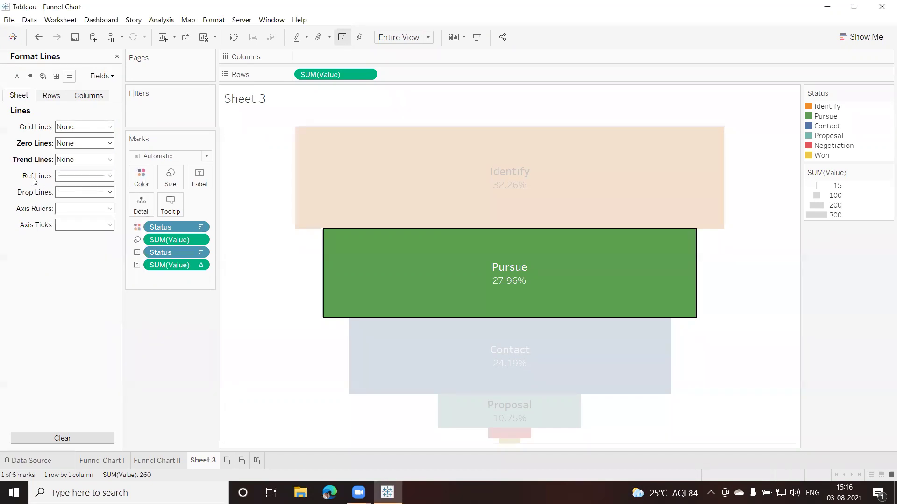
{"action": "left_click", "coordinate": [109, 177]}
{"action": "left_click", "coordinate": [100, 189]}
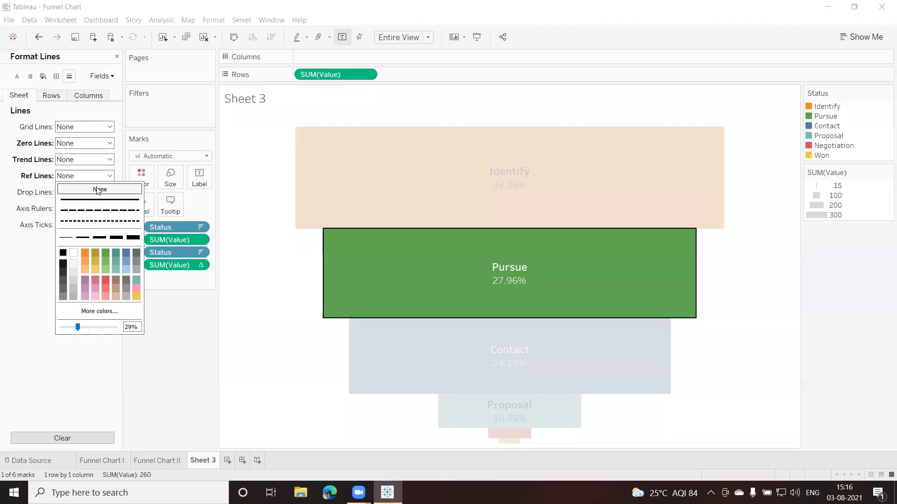
{"action": "left_click", "coordinate": [38, 193]}
{"action": "left_click", "coordinate": [110, 191]}
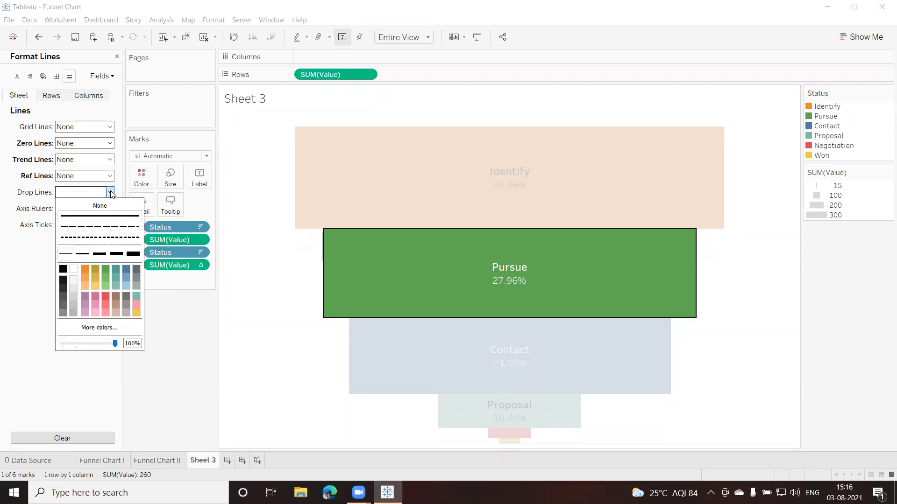
{"action": "left_click", "coordinate": [98, 206]}
Set the sheet-level axis rulers and axis ticks of Sheet 3 to None
{"action": "left_click", "coordinate": [35, 211]}
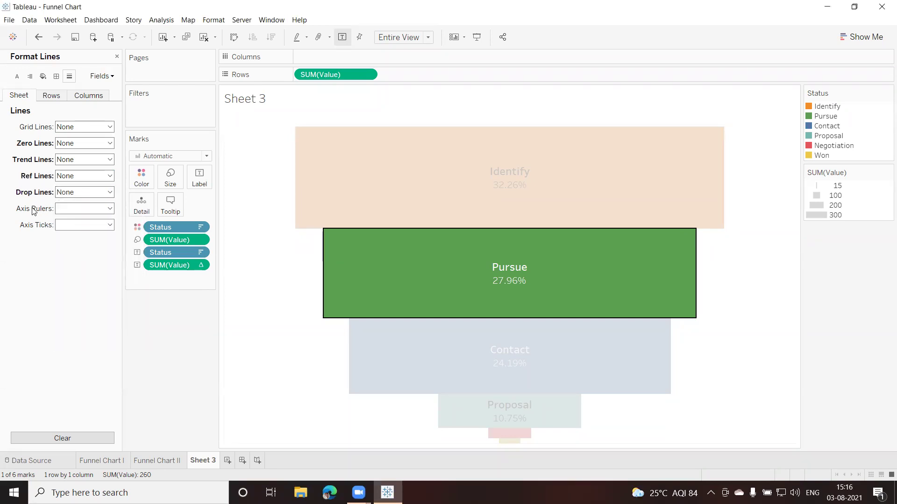
{"action": "left_click", "coordinate": [112, 209]}
{"action": "left_click", "coordinate": [100, 222]}
{"action": "left_click", "coordinate": [39, 232]}
{"action": "left_click", "coordinate": [111, 226]}
{"action": "left_click", "coordinate": [103, 237]}
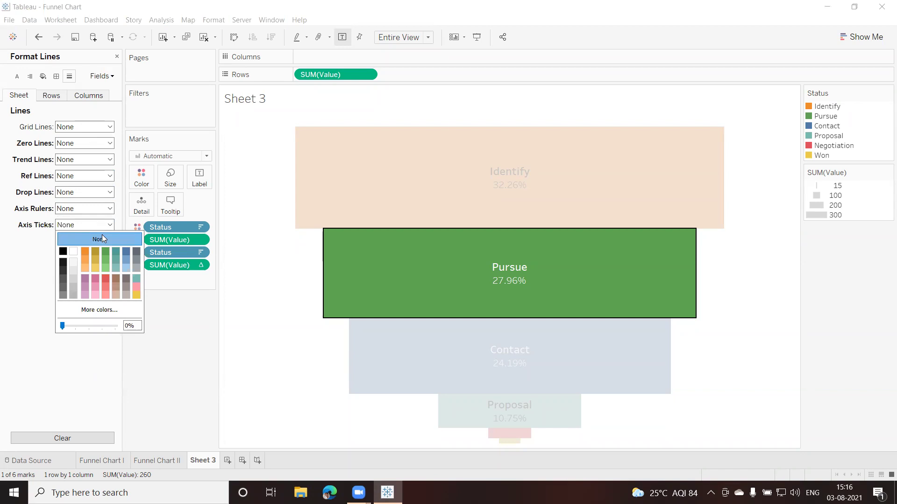
{"action": "left_click", "coordinate": [32, 264]}
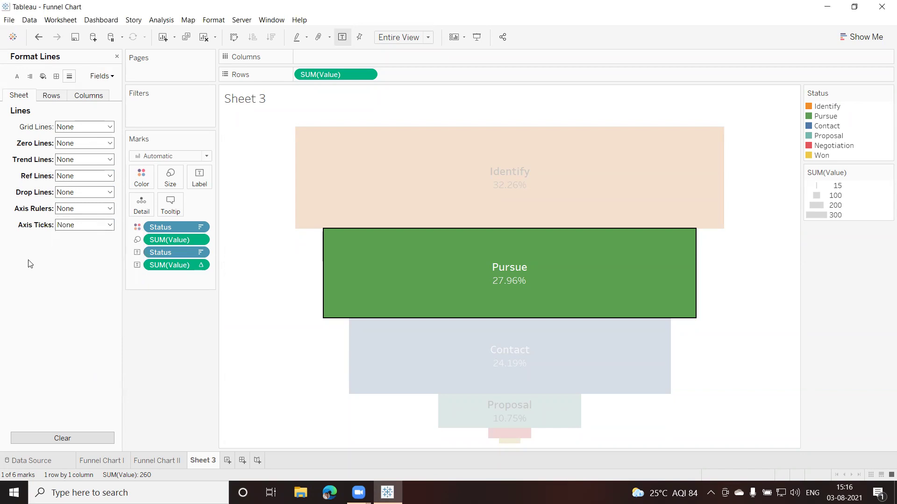
Set the row grid lines to None, check the column line settings, and clear the selection of the Pursue segment
{"action": "left_click", "coordinate": [57, 97]}
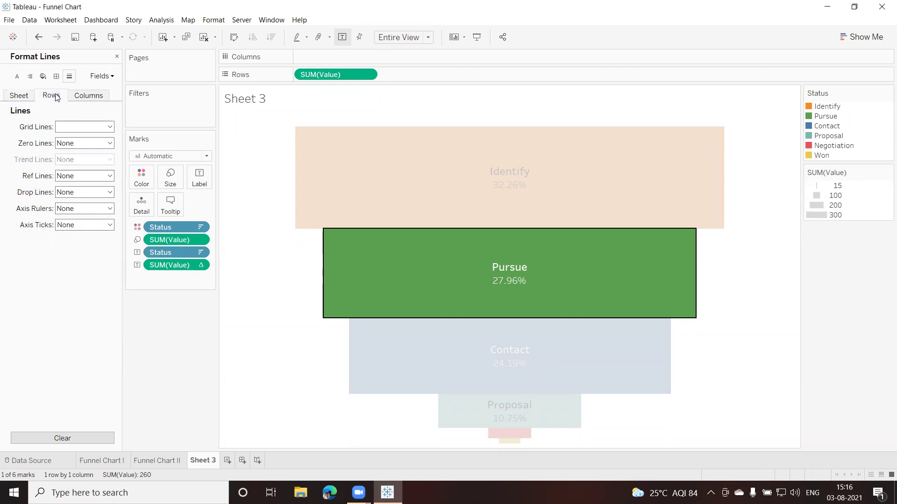
{"action": "left_click", "coordinate": [87, 129]}
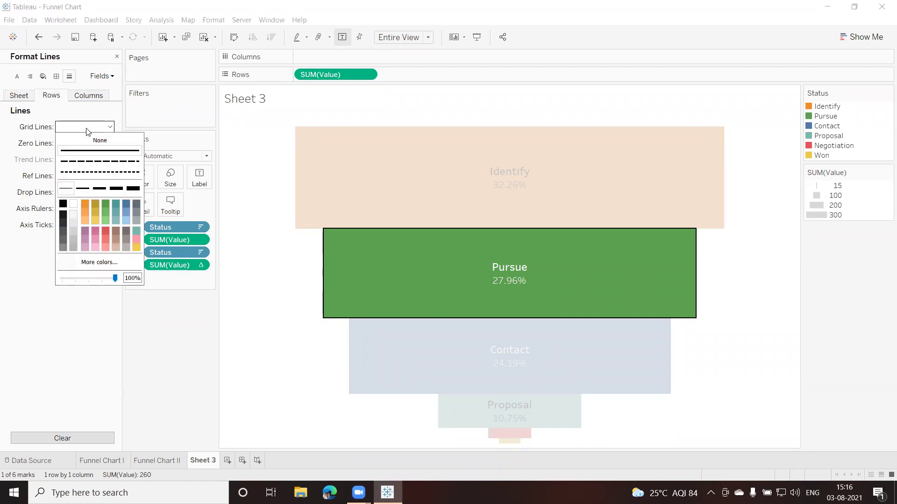
{"action": "left_click", "coordinate": [96, 140]}
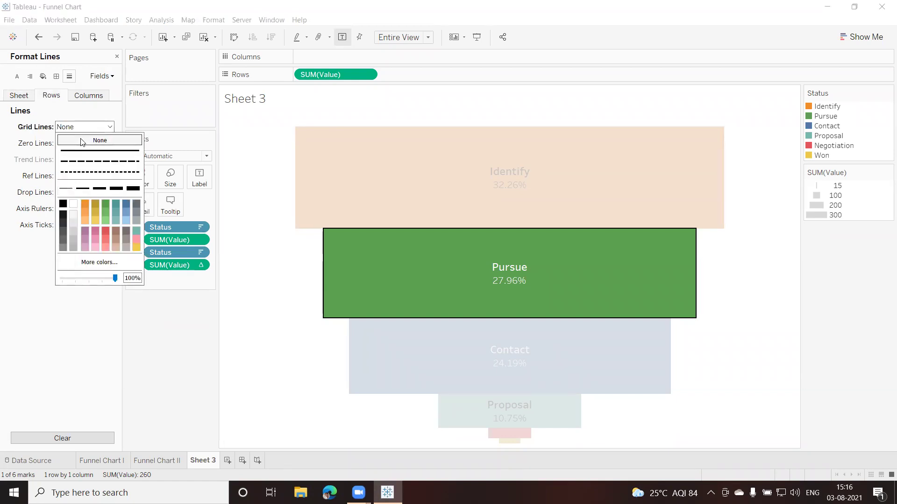
{"action": "left_click", "coordinate": [24, 255]}
{"action": "left_click", "coordinate": [100, 96]}
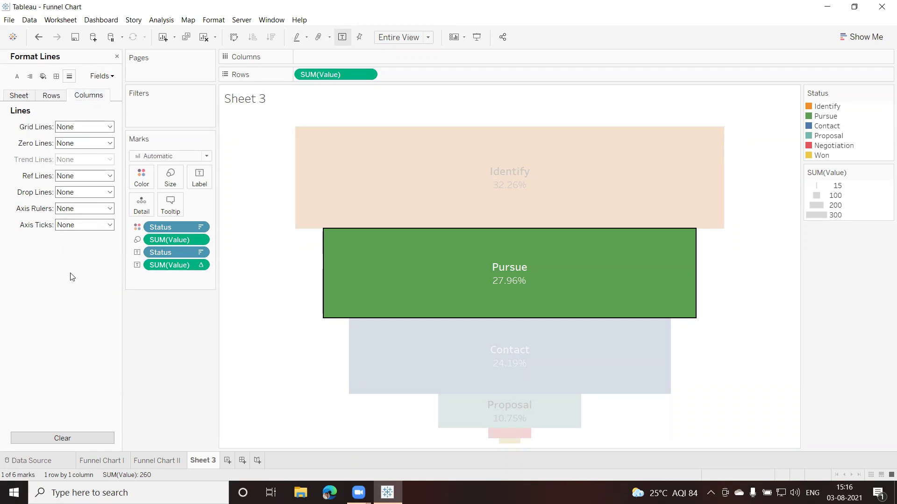
{"action": "left_click", "coordinate": [252, 275]}
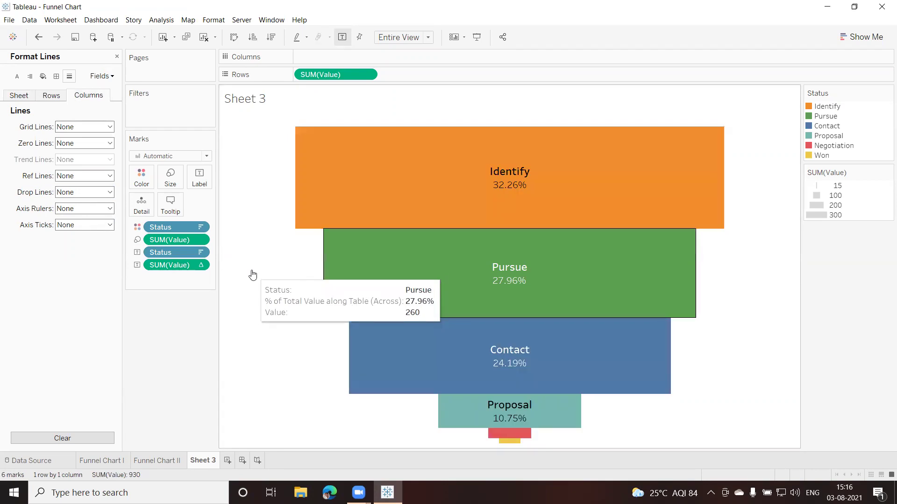
Rename Sheet 3 as Funnel Chart Example-1
{"action": "right_click", "coordinate": [208, 463]}
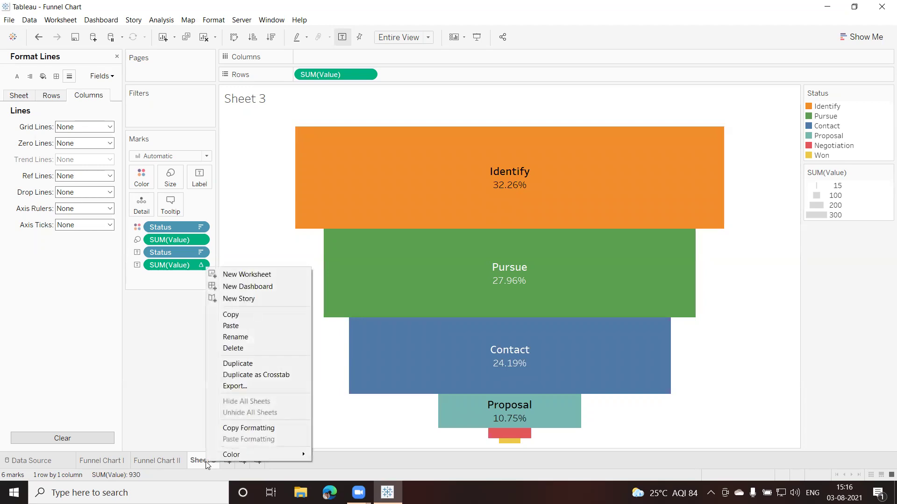
{"action": "left_click", "coordinate": [244, 337]}
{"action": "type", "text": "Funn"}
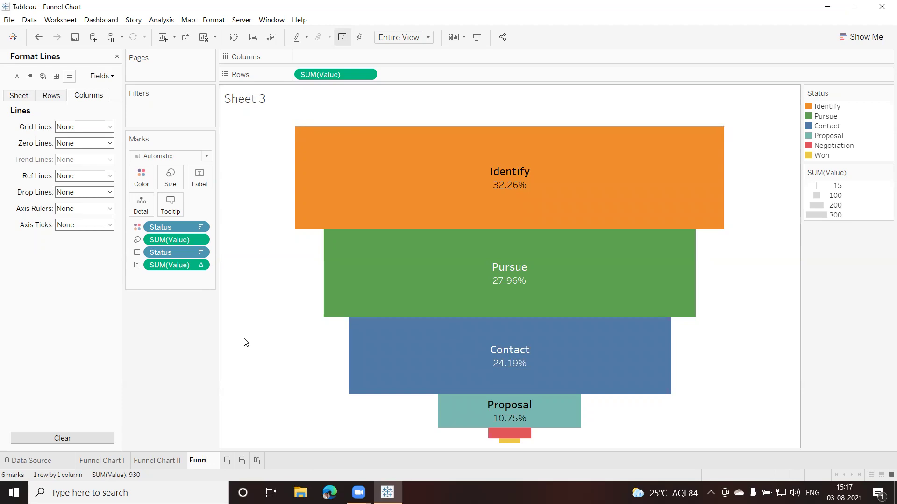
{"action": "type", "text": "el C"}
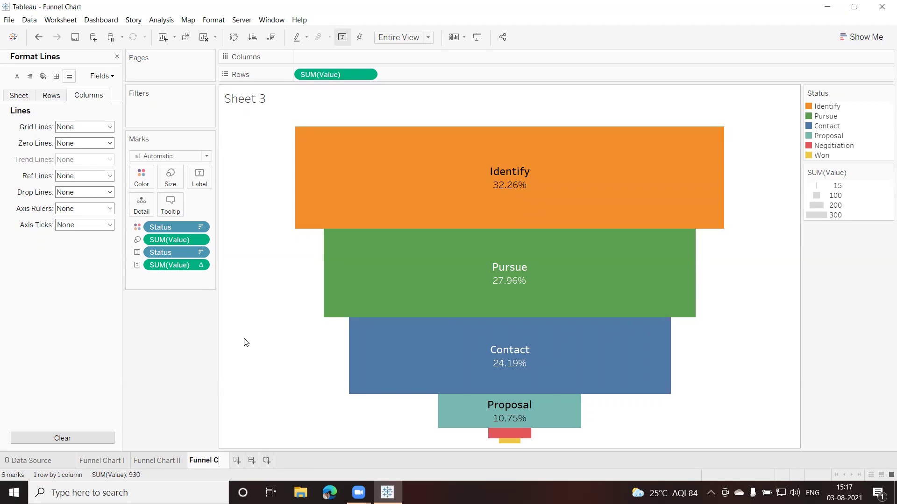
{"action": "type", "text": "hart Ex"}
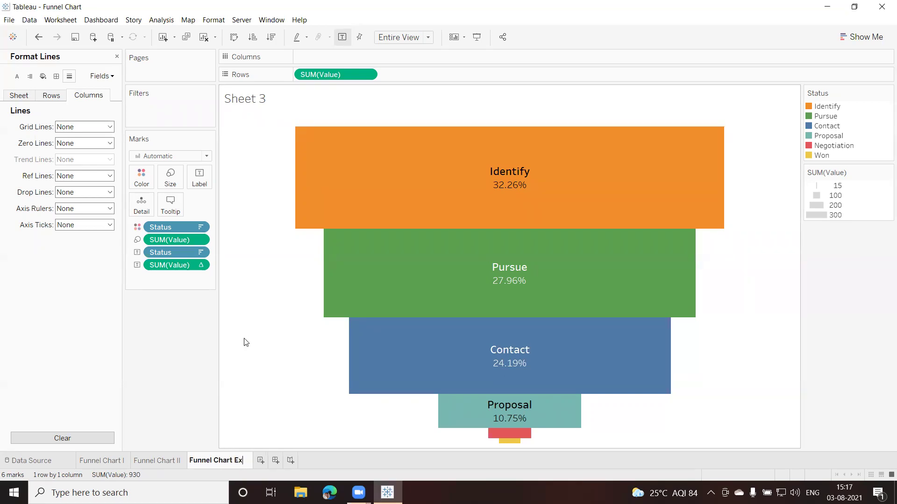
{"action": "type", "text": "ample1"}
{"action": "key", "text": "BackSpace"}
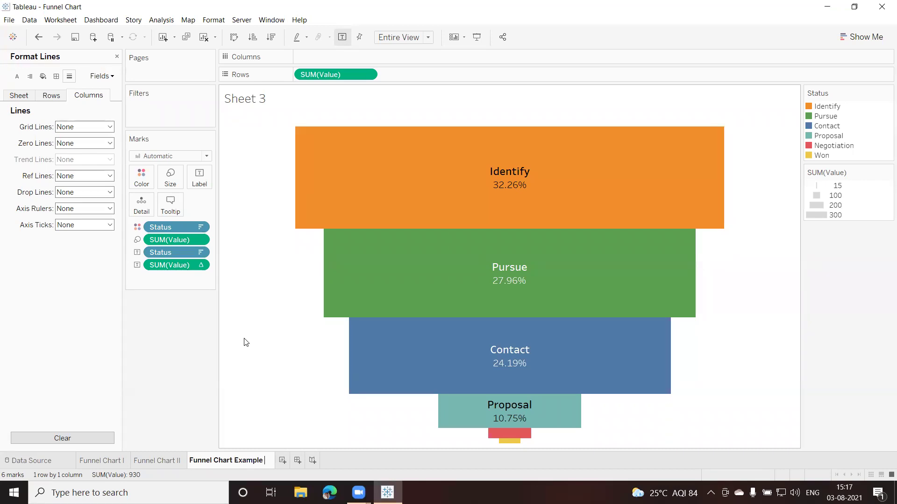
{"action": "key", "text": "BackSpace"}
{"action": "type", "text": "-1"}
{"action": "key", "text": "Return"}
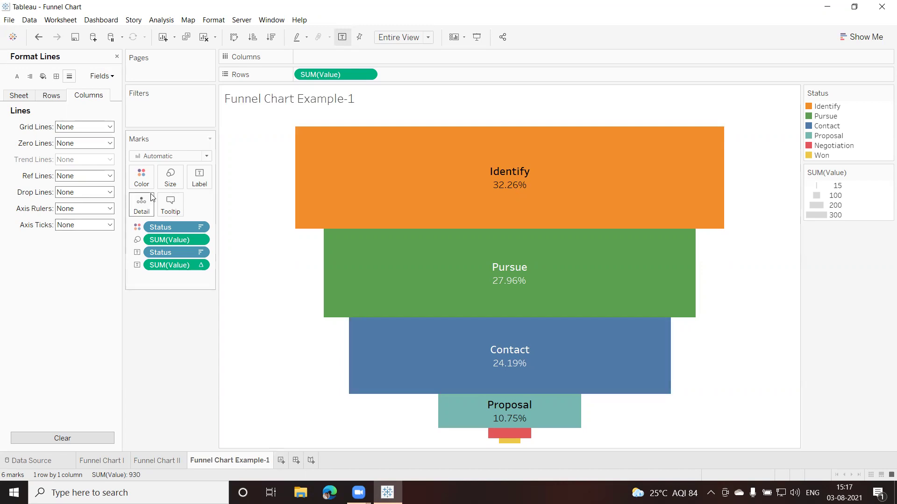
Close the line formatting and add a Division filter that includes all values, Supplies and Technology
{"action": "left_click", "coordinate": [117, 57]}
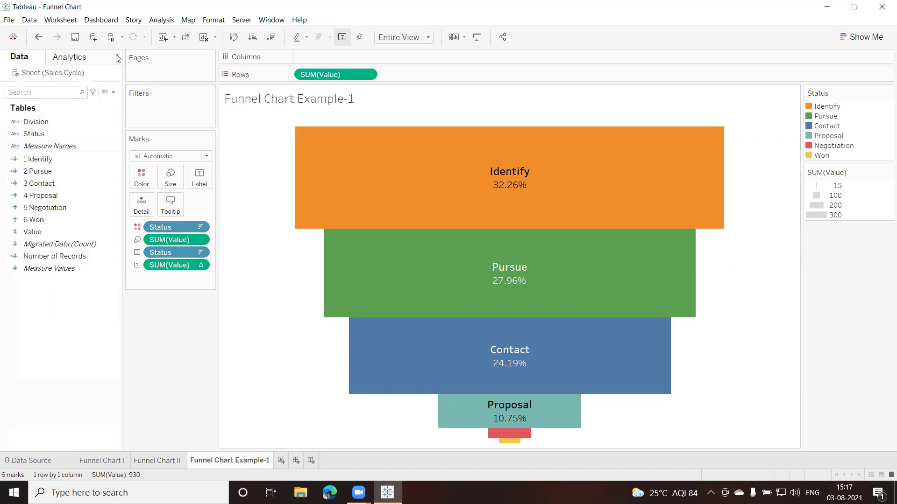
{"action": "left_click", "coordinate": [43, 123]}
{"action": "left_click_drag", "start_coordinate": [43, 123], "coordinate": [152, 115]}
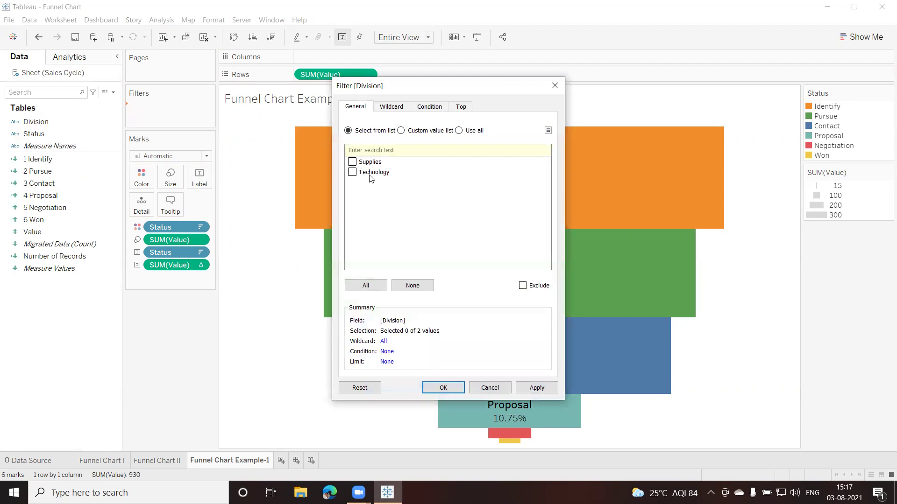
{"action": "left_click", "coordinate": [365, 285]}
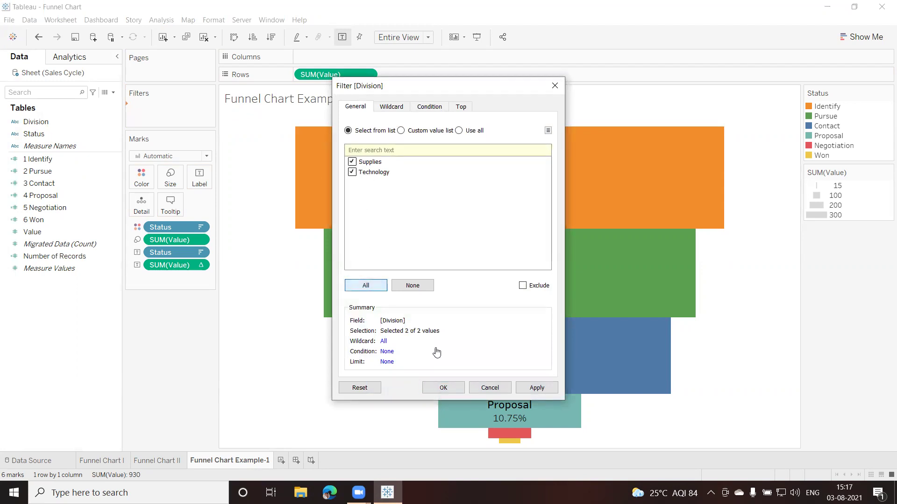
{"action": "left_click", "coordinate": [444, 389]}
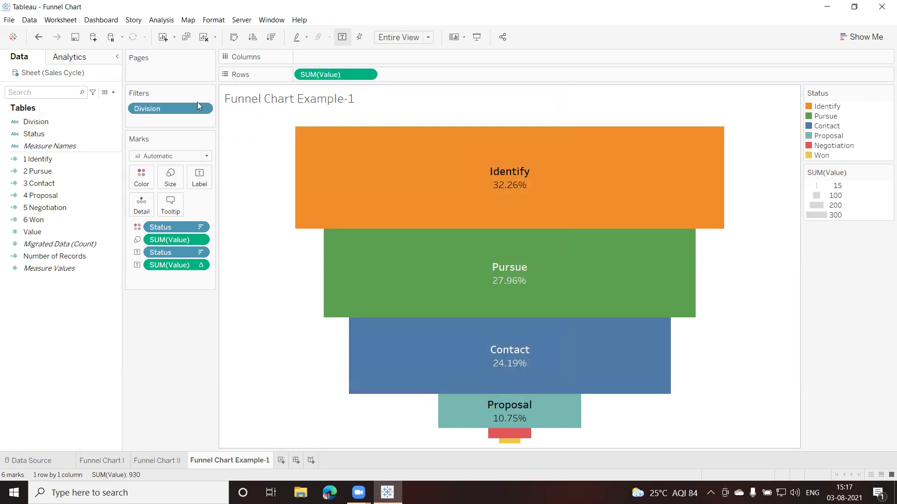
Show the Division filter control beside the funnel and make it a Single Value (list)
{"action": "left_click", "coordinate": [204, 109]}
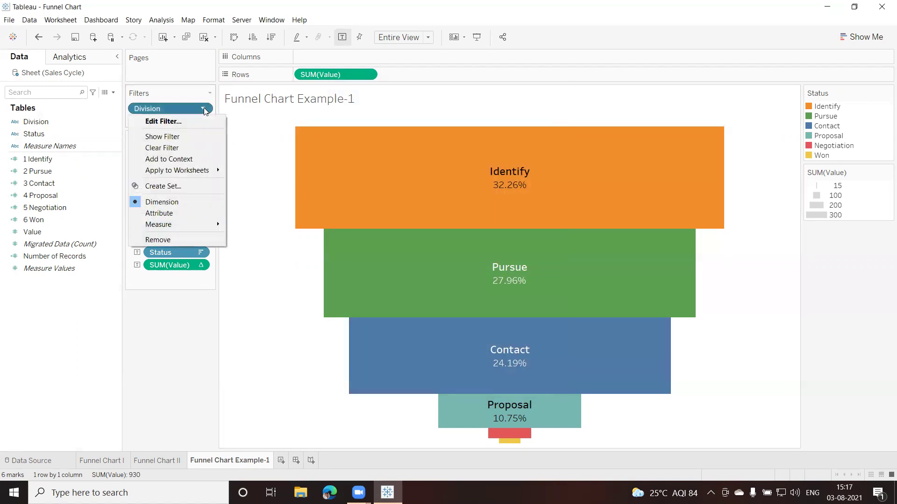
{"action": "left_click", "coordinate": [166, 137]}
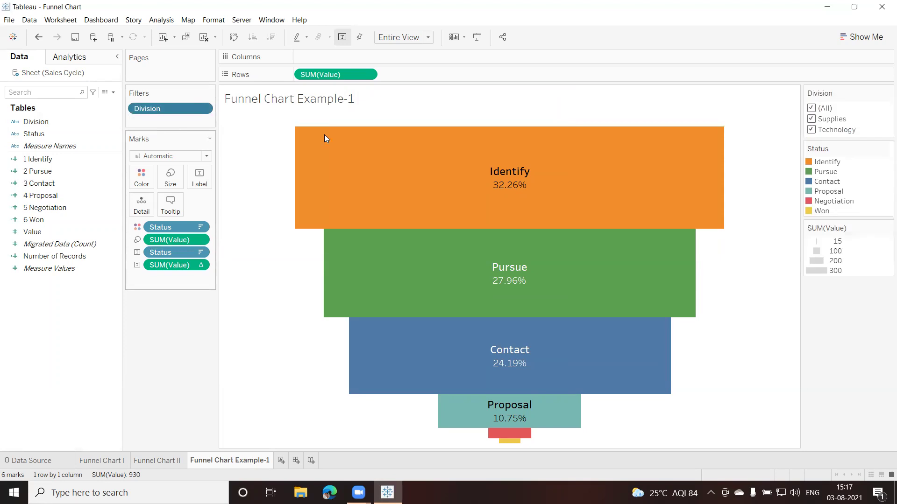
{"action": "left_click", "coordinate": [884, 94]}
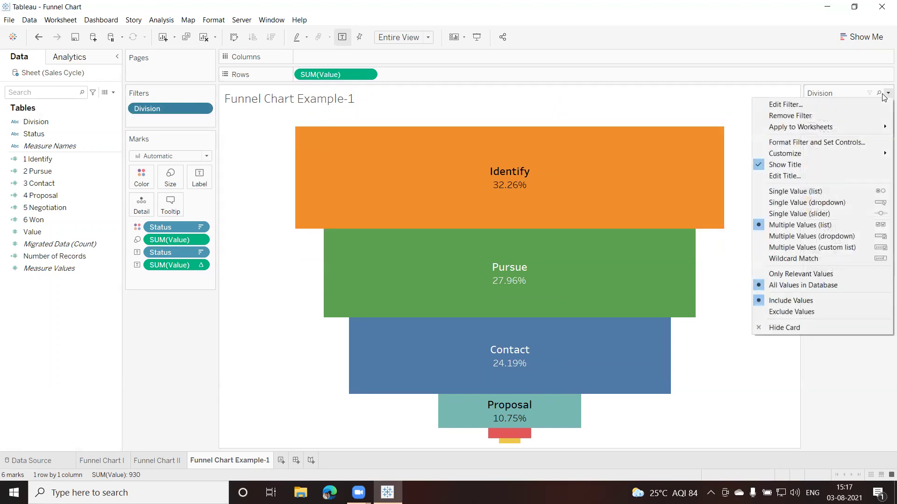
{"action": "left_click", "coordinate": [818, 192]}
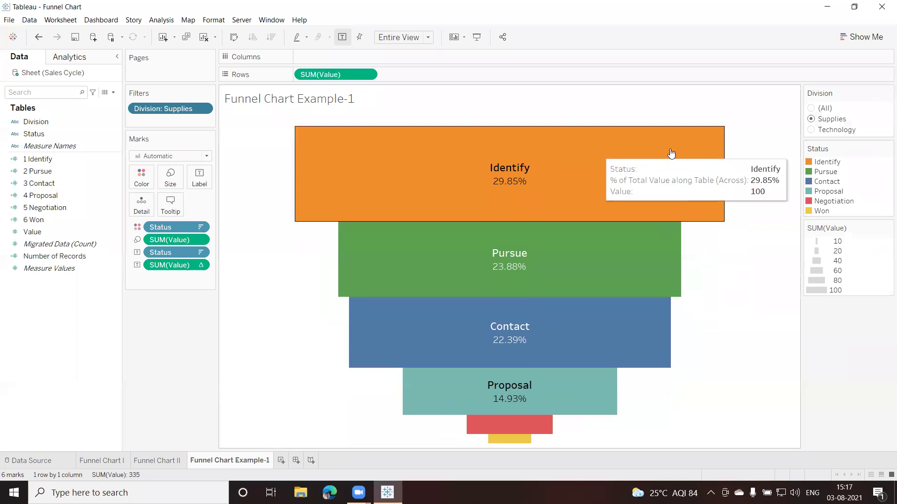
Compare the funnel for the Technology and Supplies divisions, and look over the Funnel Chart II and Funnel Chart I sheets
{"action": "left_click", "coordinate": [812, 131]}
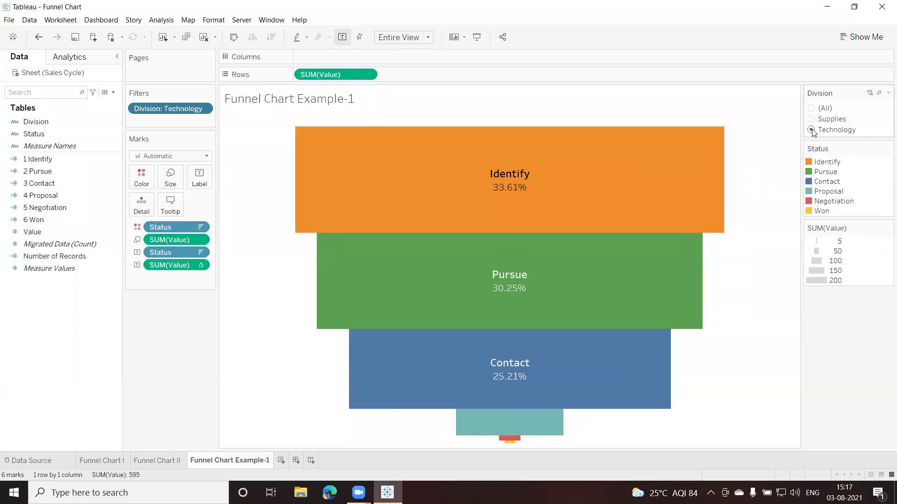
{"action": "left_click", "coordinate": [812, 119]}
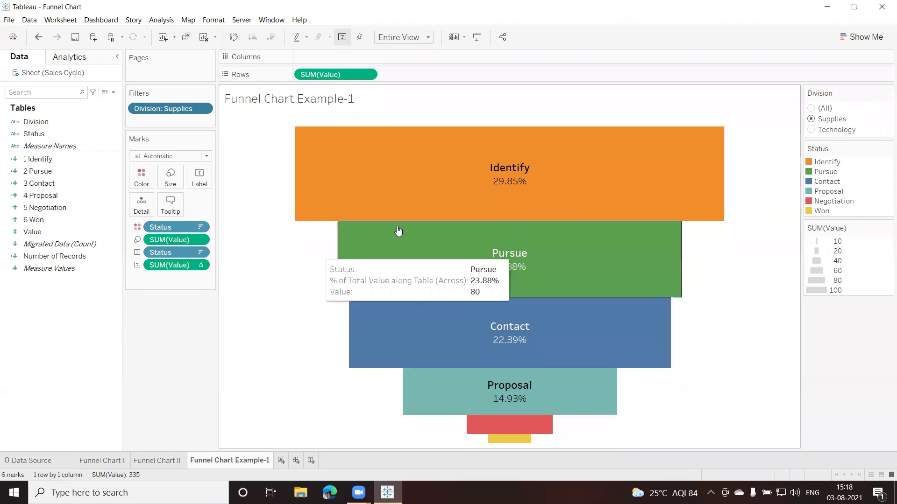
{"action": "left_click", "coordinate": [156, 461]}
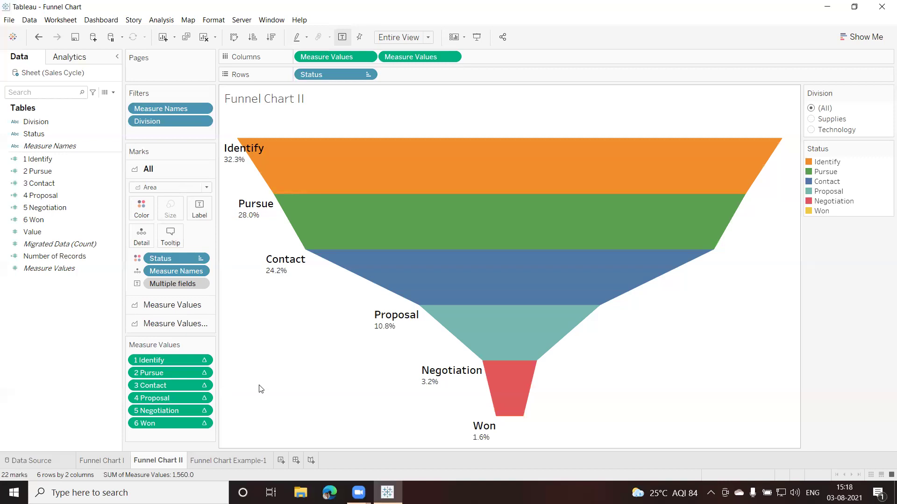
{"action": "left_click", "coordinate": [117, 460]}
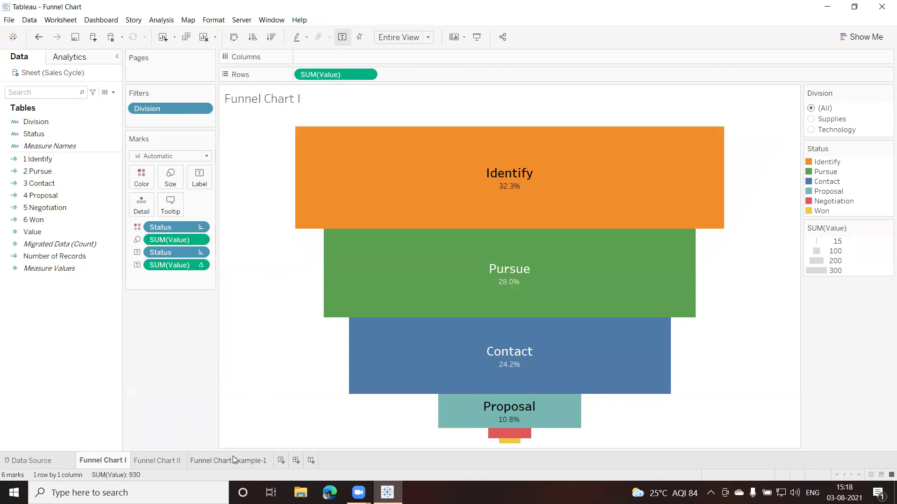
{"action": "left_click", "coordinate": [153, 460]}
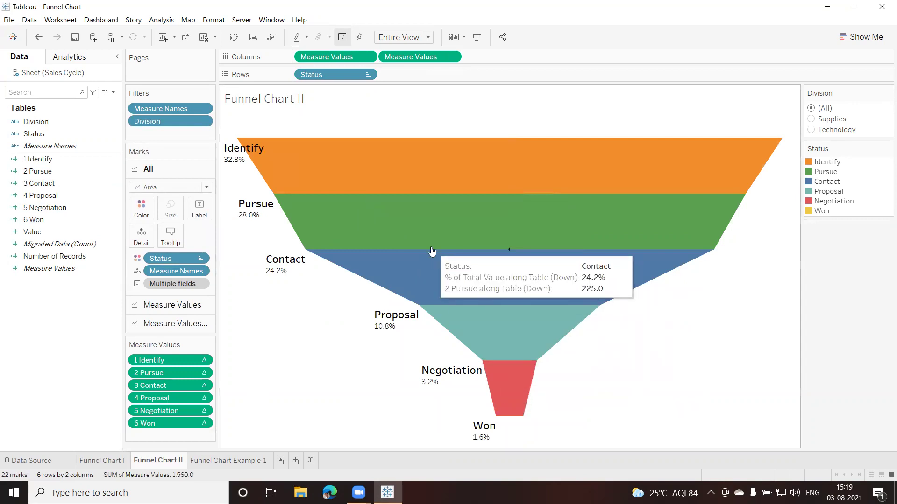
Add a new blank worksheet and view the formula of the 1 Identify calculated field
{"action": "left_click", "coordinate": [281, 461]}
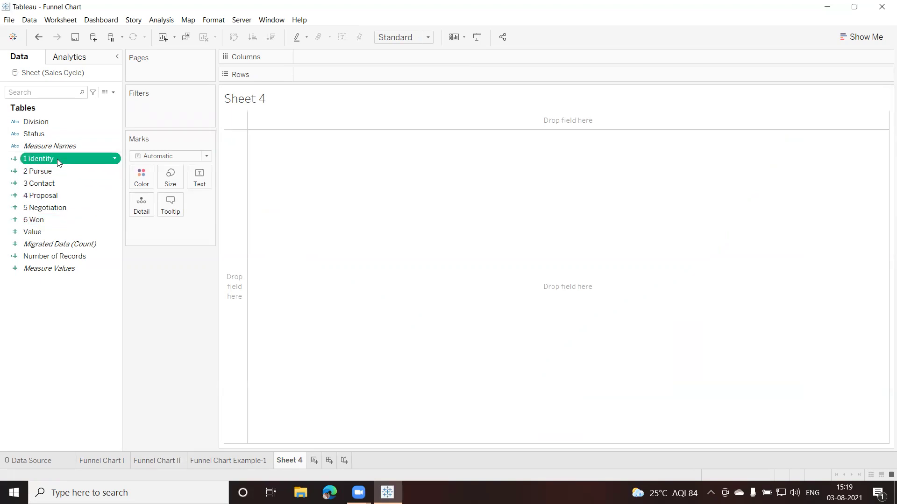
{"action": "left_click", "coordinate": [116, 159]}
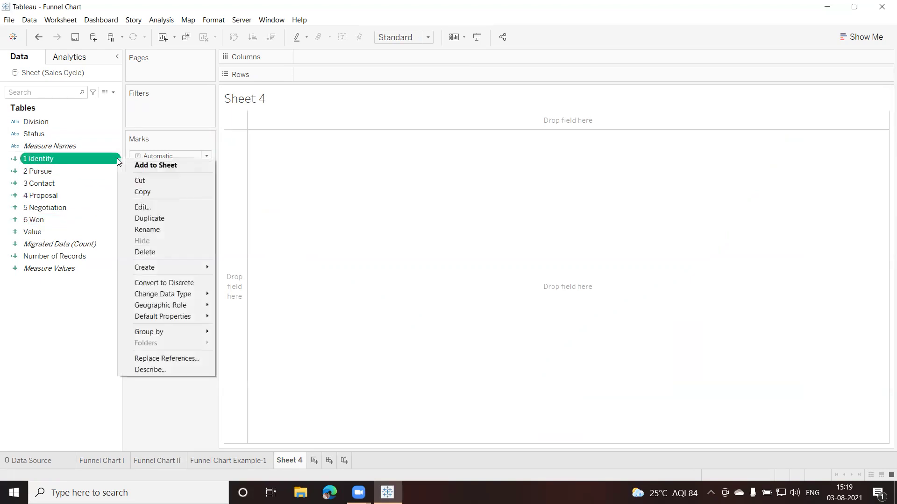
{"action": "left_click", "coordinate": [157, 209]}
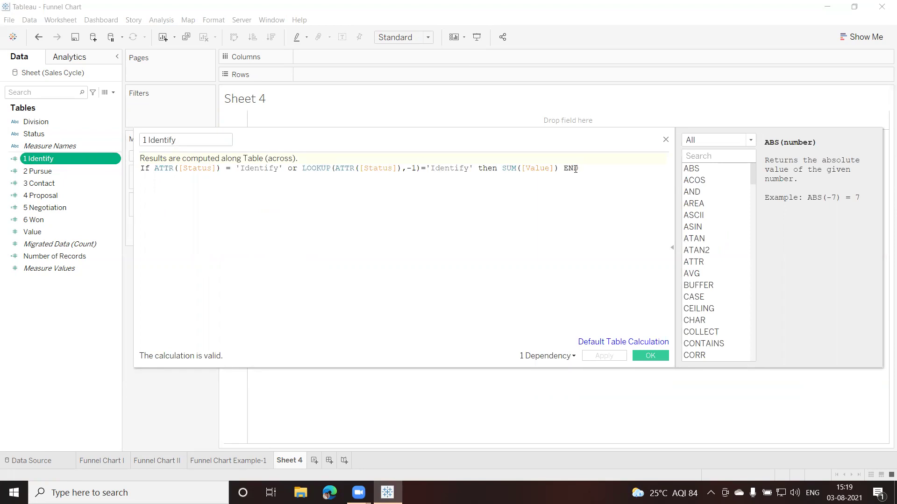
{"action": "left_click", "coordinate": [651, 360]}
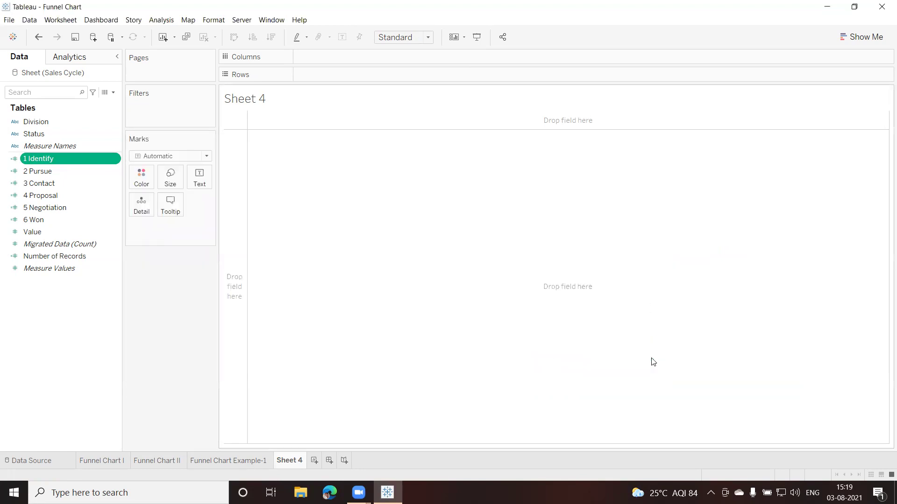
{"action": "left_click", "coordinate": [113, 92]}
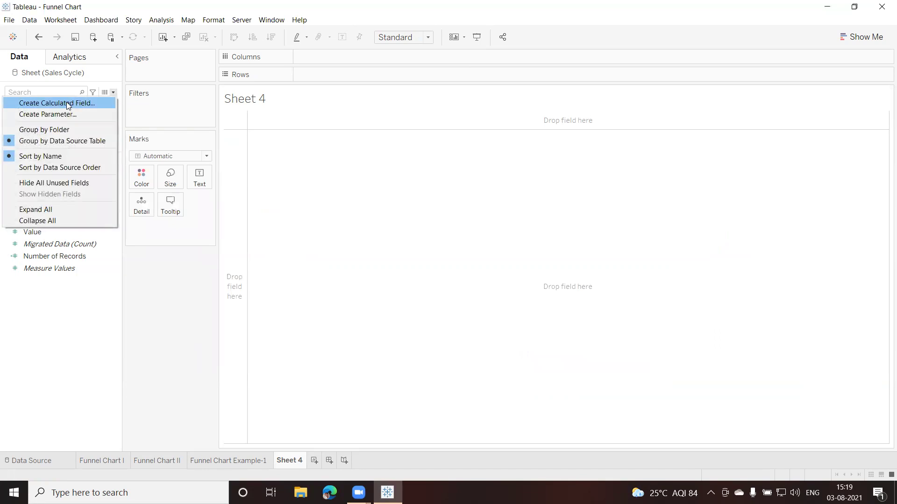
{"action": "left_click", "coordinate": [64, 324]}
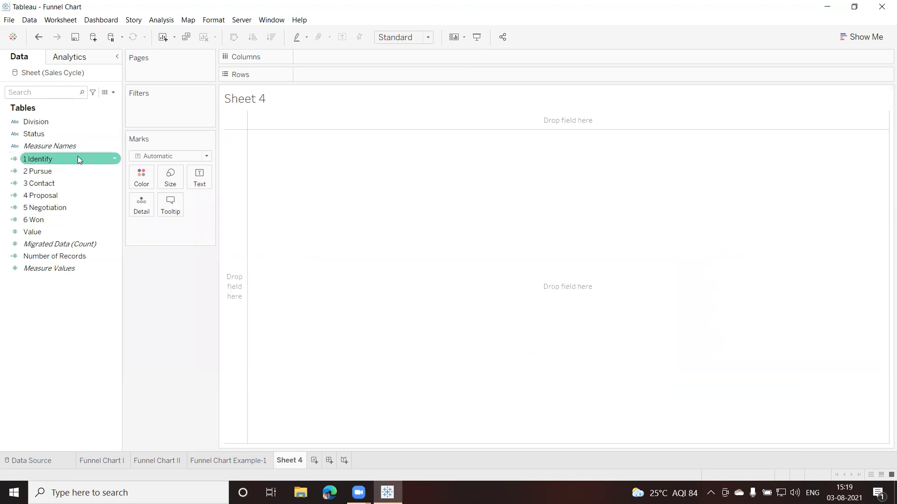
Reopen the 1 Identify calculation and read the reference descriptions of its ATTR and LOOKUP functions, including the -1 offset
{"action": "left_click", "coordinate": [113, 160]}
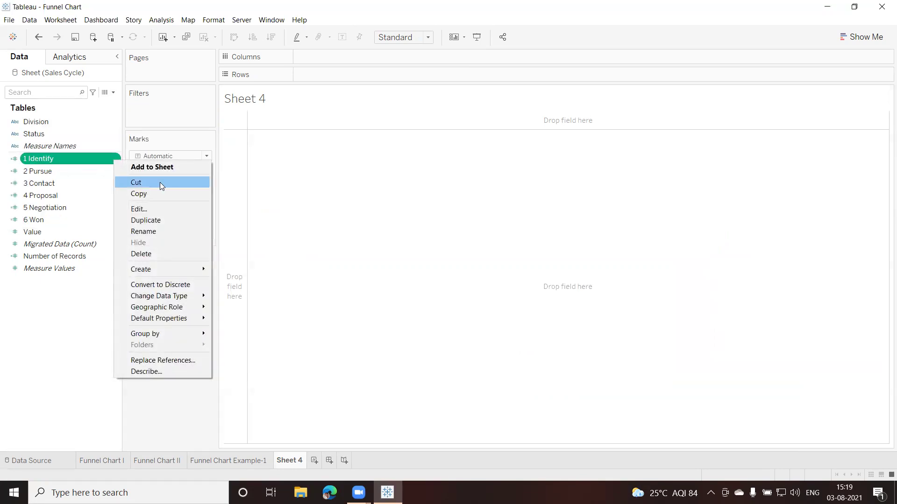
{"action": "left_click", "coordinate": [142, 210]}
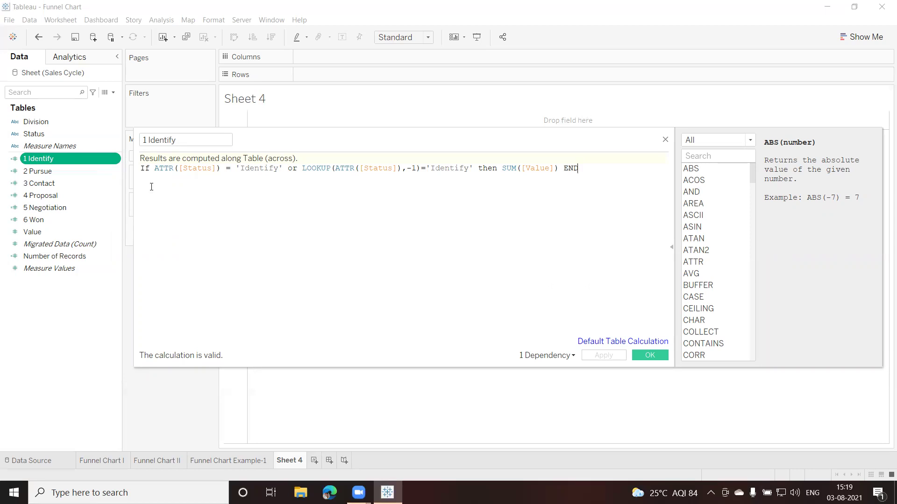
{"action": "left_click", "coordinate": [165, 168]}
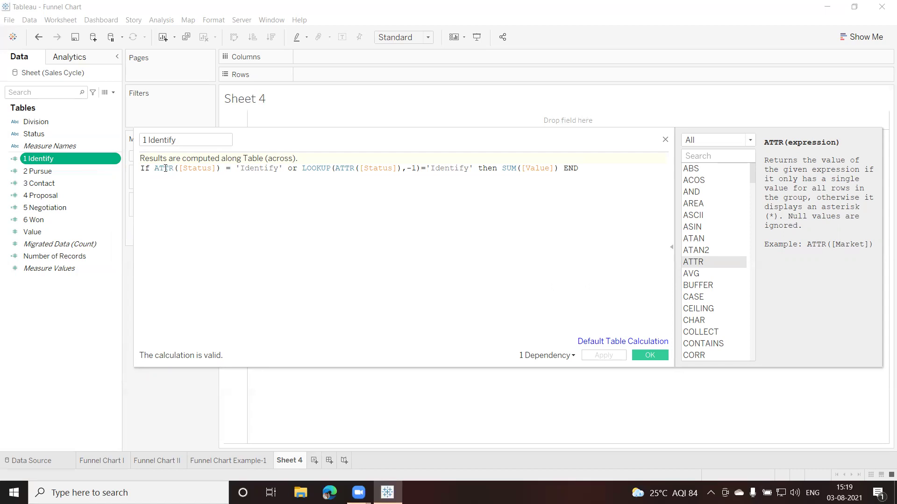
{"action": "left_click", "coordinate": [165, 168]}
{"action": "left_click", "coordinate": [322, 168]}
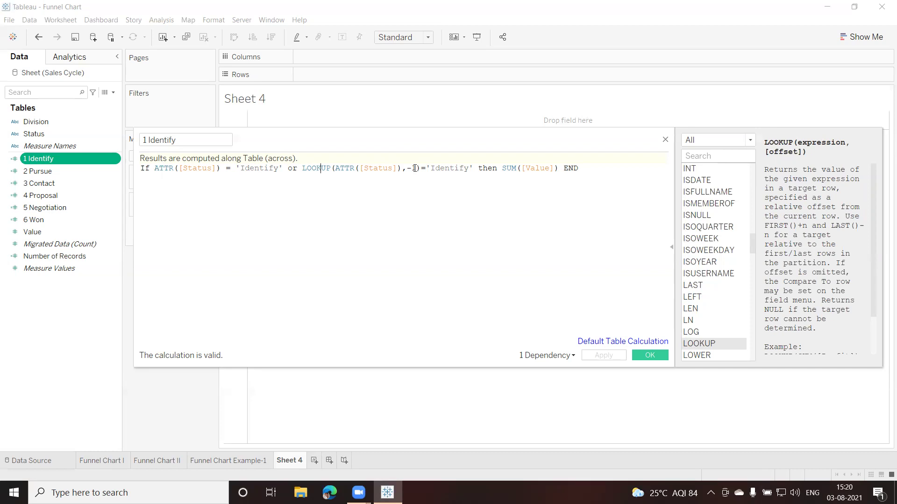
{"action": "left_click", "coordinate": [415, 168]}
{"action": "left_click_drag", "start_coordinate": [872, 229], "coordinate": [877, 285]}
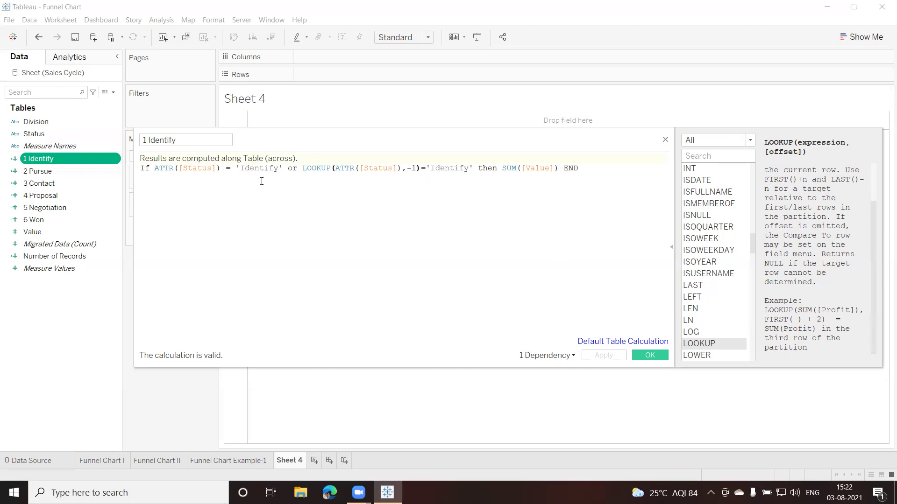
Examine the SUM([Value]) result and END part of the 1 Identify formula, and close the calculation editor
{"action": "left_click", "coordinate": [334, 169]}
{"action": "left_click_drag", "start_coordinate": [503, 168], "coordinate": [557, 169]}
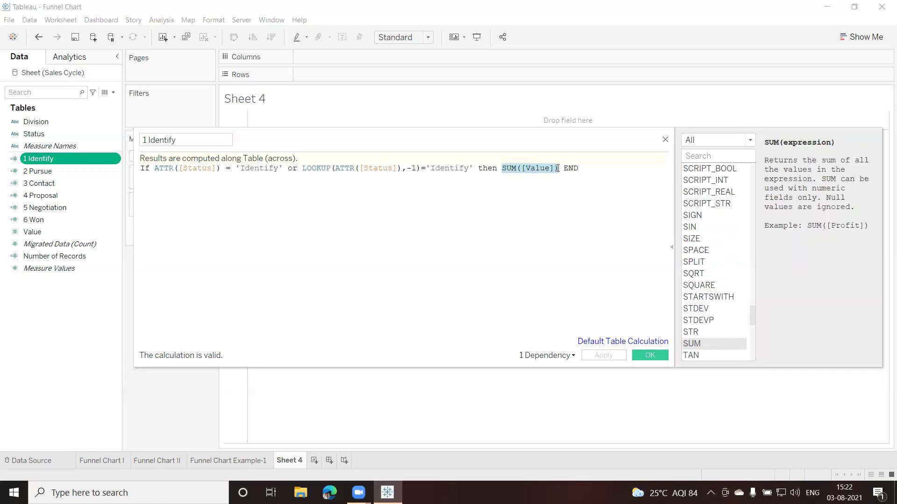
{"action": "left_click", "coordinate": [573, 169]}
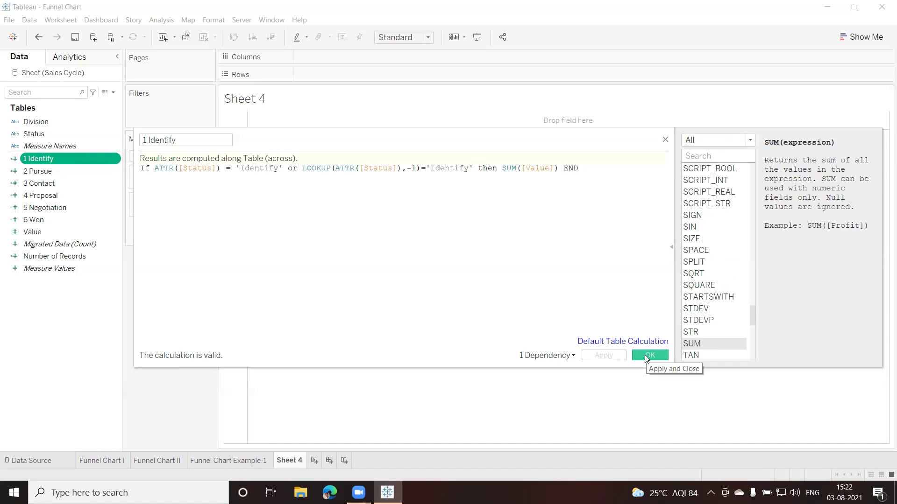
{"action": "left_click", "coordinate": [175, 183]}
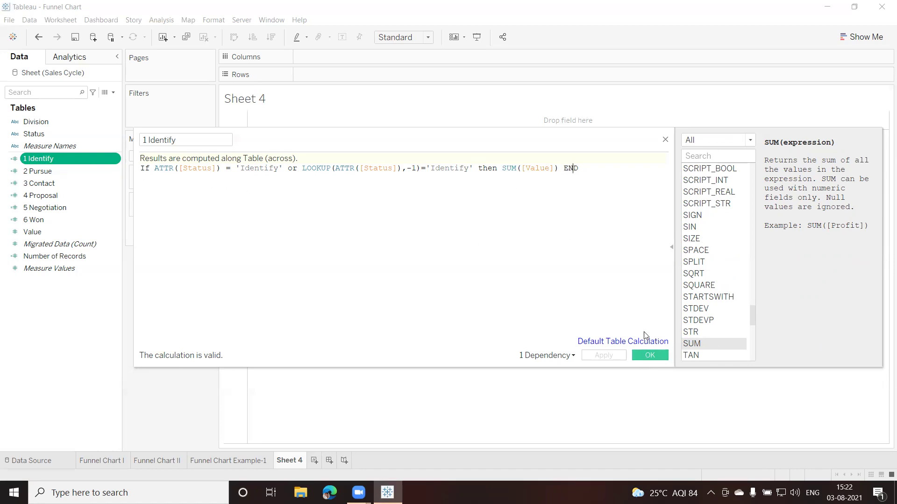
{"action": "left_click", "coordinate": [650, 356]}
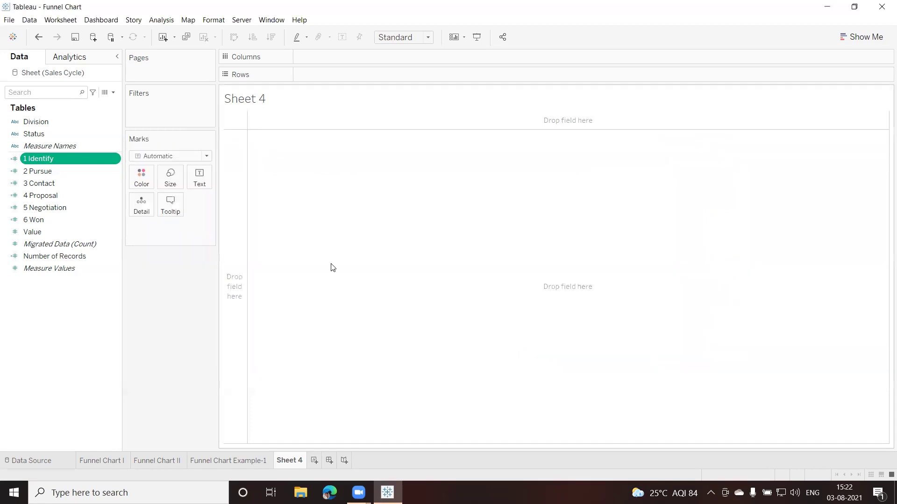
Review the 2 Pursue calculated field, checking the 'Pursue' status value in its formula, and close it
{"action": "left_click", "coordinate": [45, 171]}
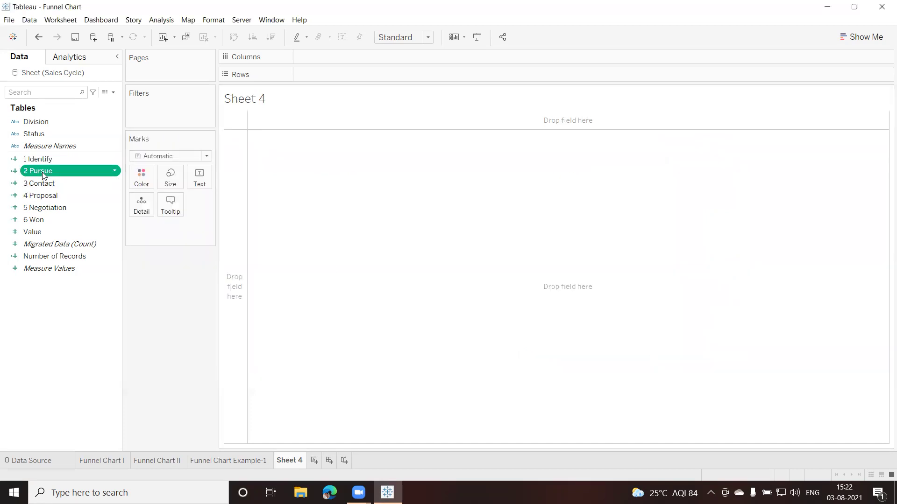
{"action": "left_click", "coordinate": [113, 172]}
{"action": "left_click", "coordinate": [142, 219]}
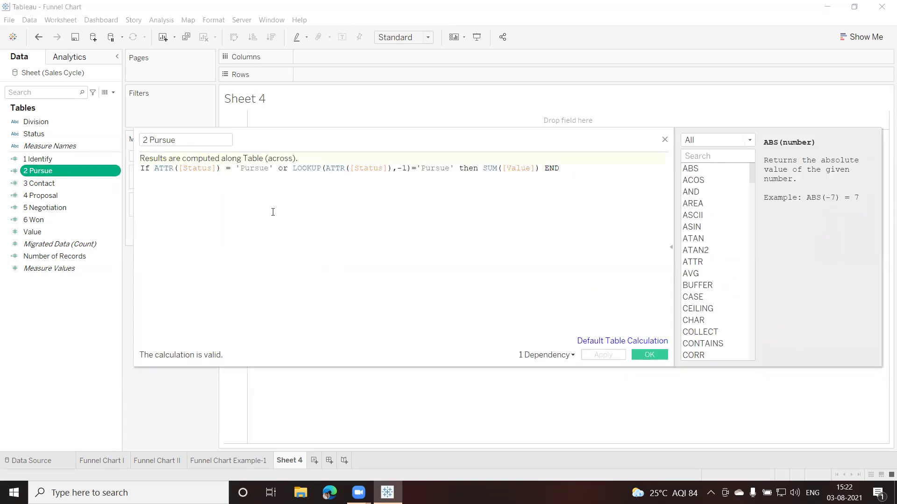
{"action": "left_click", "coordinate": [257, 185]}
{"action": "double_click", "coordinate": [252, 170]}
{"action": "left_click", "coordinate": [650, 355]}
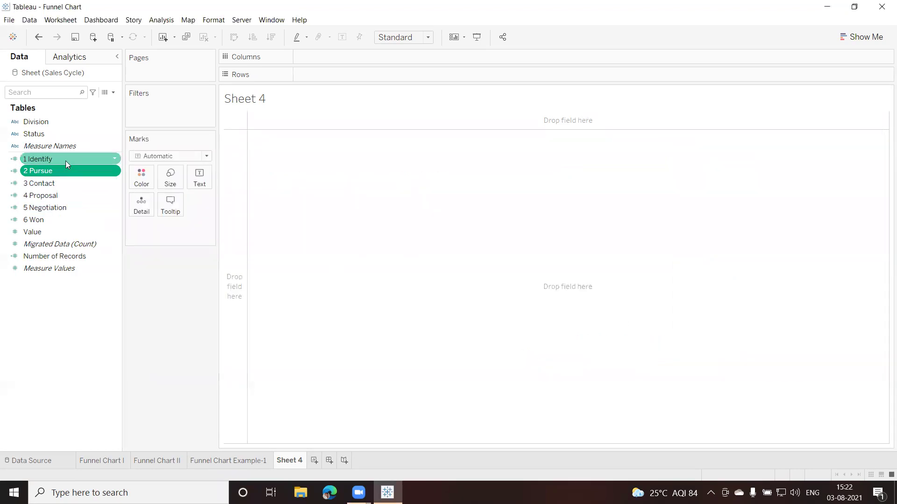
Review the formula of the 3 Contact calculated field and close it
{"action": "left_click", "coordinate": [50, 185]}
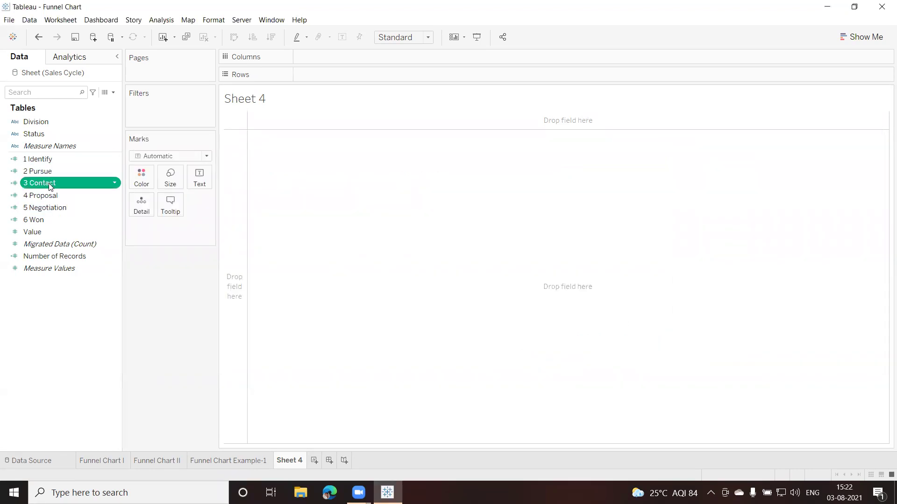
{"action": "left_click", "coordinate": [113, 183]}
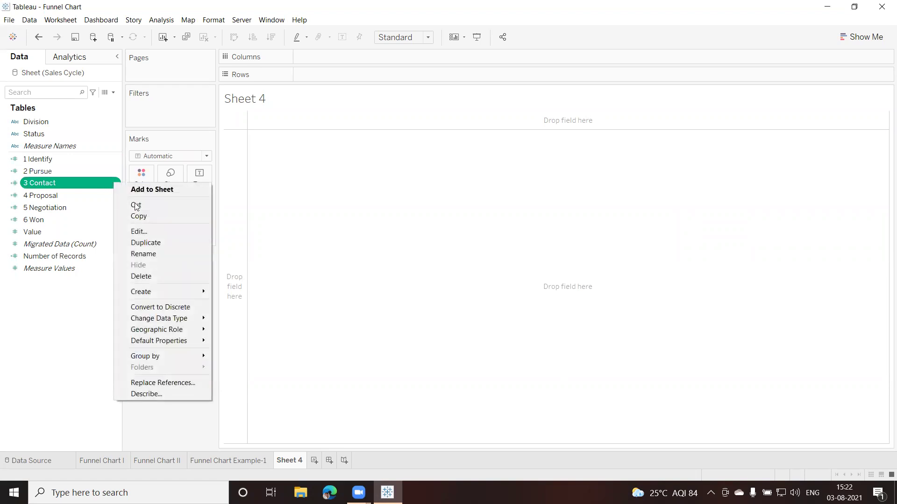
{"action": "left_click", "coordinate": [147, 233]}
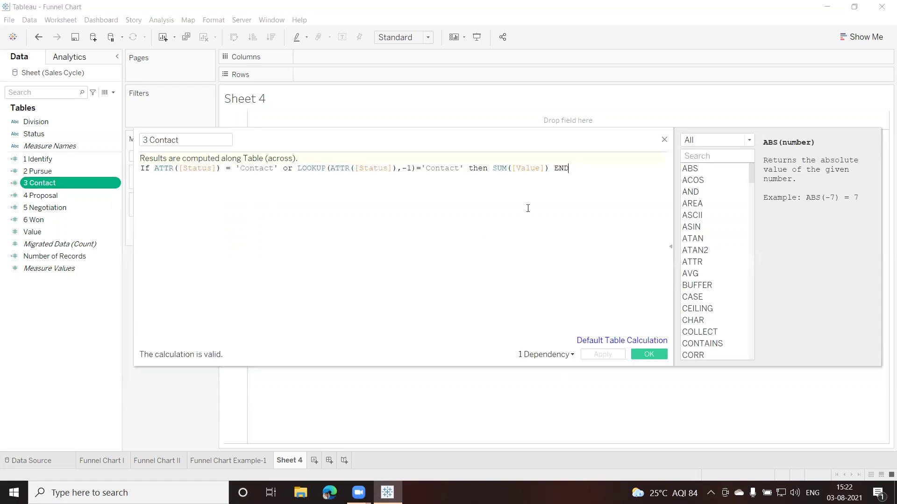
{"action": "left_click", "coordinate": [651, 354]}
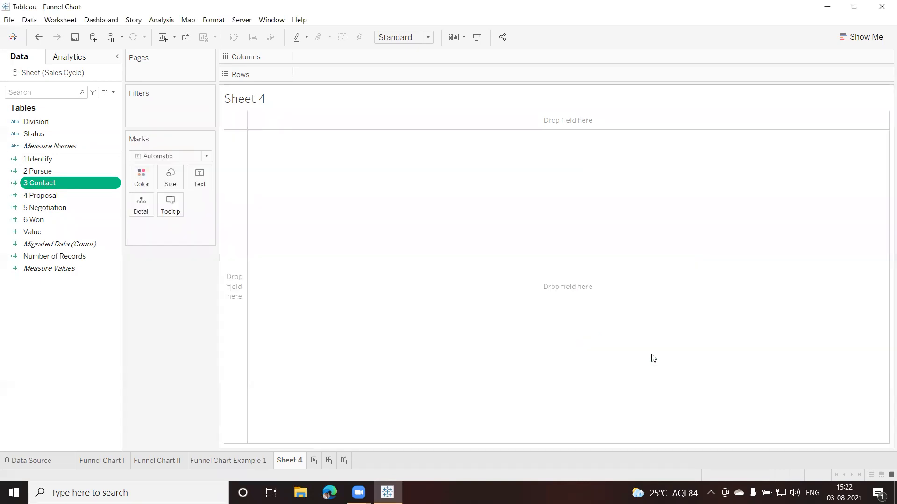
Review the formula of the 6 Won calculated field and close it
{"action": "left_click", "coordinate": [76, 219]}
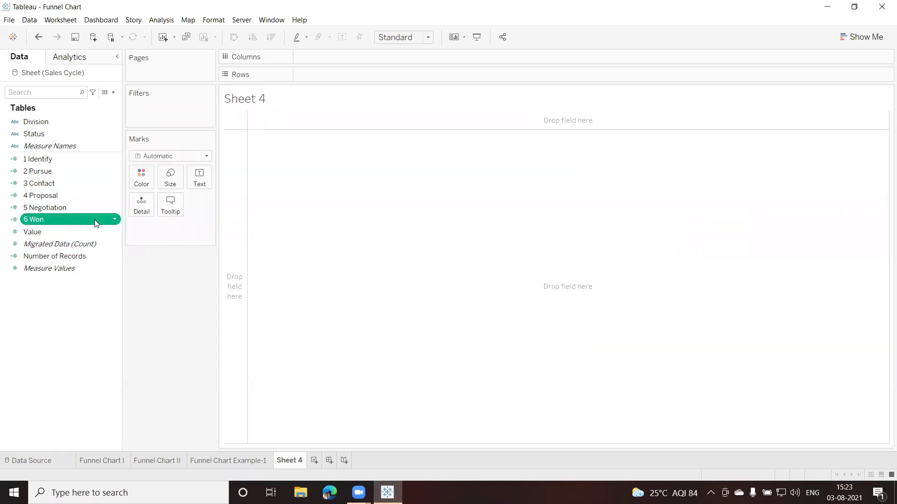
{"action": "left_click", "coordinate": [115, 219]}
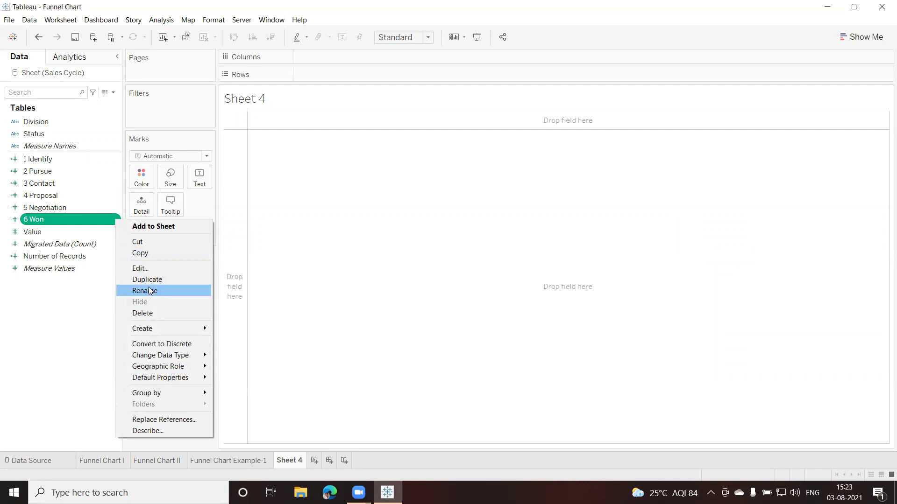
{"action": "left_click", "coordinate": [141, 268]}
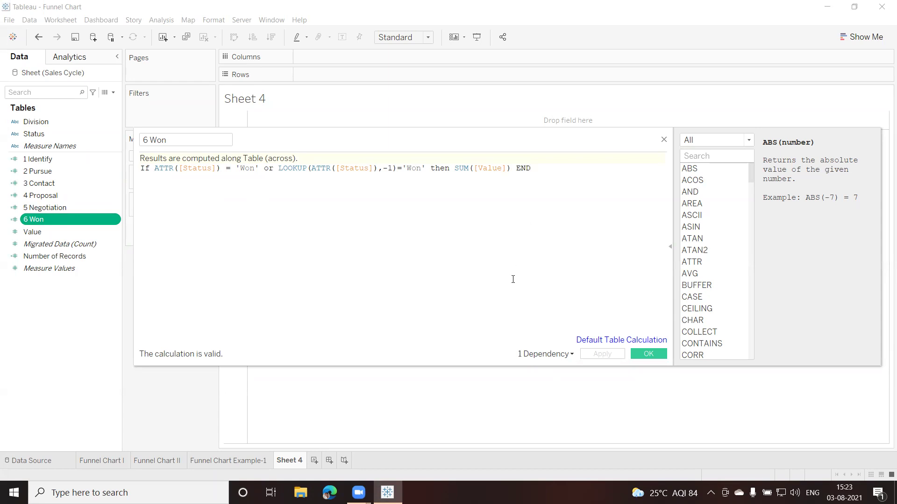
{"action": "left_click", "coordinate": [662, 356]}
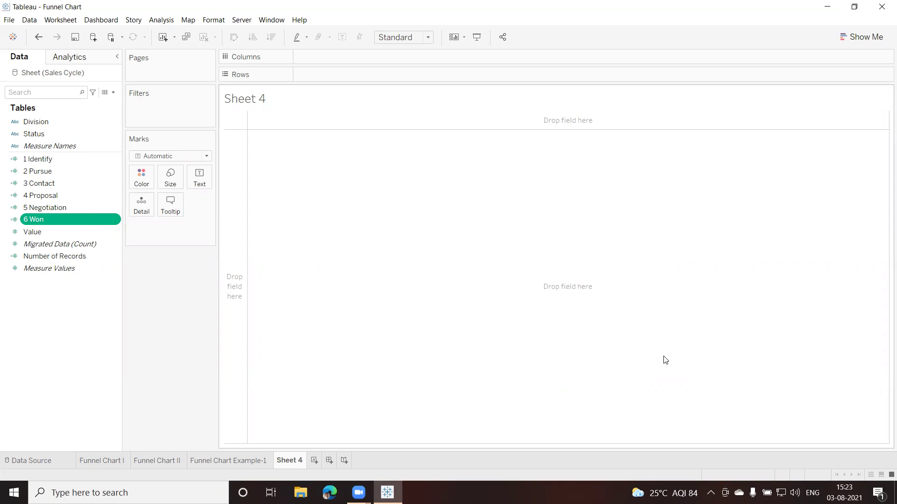
Review the formula of the Number of Records field and close it
{"action": "left_click", "coordinate": [62, 256]}
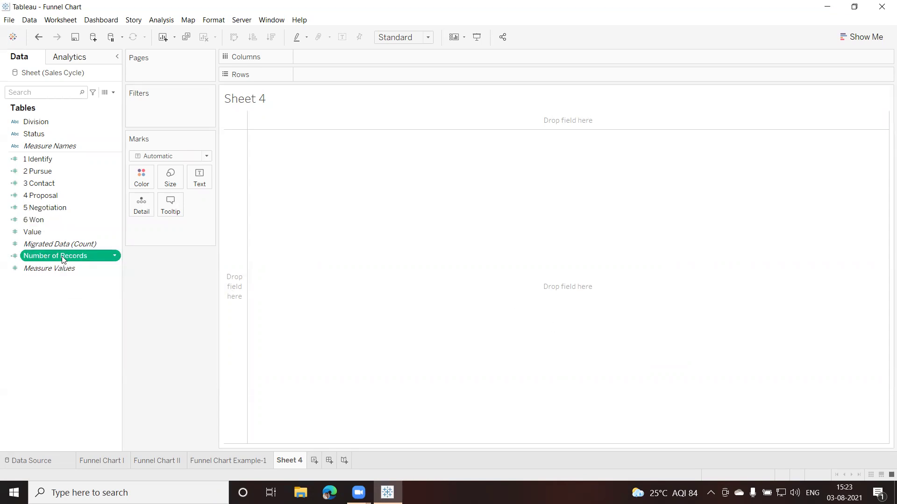
{"action": "left_click", "coordinate": [114, 257]}
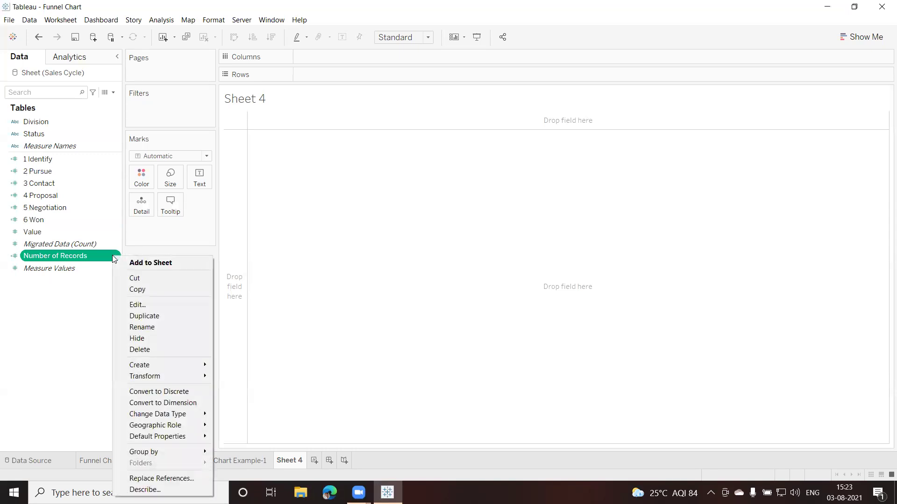
{"action": "left_click", "coordinate": [138, 305]}
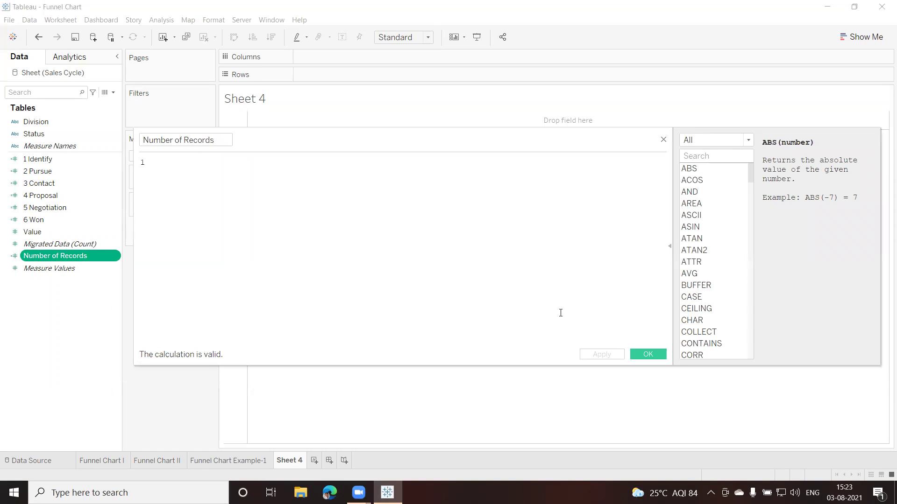
{"action": "left_click", "coordinate": [648, 355]}
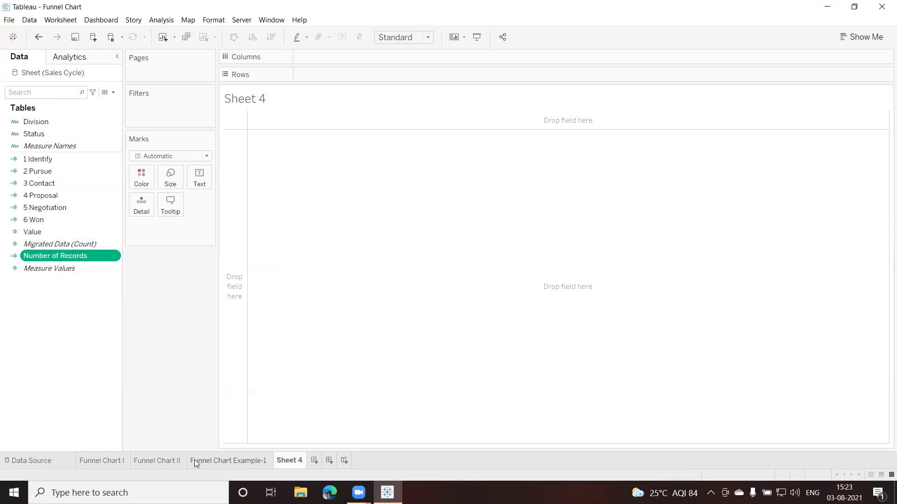
Check the Funnel Chart II sheet, then place Measure Values on Columns in Sheet 4, keeping only the six stage calculations
{"action": "left_click", "coordinate": [163, 464]}
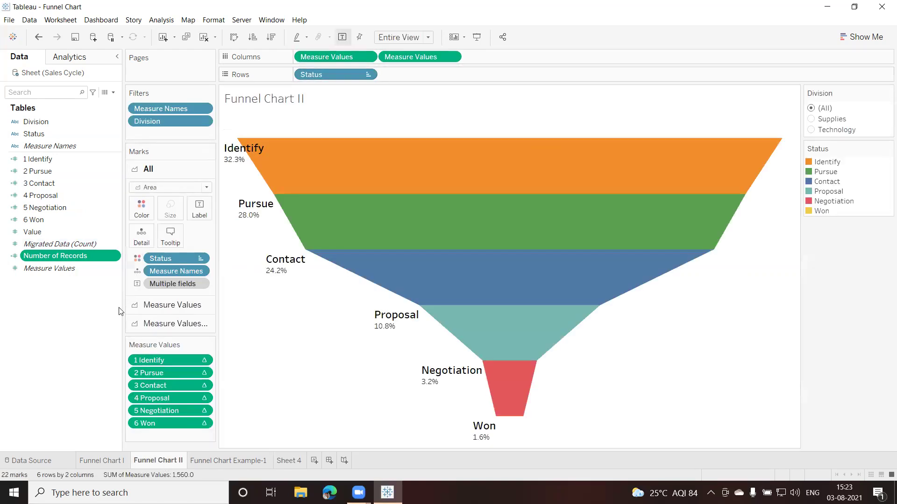
{"action": "left_click", "coordinate": [288, 461]}
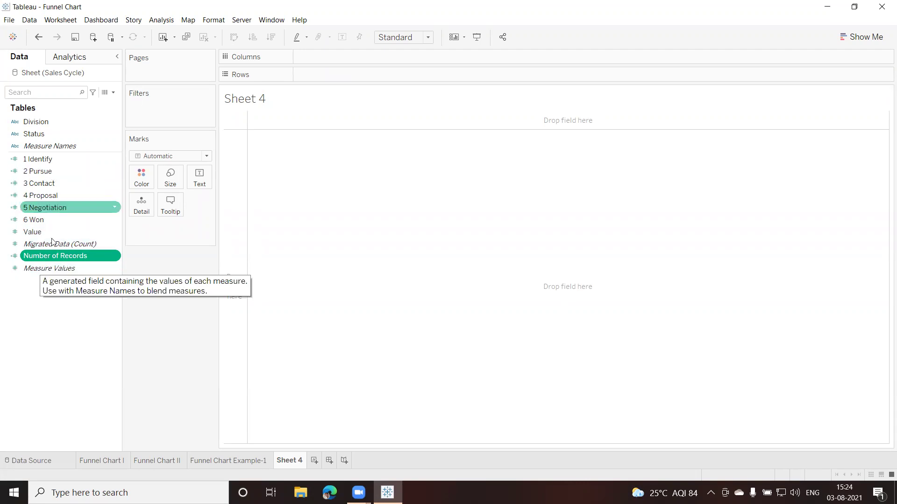
{"action": "left_click_drag", "start_coordinate": [38, 267], "coordinate": [372, 60]}
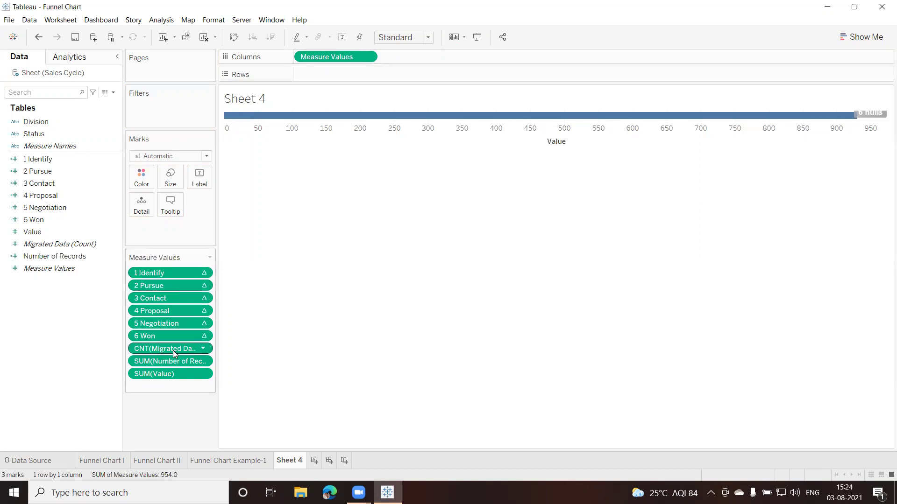
{"action": "left_click_drag", "start_coordinate": [158, 375], "coordinate": [165, 429]}
{"action": "left_click_drag", "start_coordinate": [164, 371], "coordinate": [165, 407]}
{"action": "left_click_drag", "start_coordinate": [158, 354], "coordinate": [163, 397]}
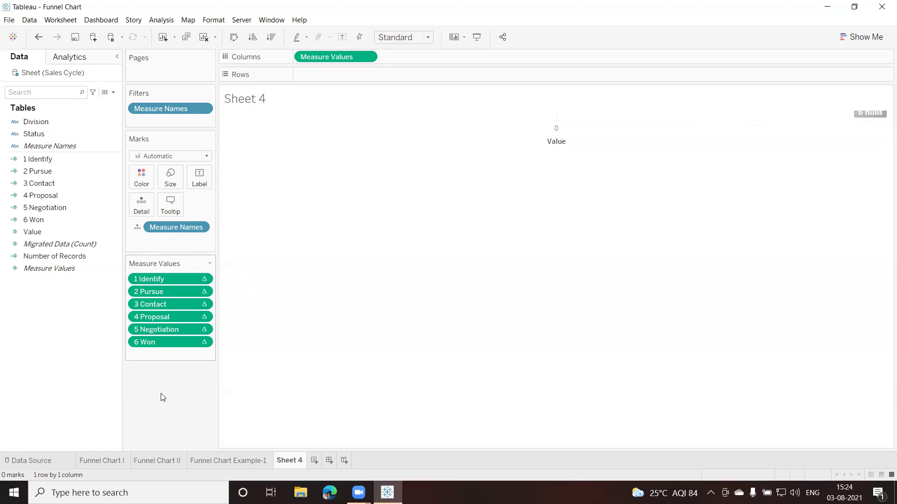
Place Status on Rows and fit the chart to Entire View
{"action": "left_click", "coordinate": [35, 134]}
{"action": "left_click_drag", "start_coordinate": [35, 133], "coordinate": [377, 74]}
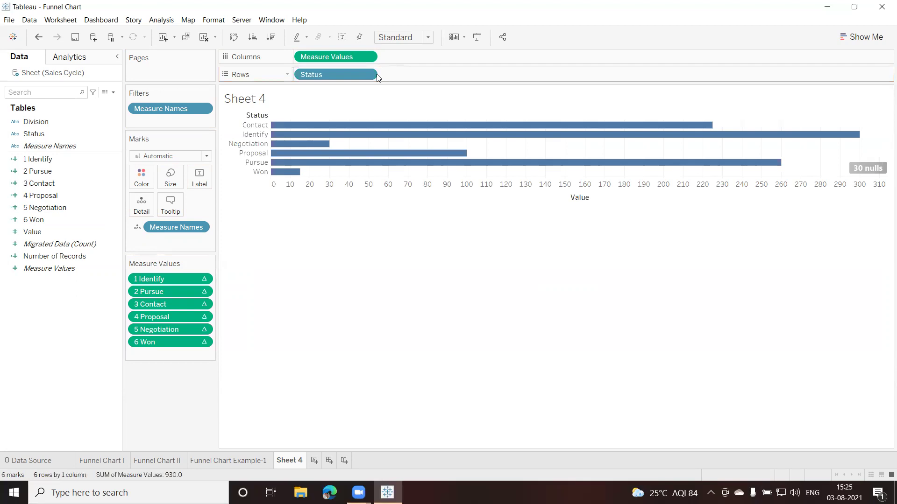
{"action": "left_click", "coordinate": [427, 38]}
{"action": "left_click", "coordinate": [399, 80]}
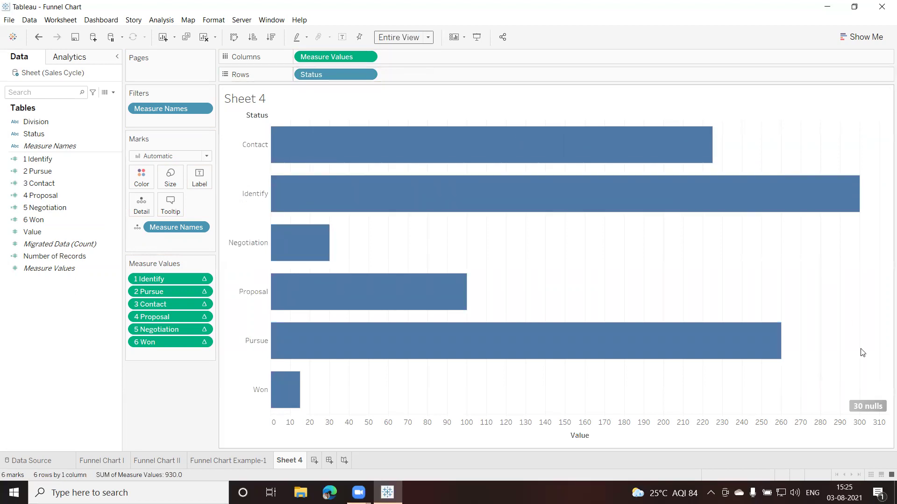
Hide the nulls indicator on the chart
{"action": "right_click", "coordinate": [860, 406]}
{"action": "left_click", "coordinate": [862, 412]}
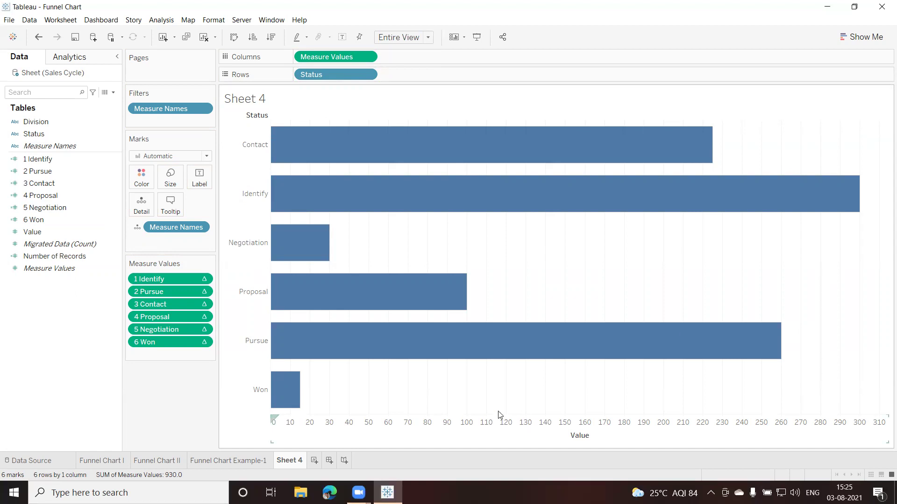
{"action": "left_click", "coordinate": [200, 280]}
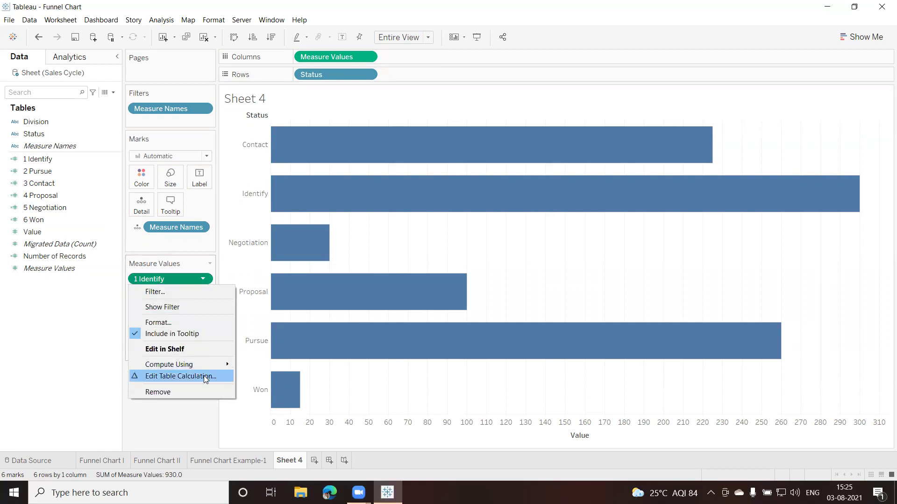
{"action": "mouse_move", "coordinate": [200, 366]}
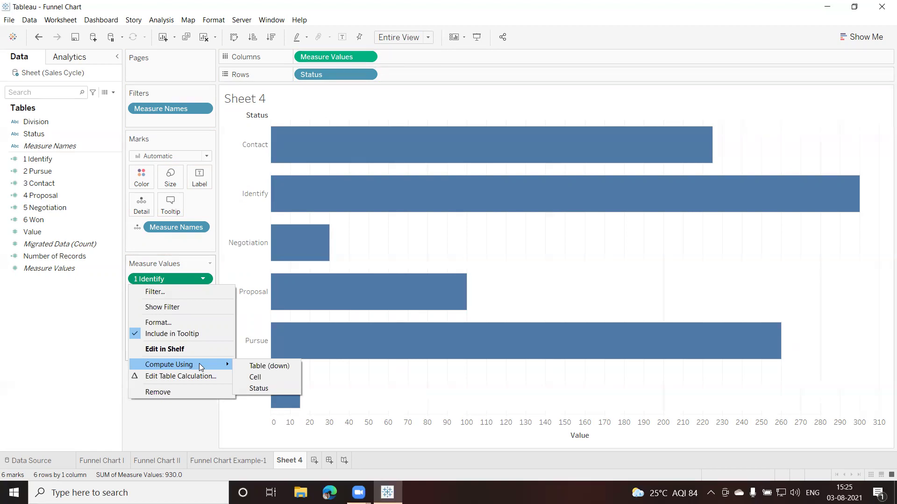
{"action": "left_click", "coordinate": [176, 419]}
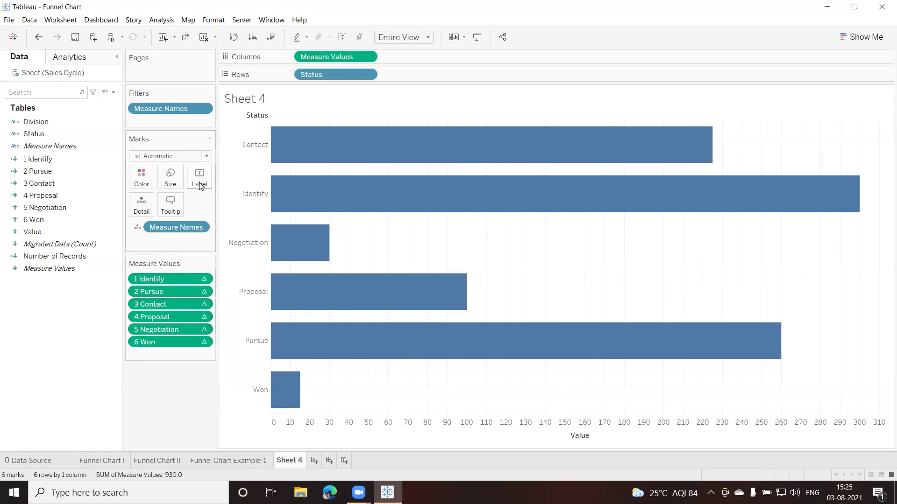
Change the mark type to Area and compute the 1 Identify measure using Table (down)
{"action": "left_click", "coordinate": [206, 156]}
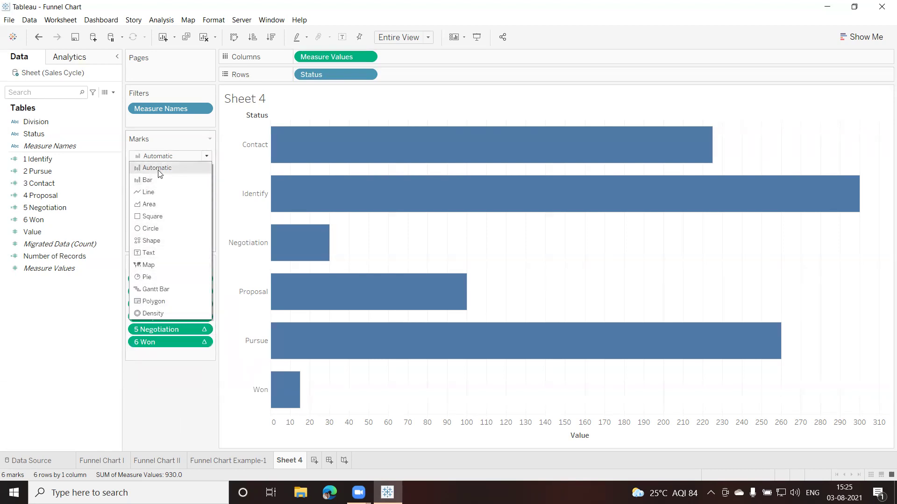
{"action": "left_click", "coordinate": [157, 209]}
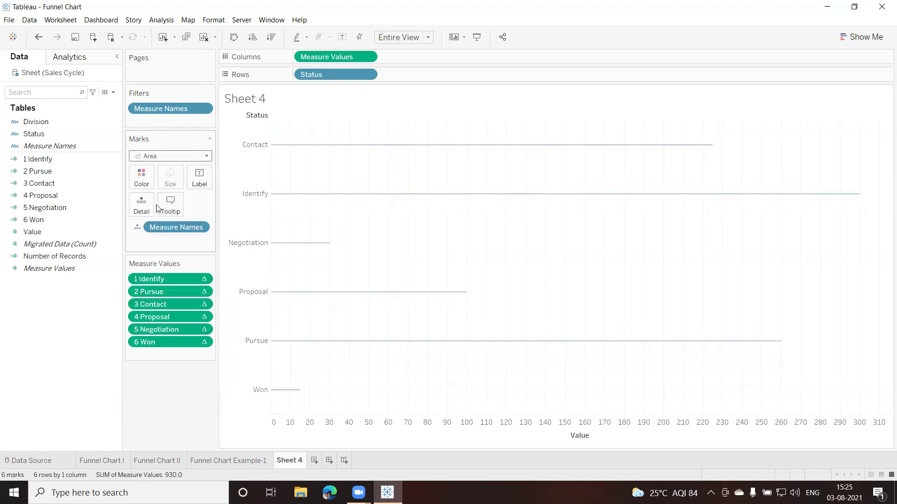
{"action": "left_click", "coordinate": [206, 280]}
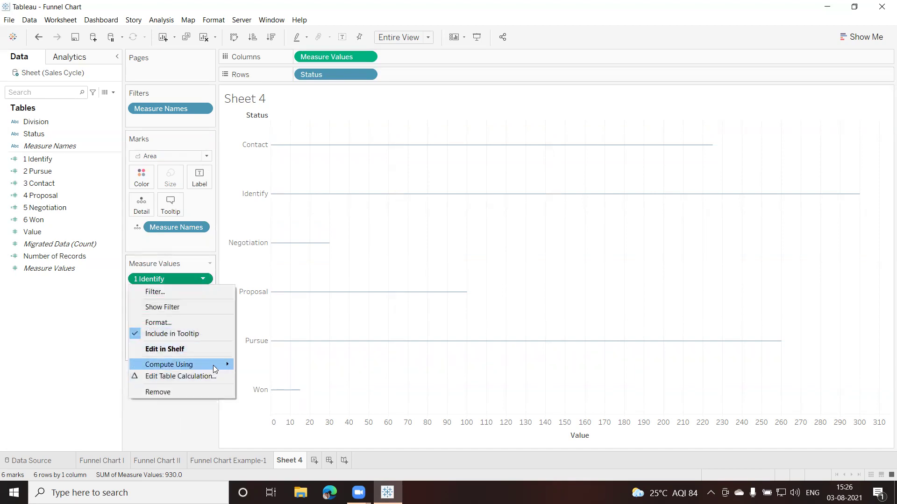
{"action": "left_click", "coordinate": [264, 365]}
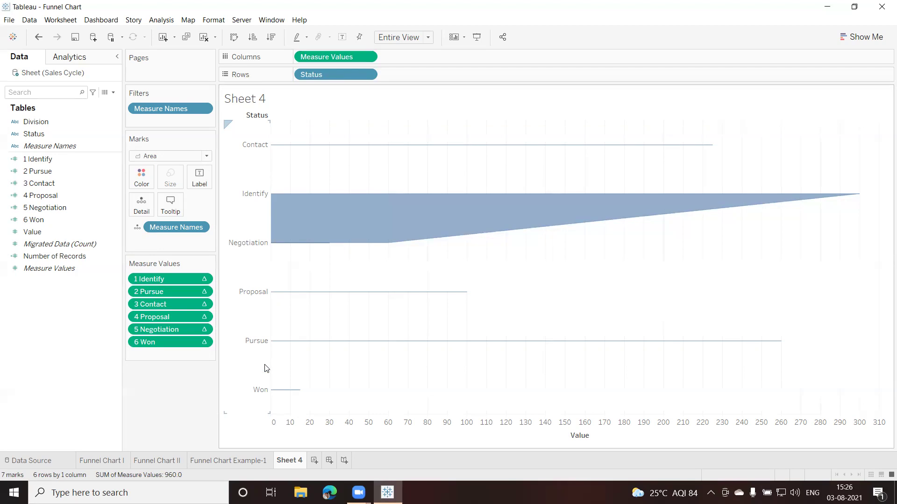
Compute the 2 Pursue and 3 Contact measures using Table (down)
{"action": "left_click", "coordinate": [202, 292]}
{"action": "mouse_move", "coordinate": [214, 378]}
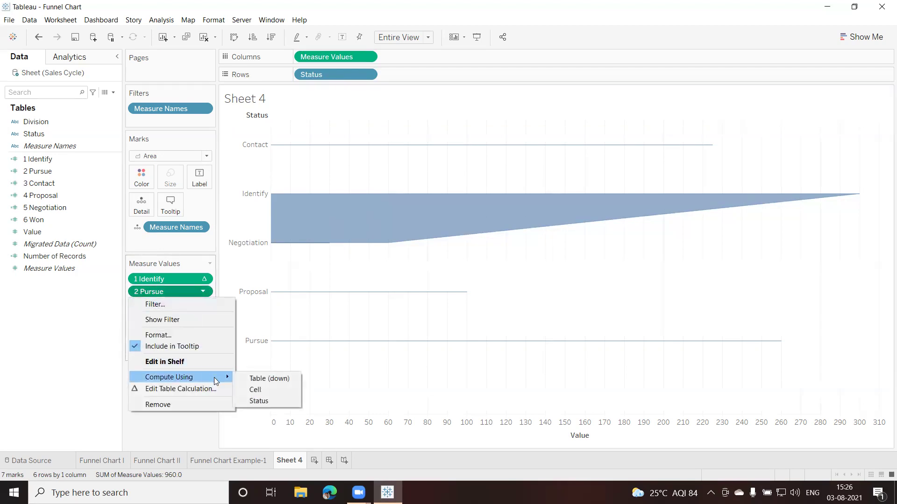
{"action": "left_click", "coordinate": [253, 380]}
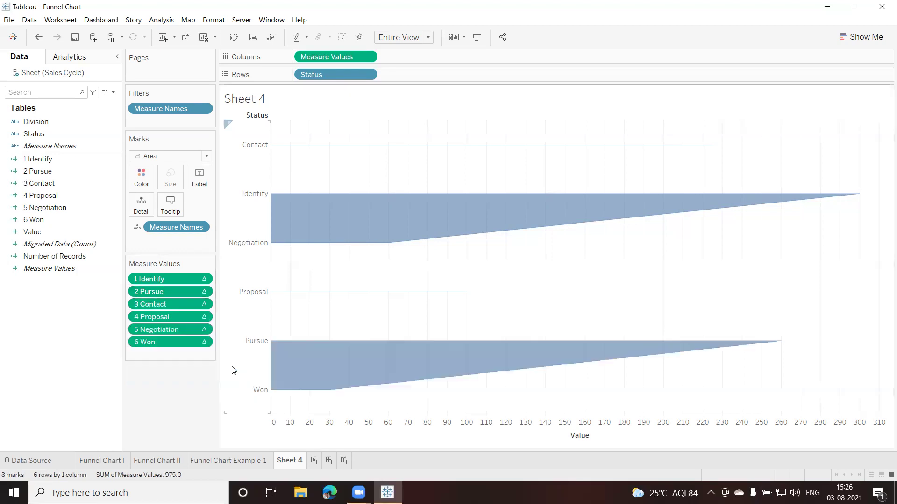
{"action": "left_click", "coordinate": [203, 304]}
{"action": "mouse_move", "coordinate": [216, 390]}
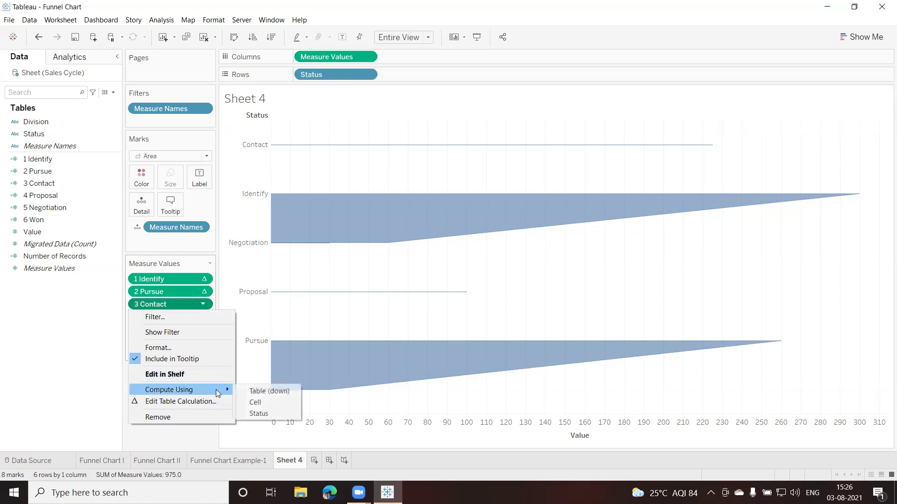
{"action": "left_click", "coordinate": [255, 391]}
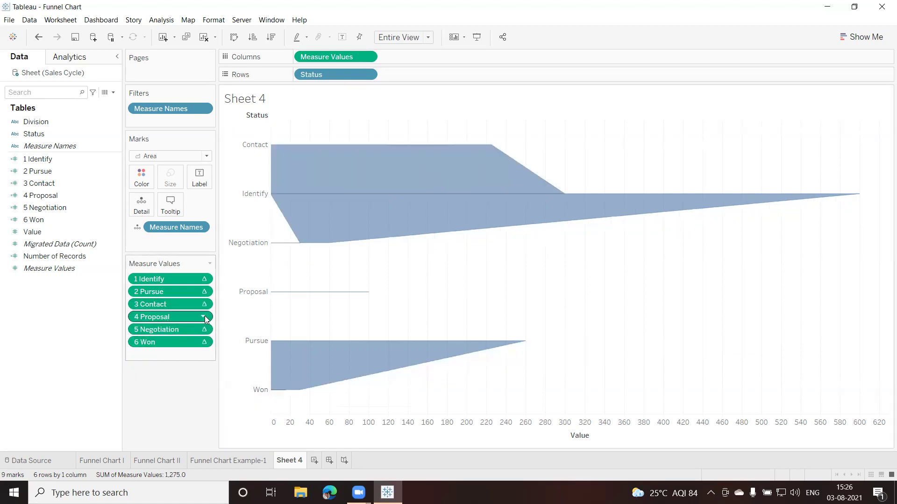
Compute the 4 Proposal, 5 Negotiation and 6 Won measures using Table (down)
{"action": "left_click", "coordinate": [204, 317]}
{"action": "mouse_move", "coordinate": [210, 403]}
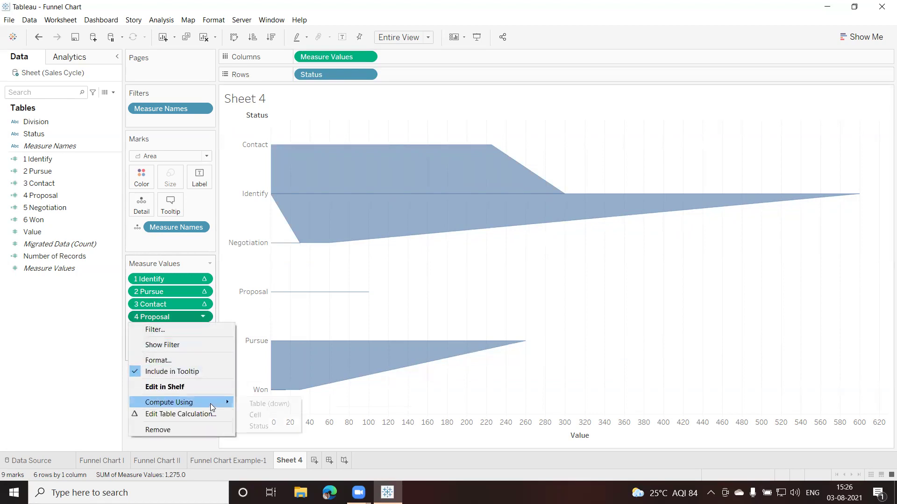
{"action": "left_click", "coordinate": [249, 405]}
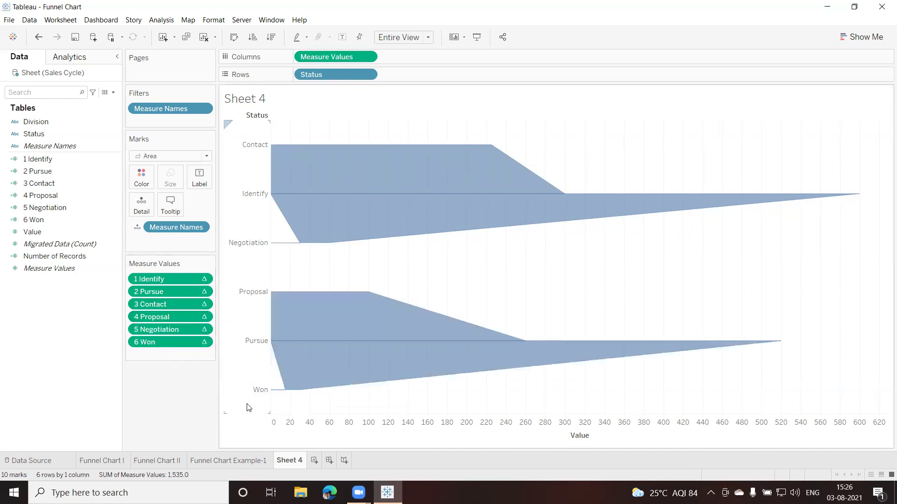
{"action": "left_click", "coordinate": [204, 330]}
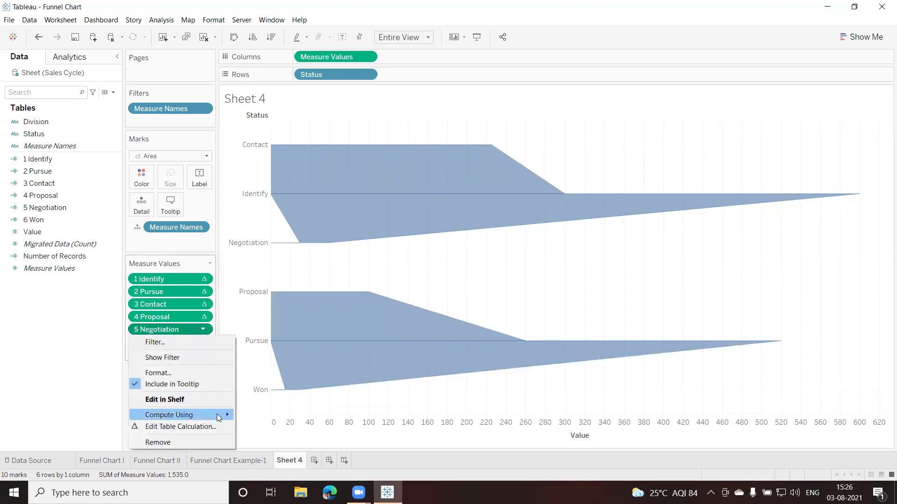
{"action": "mouse_move", "coordinate": [217, 414]}
{"action": "left_click", "coordinate": [253, 417]}
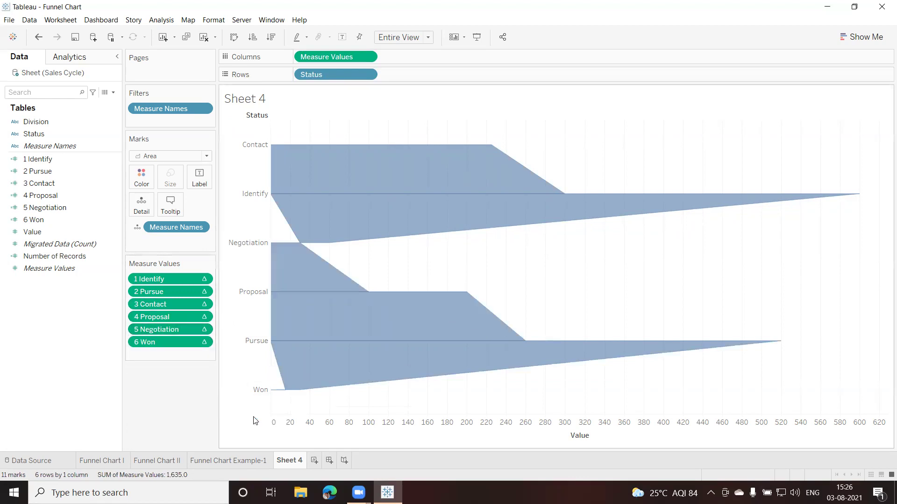
{"action": "left_click", "coordinate": [203, 342]}
{"action": "mouse_move", "coordinate": [216, 428]}
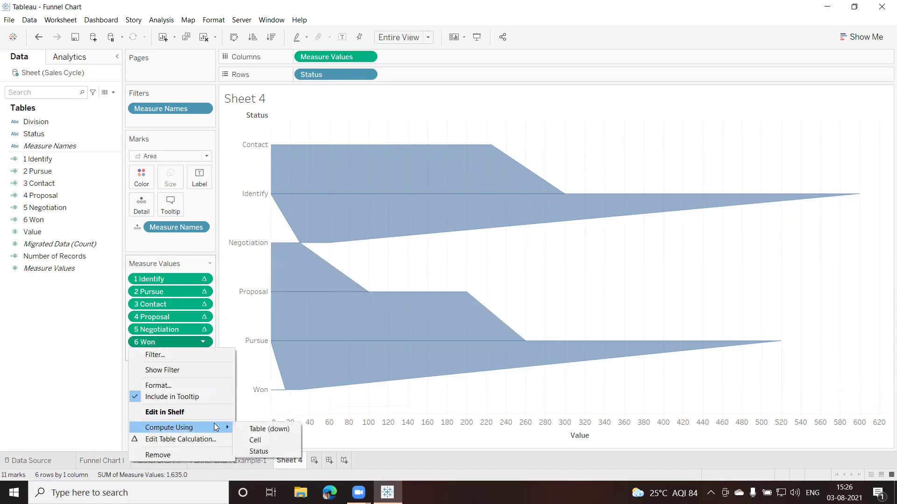
{"action": "left_click", "coordinate": [257, 430]}
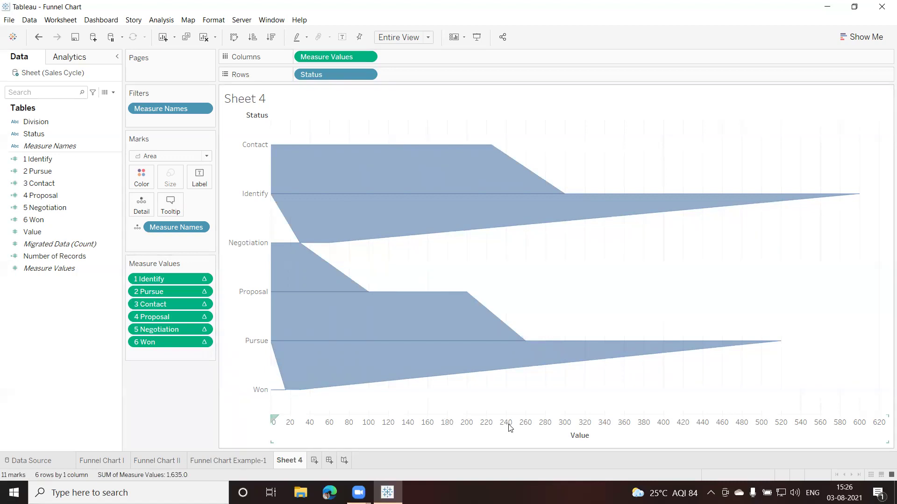
Hide the header of the Value axis
{"action": "right_click", "coordinate": [553, 432]}
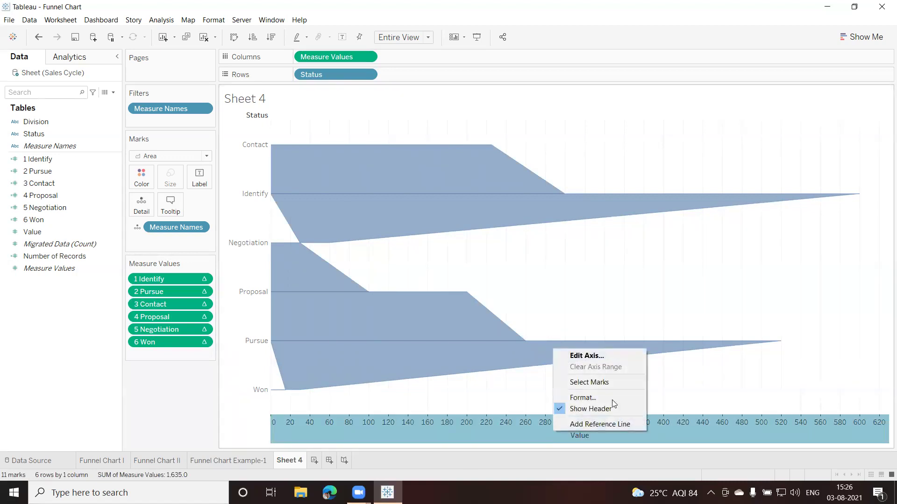
{"action": "left_click", "coordinate": [595, 409]}
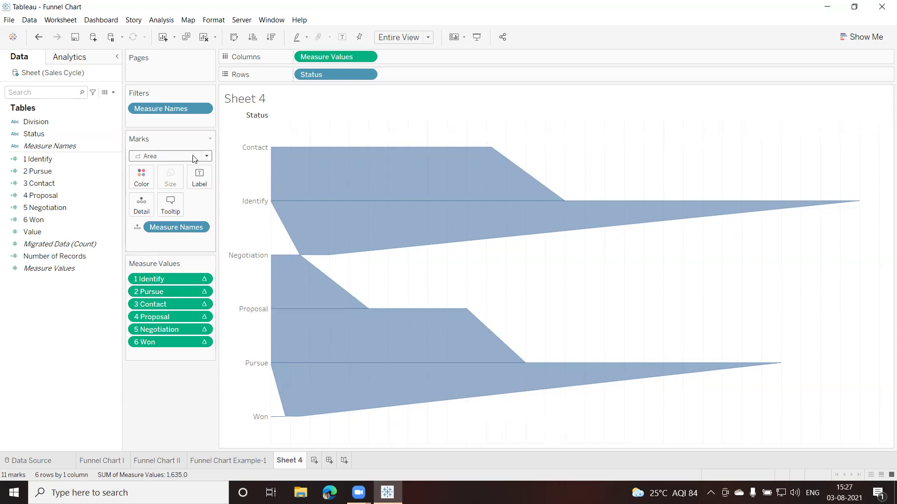
Try the Bar mark type on the chart and return it to Area
{"action": "left_click", "coordinate": [206, 155]}
{"action": "left_click", "coordinate": [159, 179]}
{"action": "left_click", "coordinate": [206, 156]}
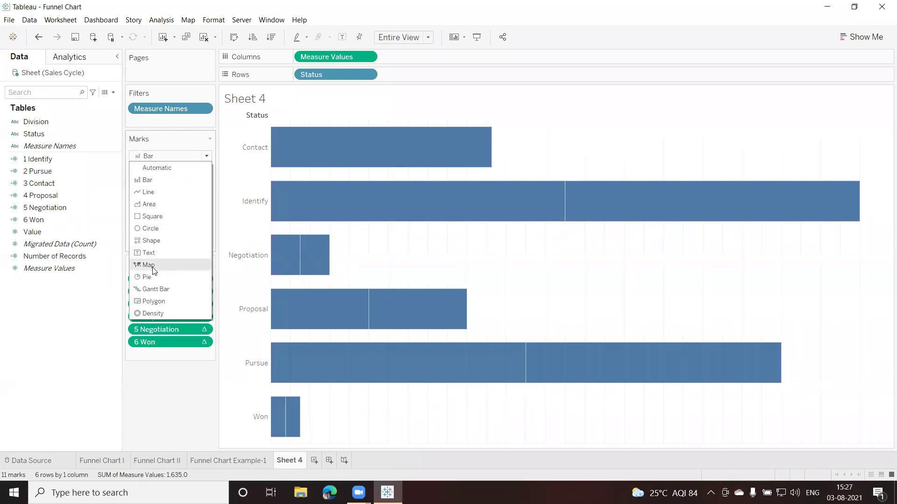
{"action": "left_click", "coordinate": [153, 205]}
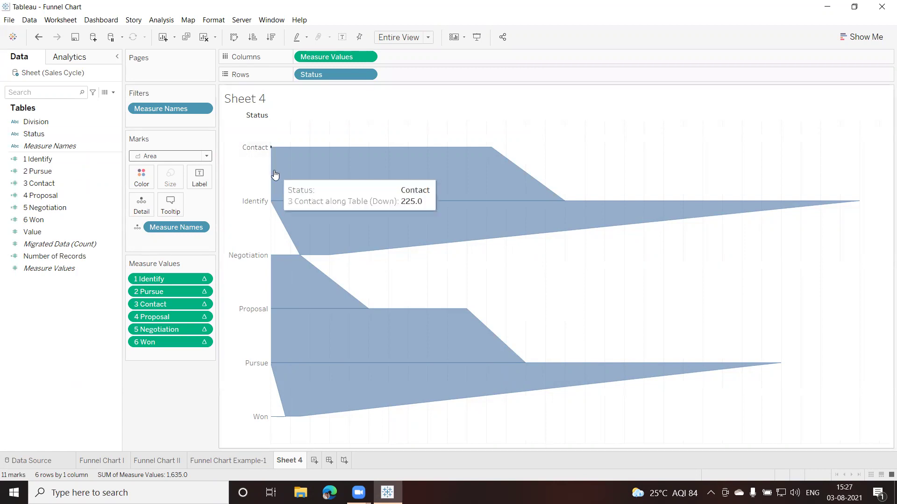
Try turning Stack Marks off for the area chart and set it back to Automatic
{"action": "left_click", "coordinate": [162, 20]}
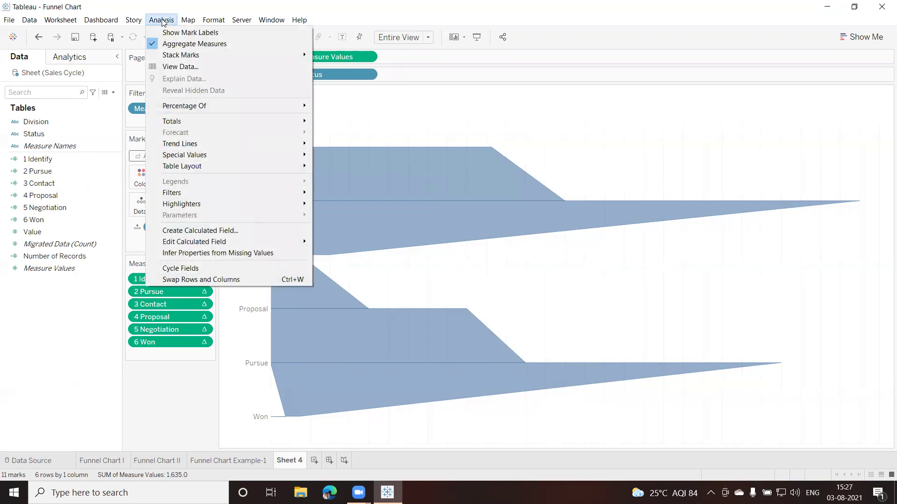
{"action": "mouse_move", "coordinate": [204, 56]}
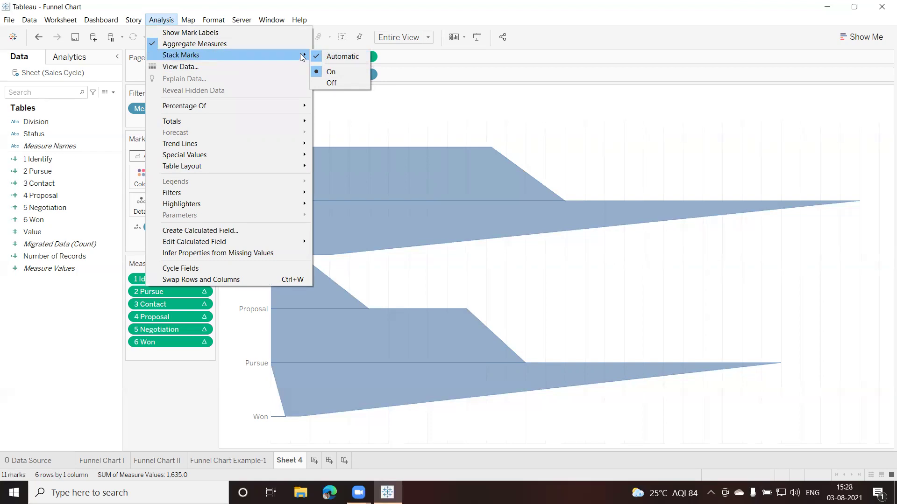
{"action": "left_click", "coordinate": [335, 84]}
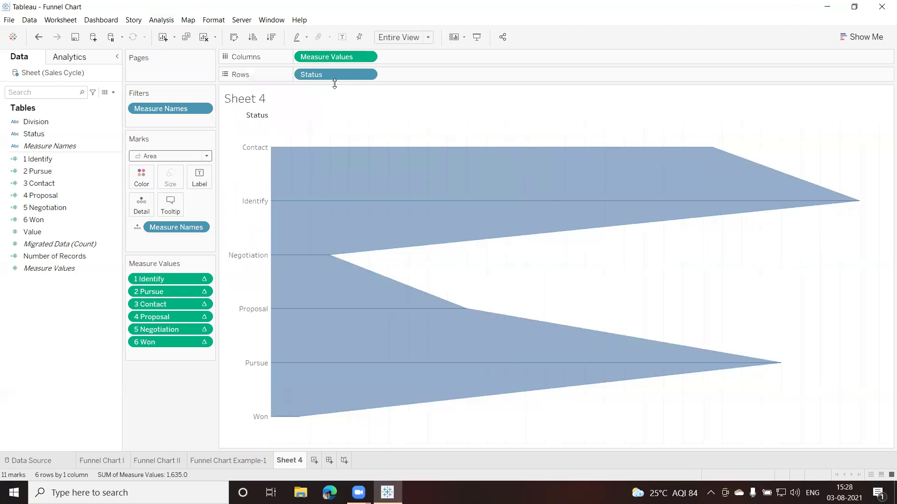
{"action": "left_click", "coordinate": [168, 21]}
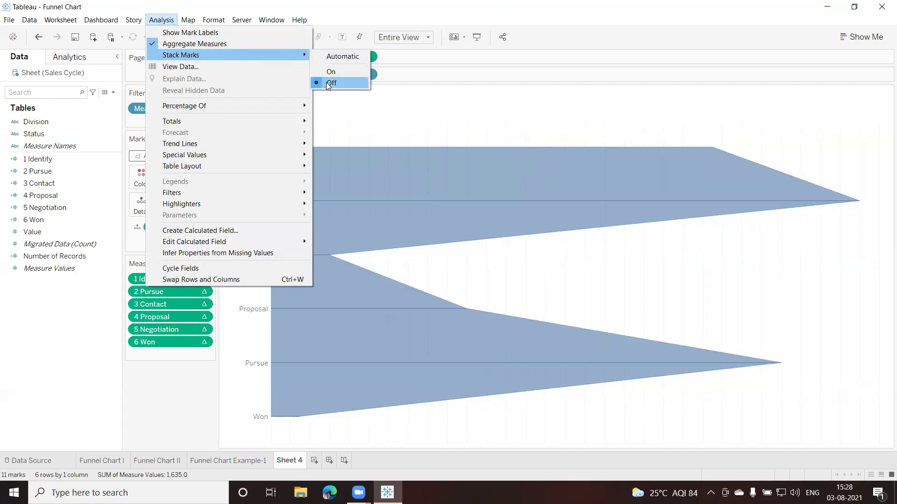
{"action": "left_click", "coordinate": [338, 56]}
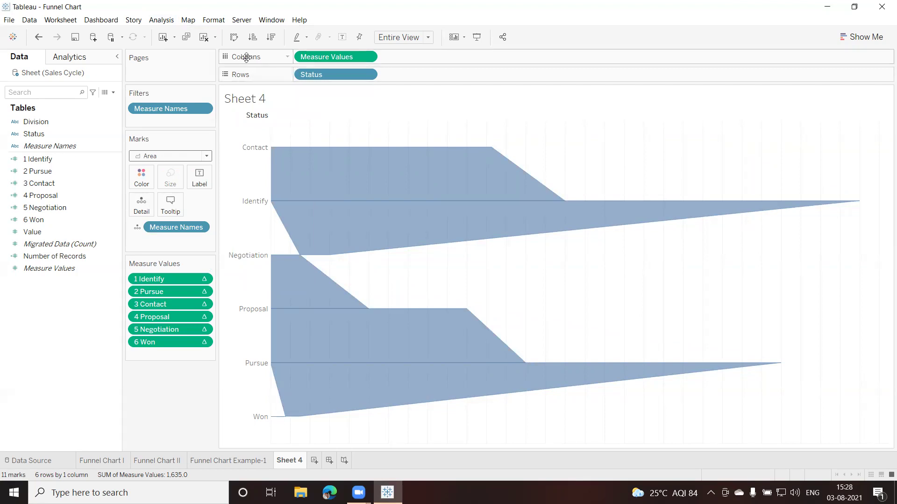
Turn Stack Marks off for the area chart and colour the areas by Status
{"action": "left_click", "coordinate": [166, 23]}
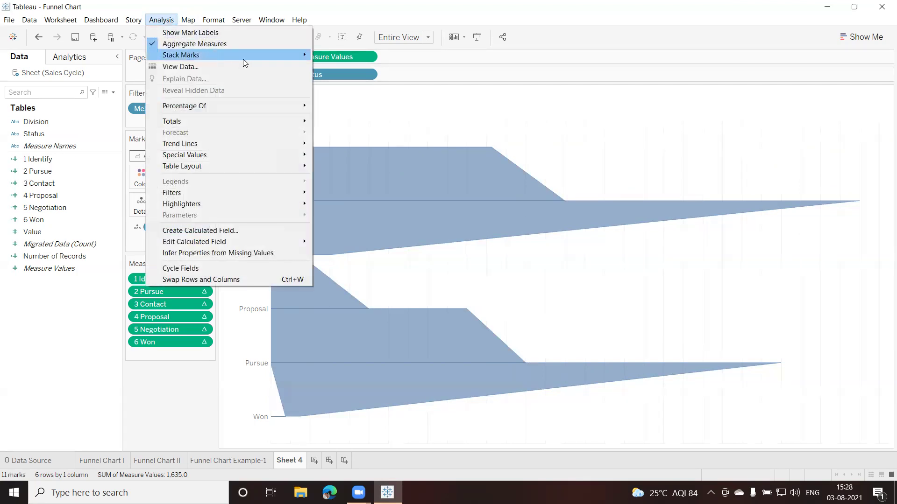
{"action": "mouse_move", "coordinate": [245, 56]}
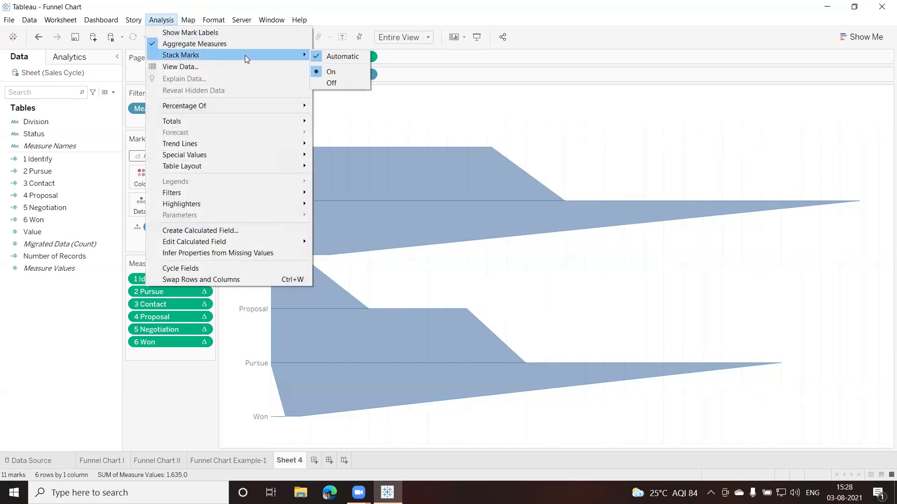
{"action": "left_click", "coordinate": [330, 83]}
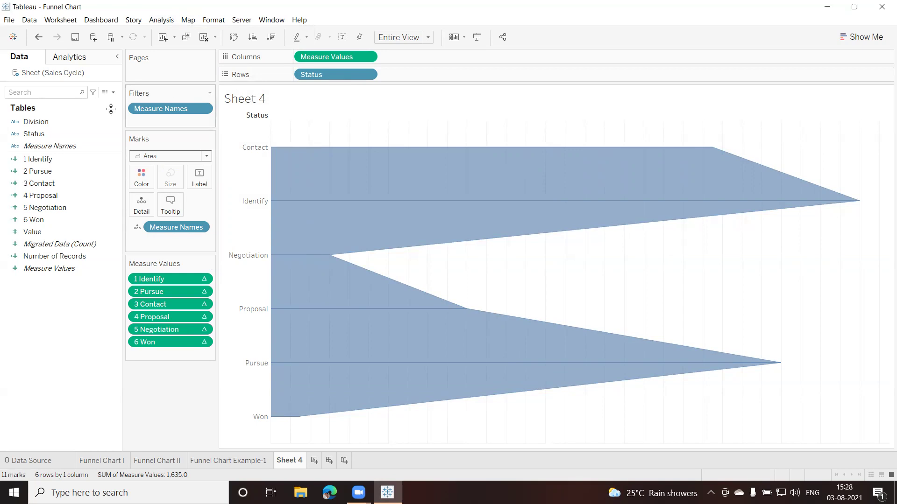
{"action": "left_click_drag", "start_coordinate": [47, 134], "coordinate": [147, 180]}
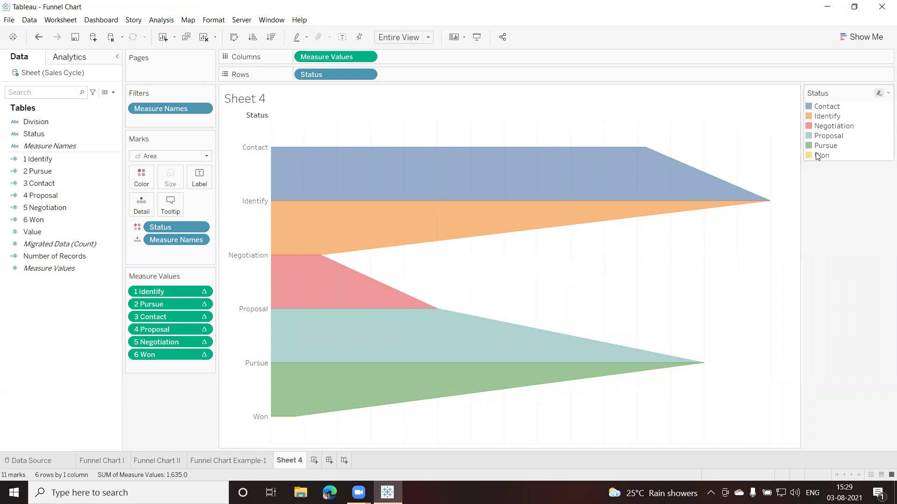
Reorder the Status legend to Identify, Pursue, Contact, Proposal, Negotiation, Won
{"action": "left_click", "coordinate": [826, 116]}
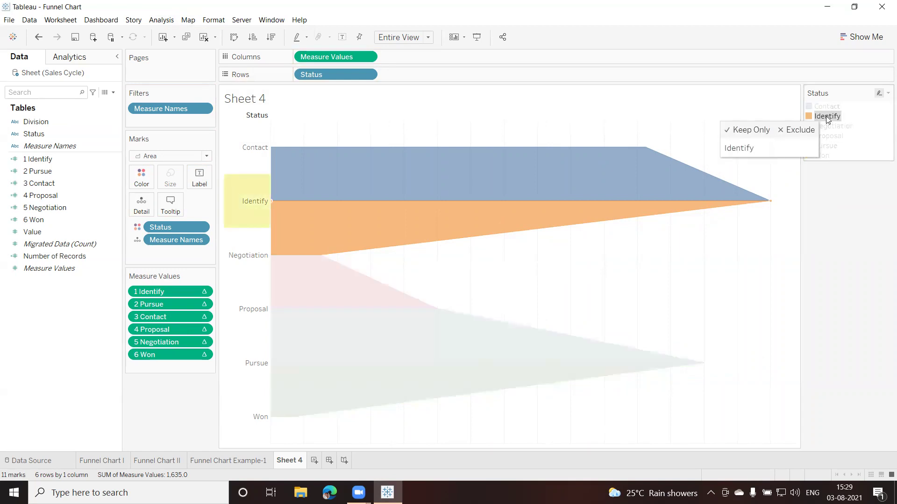
{"action": "left_click_drag", "start_coordinate": [826, 116], "coordinate": [827, 107]}
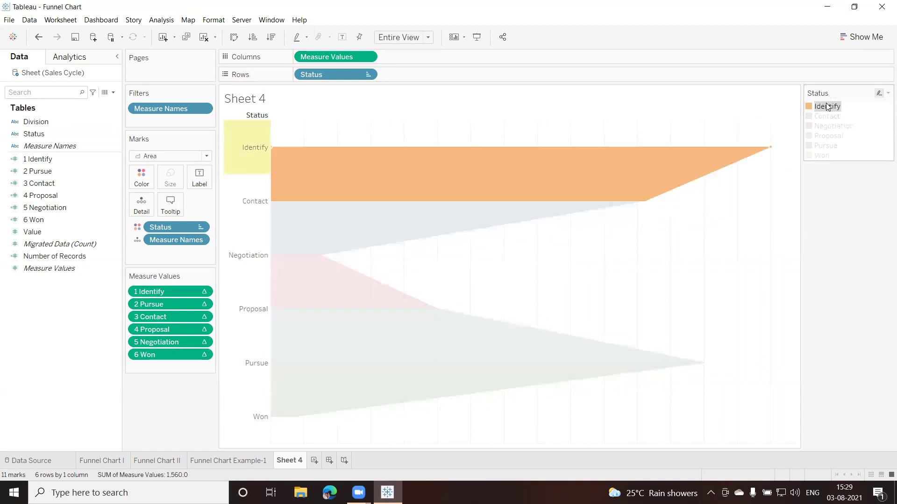
{"action": "left_click", "coordinate": [836, 190]}
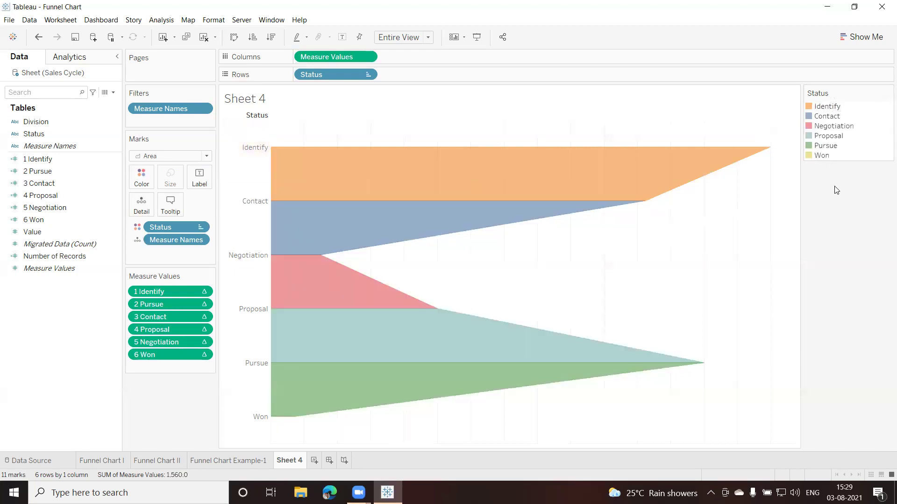
{"action": "left_click", "coordinate": [827, 147]}
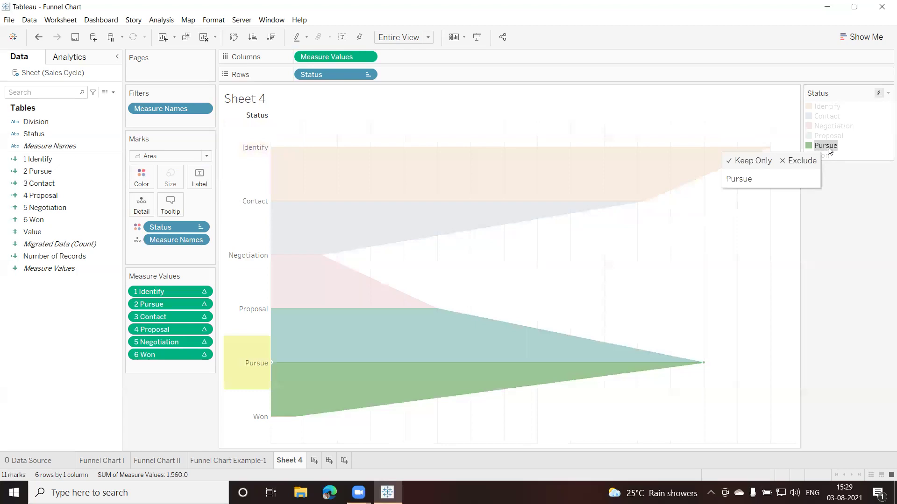
{"action": "left_click_drag", "start_coordinate": [821, 147], "coordinate": [823, 116]}
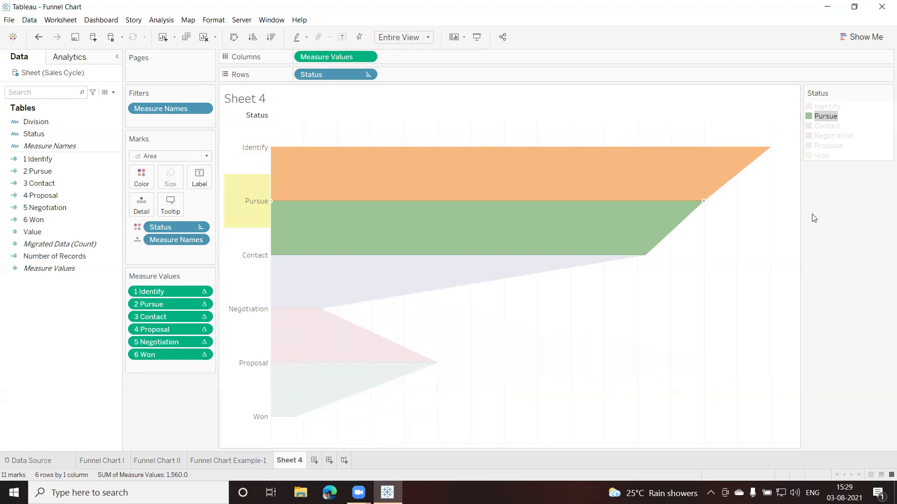
{"action": "key", "text": "Escape"}
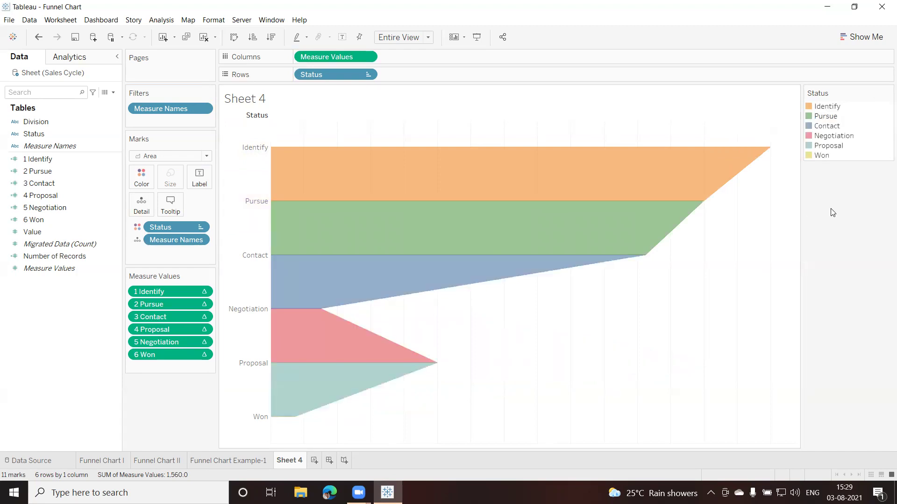
{"action": "left_click", "coordinate": [823, 146]}
{"action": "left_click_drag", "start_coordinate": [823, 149], "coordinate": [822, 129]}
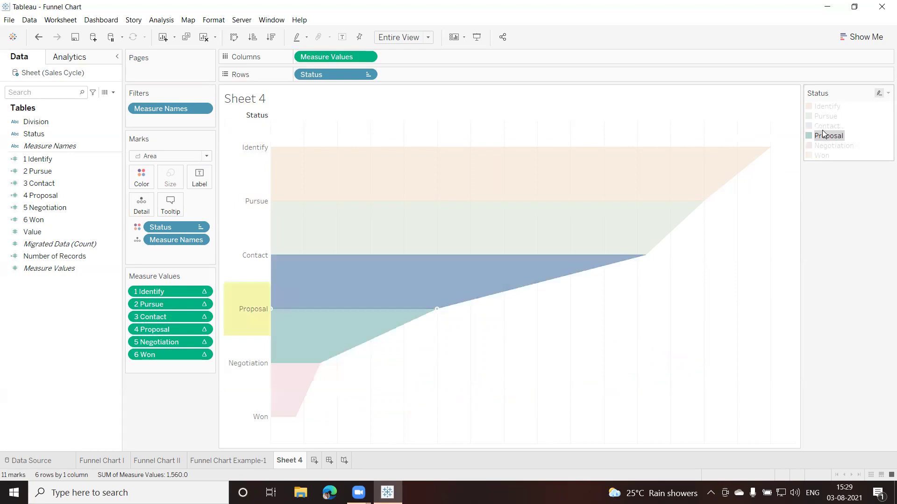
{"action": "left_click", "coordinate": [831, 197]}
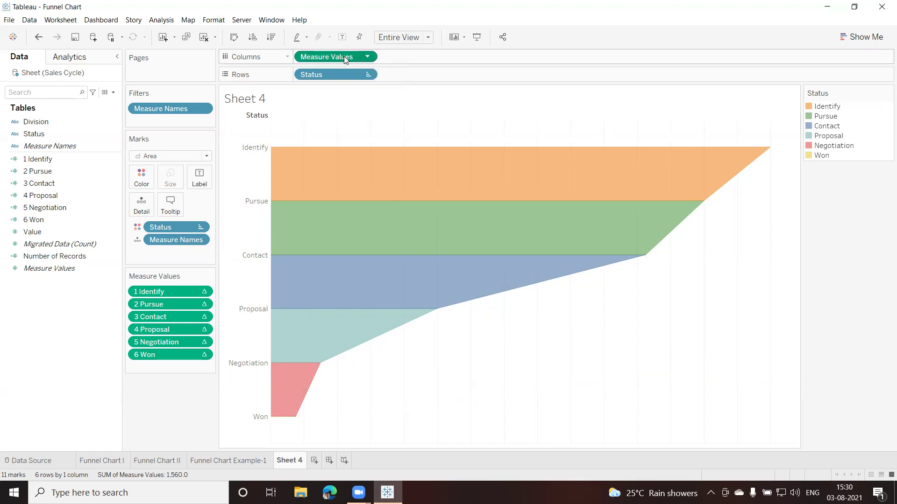
Place a second copy of Measure Values on Columns and reverse the scale of the first Value axis
{"action": "left_click_drag", "start_coordinate": [345, 59], "coordinate": [447, 57]}
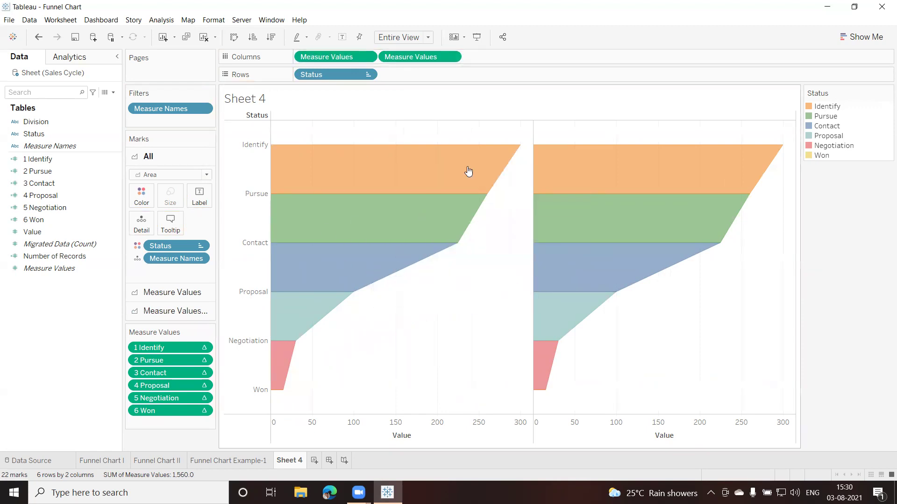
{"action": "right_click", "coordinate": [422, 316]}
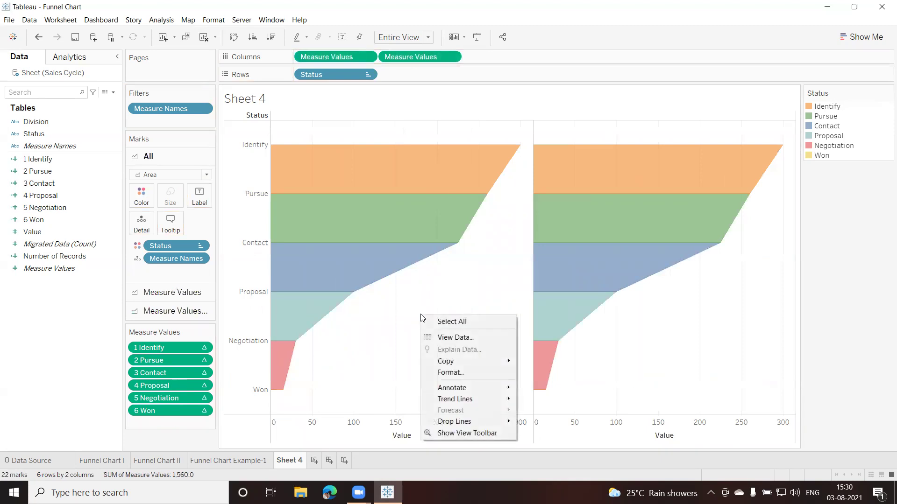
{"action": "left_click", "coordinate": [376, 421]}
{"action": "right_click", "coordinate": [377, 421]}
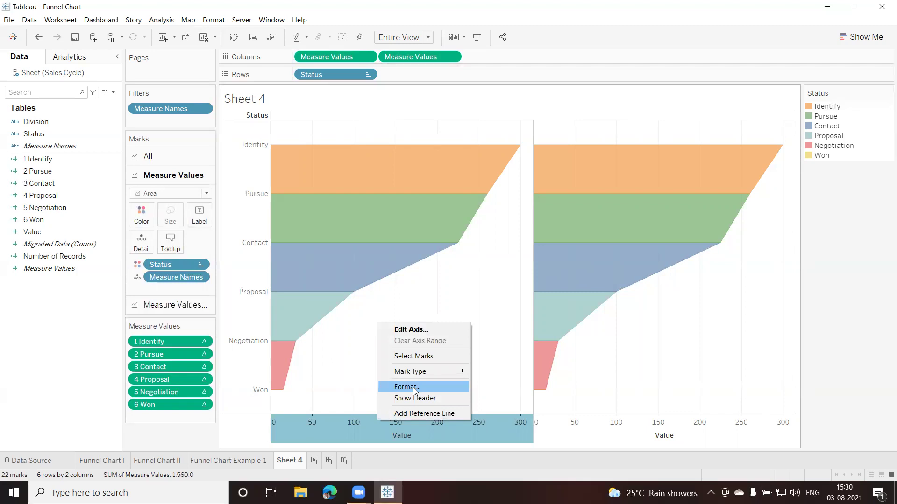
{"action": "left_click", "coordinate": [413, 330]}
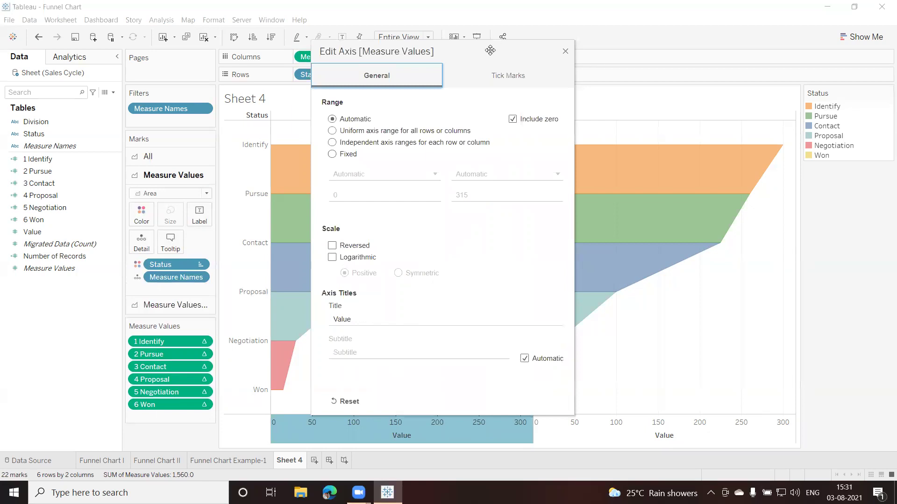
{"action": "left_click_drag", "start_coordinate": [487, 50], "coordinate": [591, 123]}
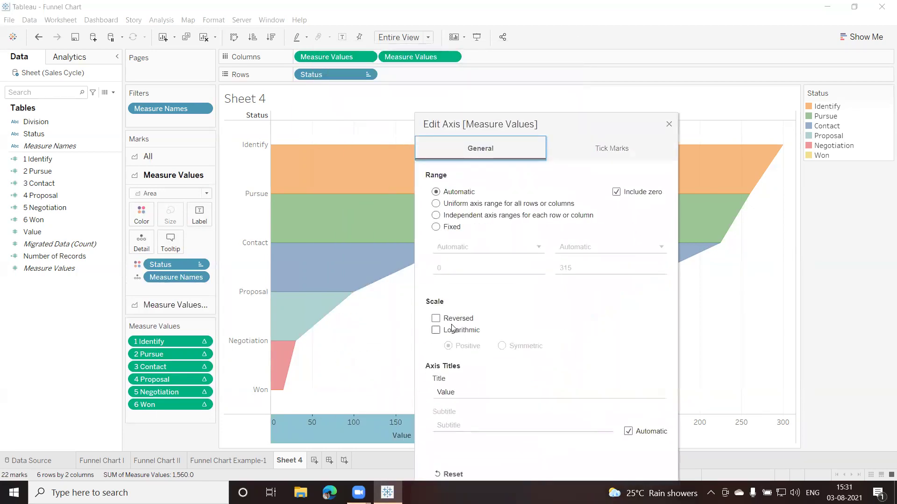
{"action": "left_click", "coordinate": [436, 319]}
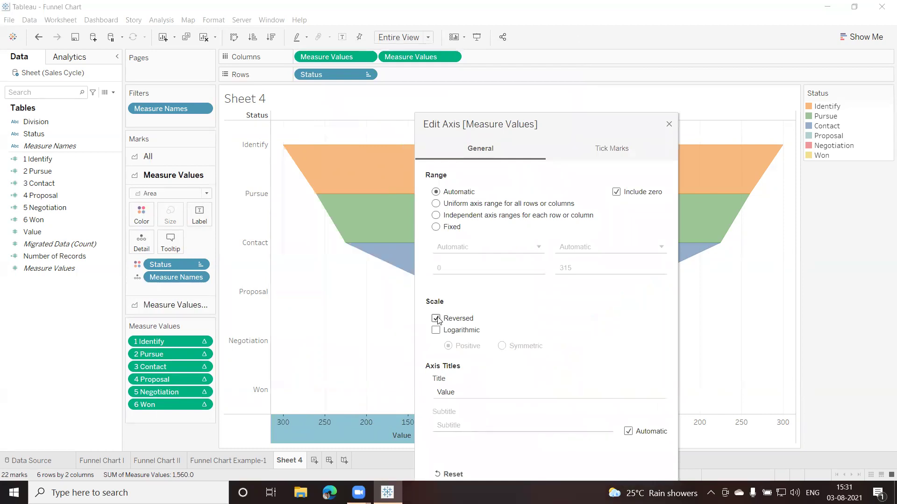
{"action": "left_click", "coordinate": [668, 125]}
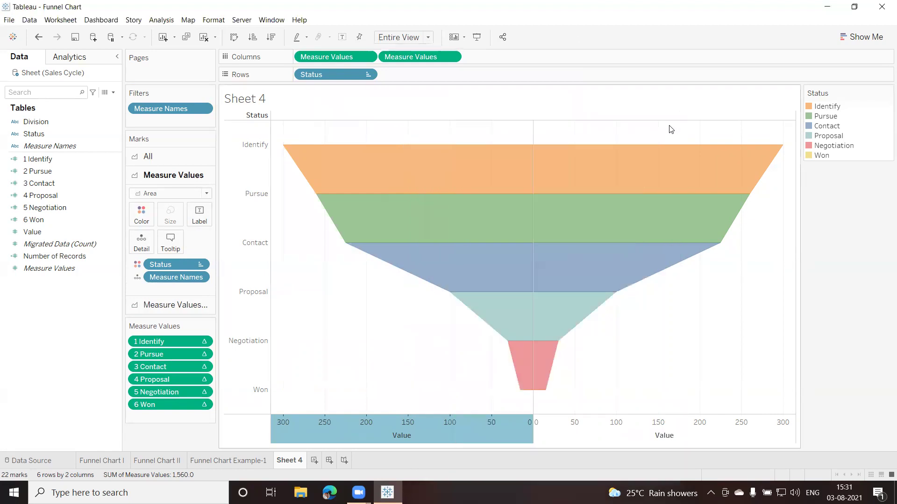
Hide the headers of the Value axes and of the Status rows
{"action": "left_click", "coordinate": [597, 413]}
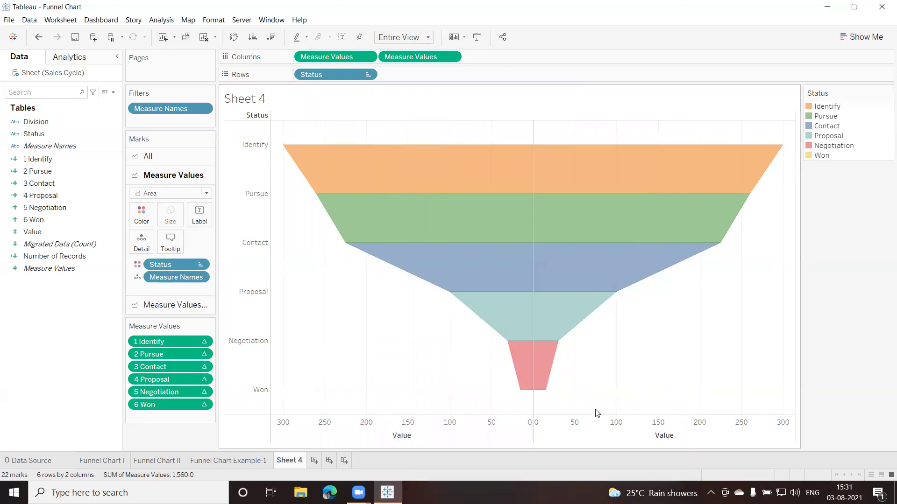
{"action": "right_click", "coordinate": [573, 434]}
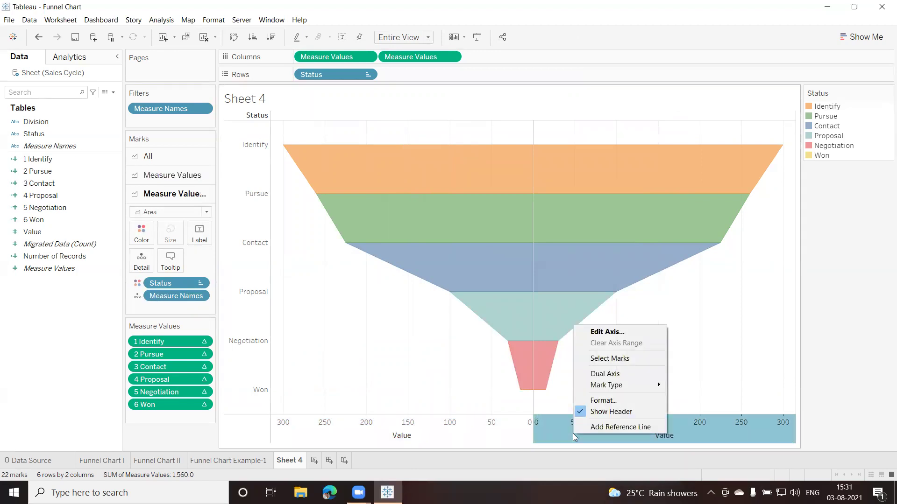
{"action": "left_click", "coordinate": [601, 412]}
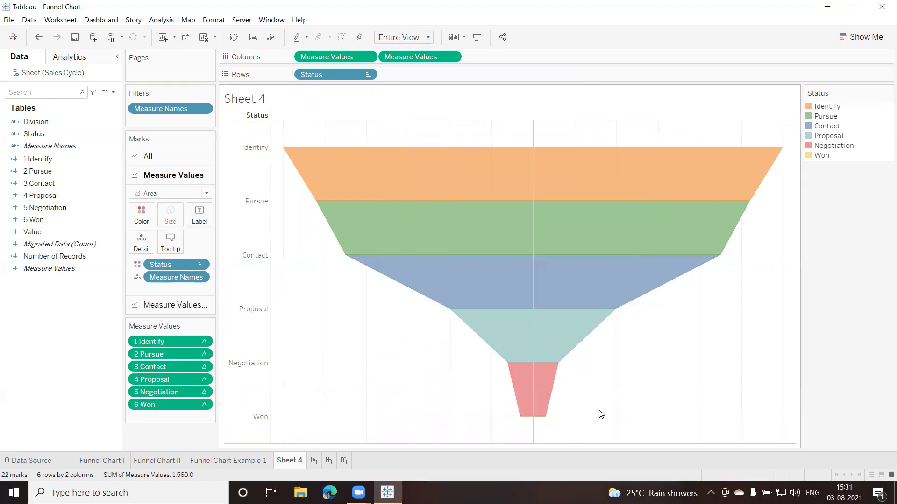
{"action": "right_click", "coordinate": [238, 281]}
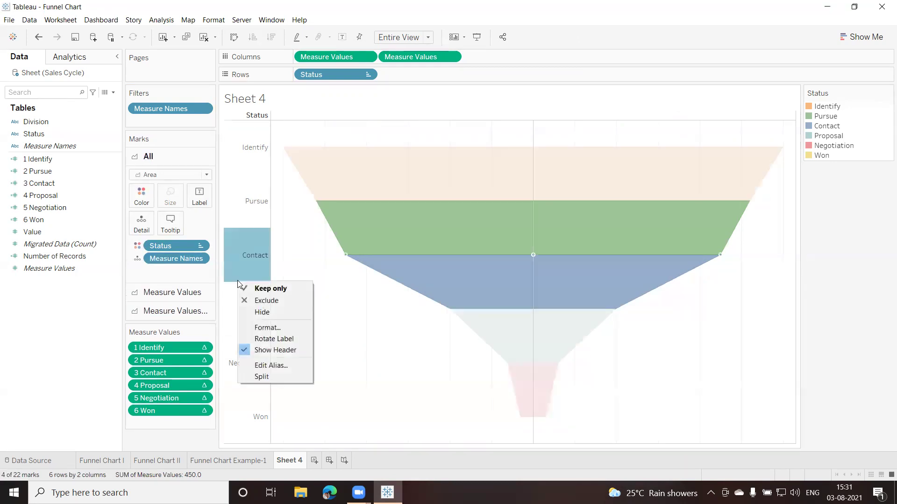
{"action": "left_click", "coordinate": [267, 350]}
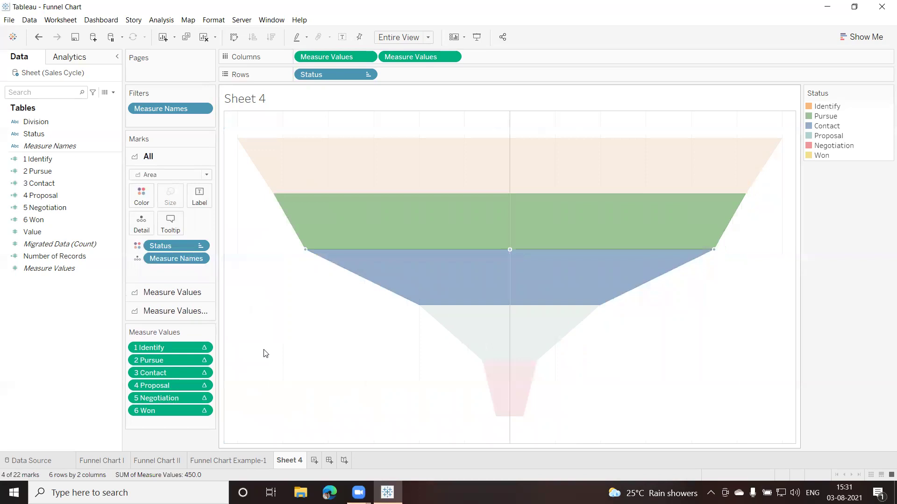
{"action": "left_click", "coordinate": [319, 395]}
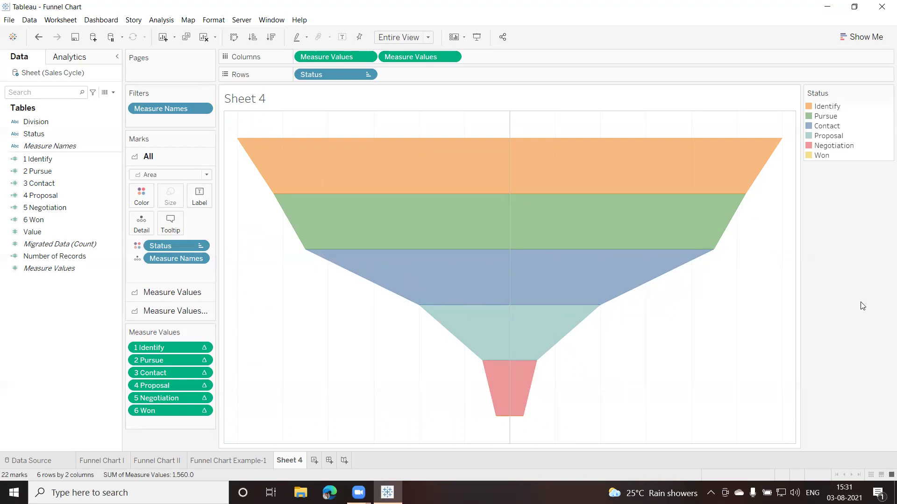
Add Division as a filter with all its values selected and show its filter control beside the chart
{"action": "mouse_move", "coordinate": [296, 207]}
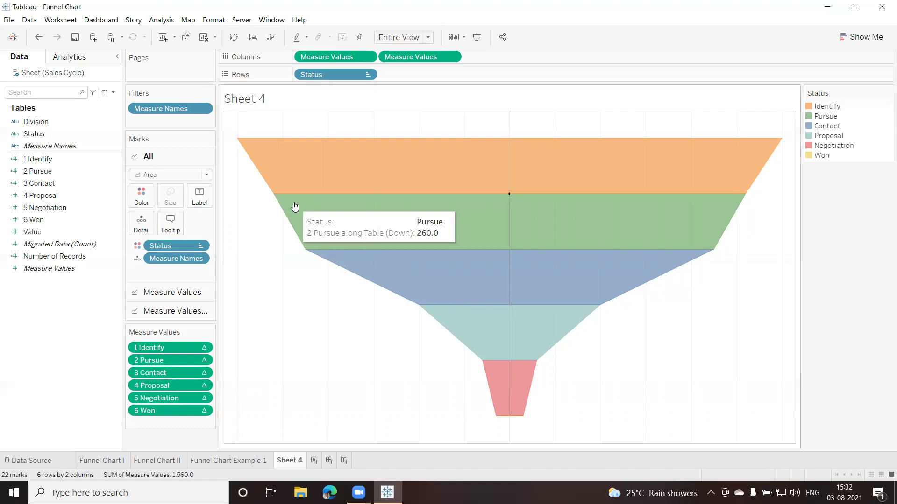
{"action": "left_click", "coordinate": [37, 124]}
{"action": "left_click_drag", "start_coordinate": [38, 124], "coordinate": [149, 122]}
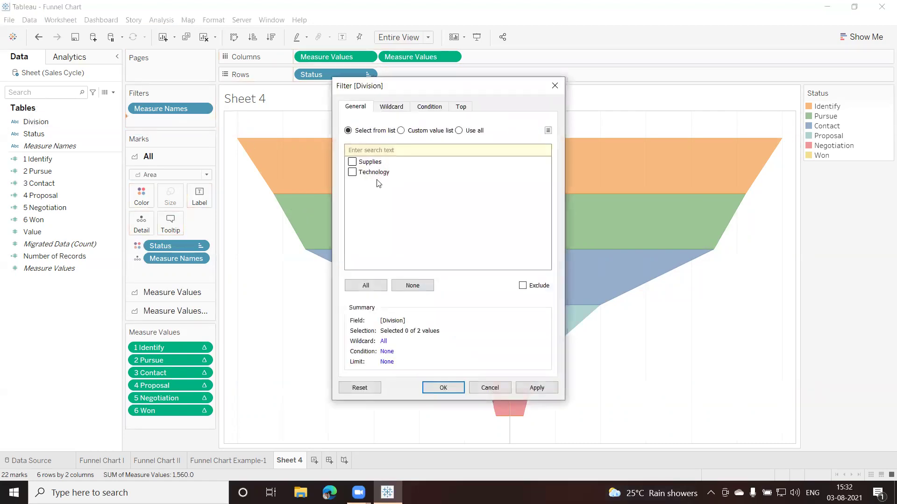
{"action": "left_click", "coordinate": [366, 284]}
{"action": "left_click", "coordinate": [441, 388]}
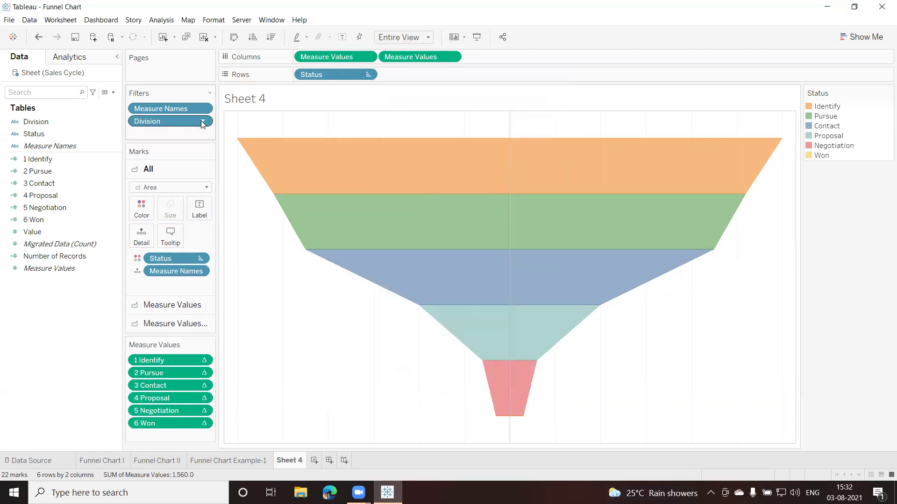
{"action": "left_click", "coordinate": [200, 120]}
{"action": "left_click", "coordinate": [168, 147]}
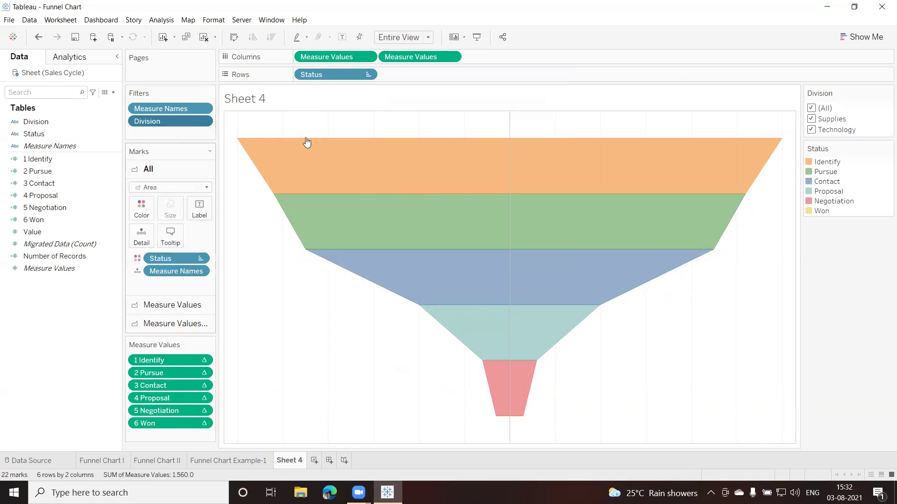
Change the Division filter control to Single Value (list), try Technology and Supplies, and set it to (All)
{"action": "left_click", "coordinate": [887, 93]}
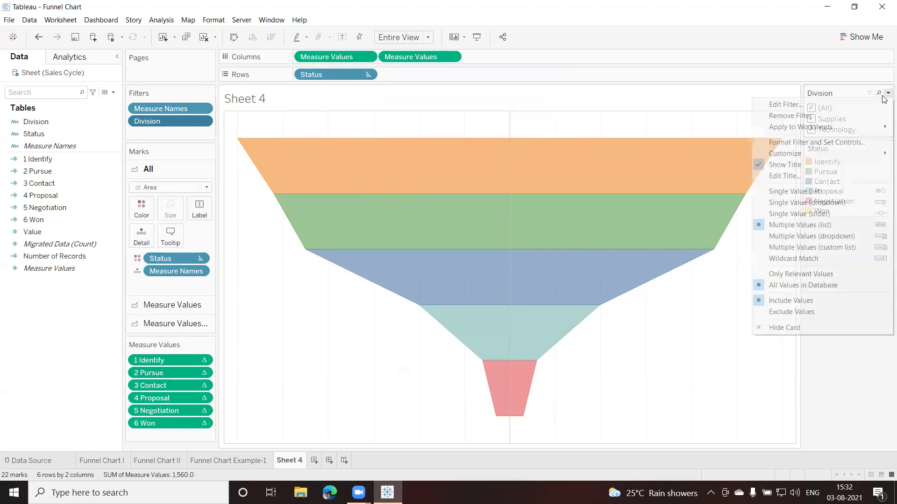
{"action": "left_click", "coordinate": [808, 192]}
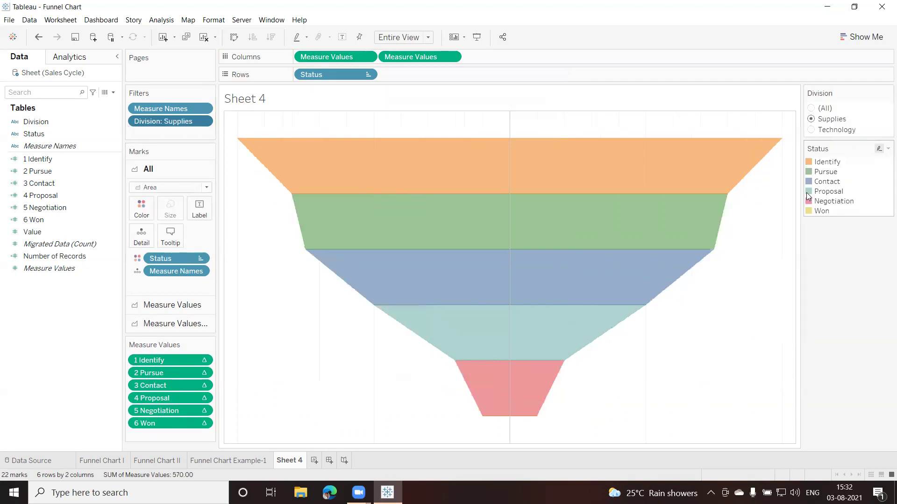
{"action": "left_click", "coordinate": [813, 130]}
{"action": "left_click", "coordinate": [812, 119]}
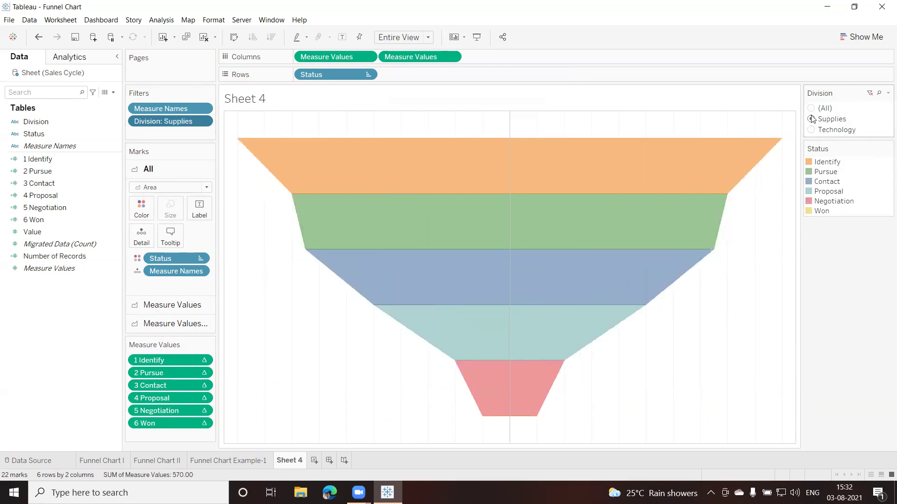
{"action": "left_click", "coordinate": [811, 108]}
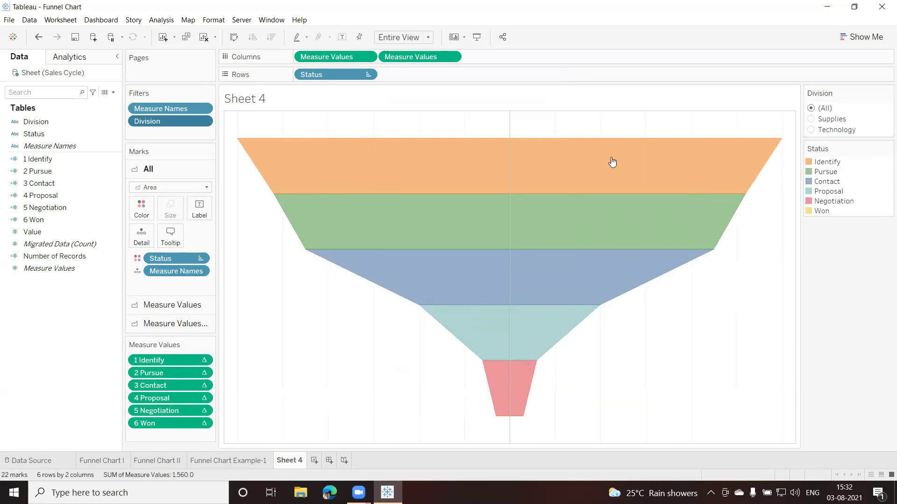
Format the lines of the whole sheet, setting Zero Lines to None
{"action": "right_click", "coordinate": [293, 350]}
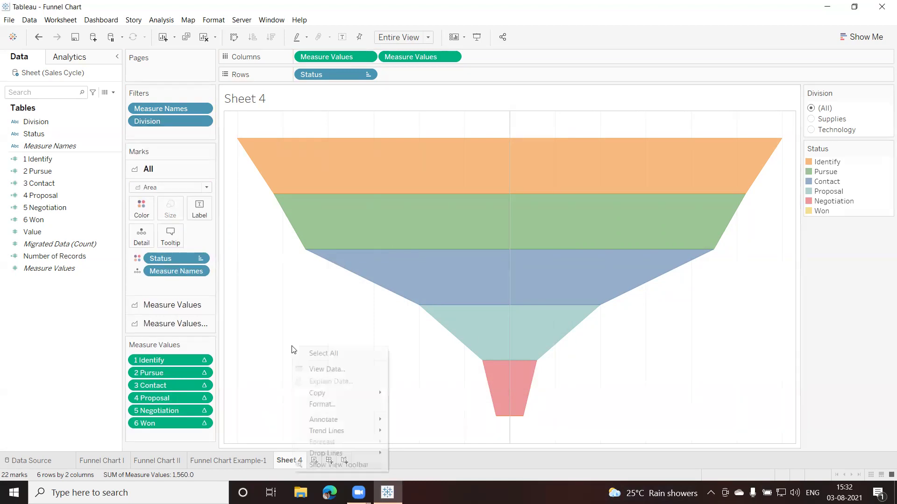
{"action": "left_click", "coordinate": [331, 407]}
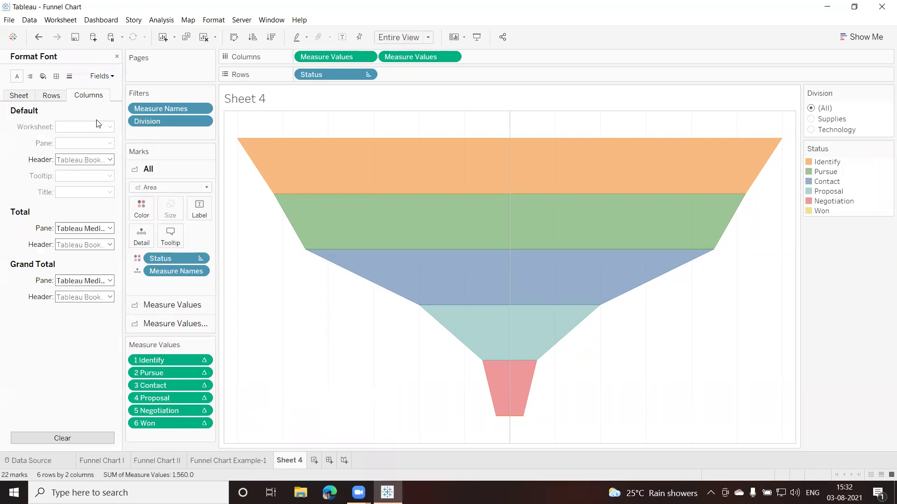
{"action": "left_click", "coordinate": [69, 76]}
{"action": "left_click", "coordinate": [19, 96]}
{"action": "left_click", "coordinate": [109, 143]}
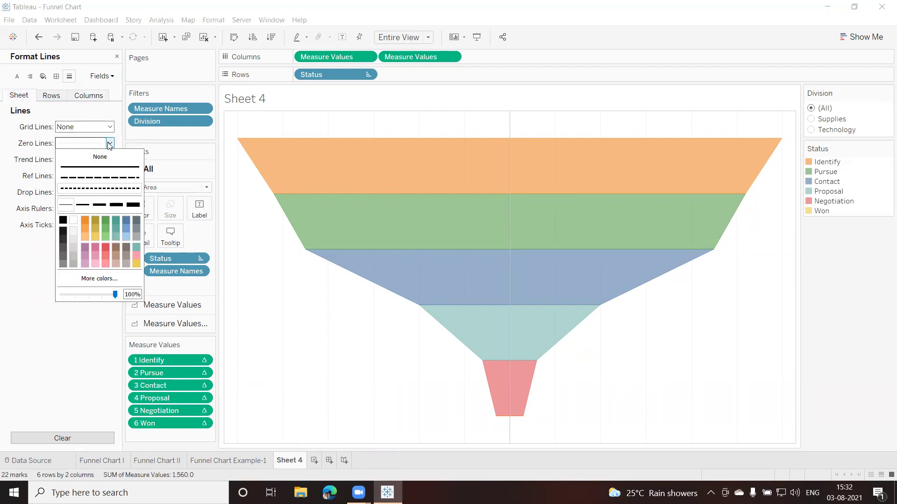
{"action": "left_click", "coordinate": [99, 157]}
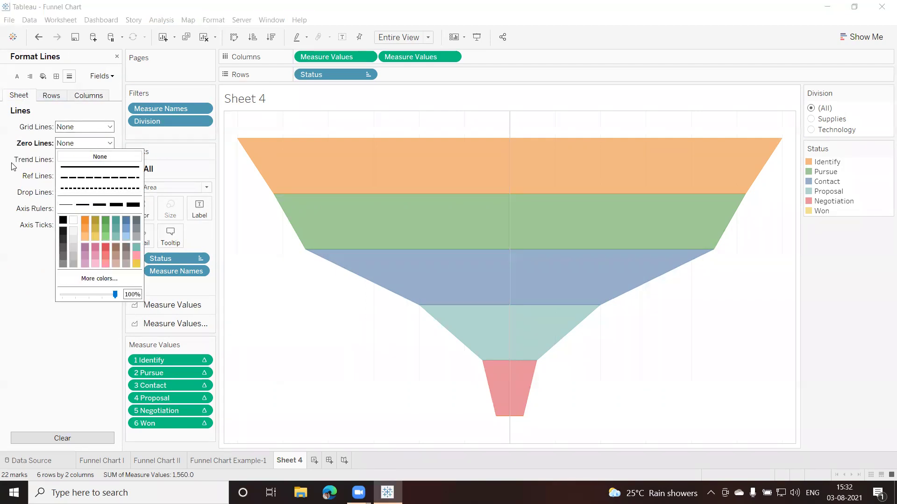
Set the sheet's Trend Lines, Ref Lines, Drop Lines and Axis Ticks to None
{"action": "left_click", "coordinate": [65, 160]}
{"action": "left_click", "coordinate": [99, 173]}
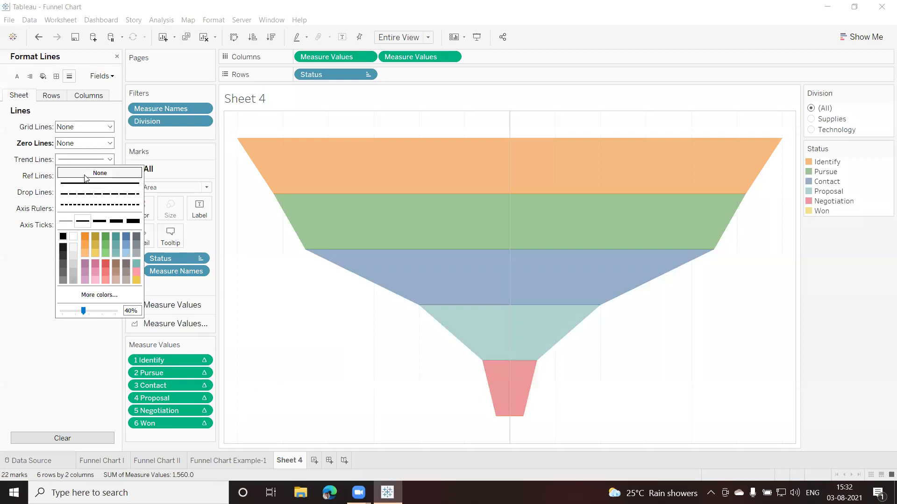
{"action": "left_click", "coordinate": [100, 176]}
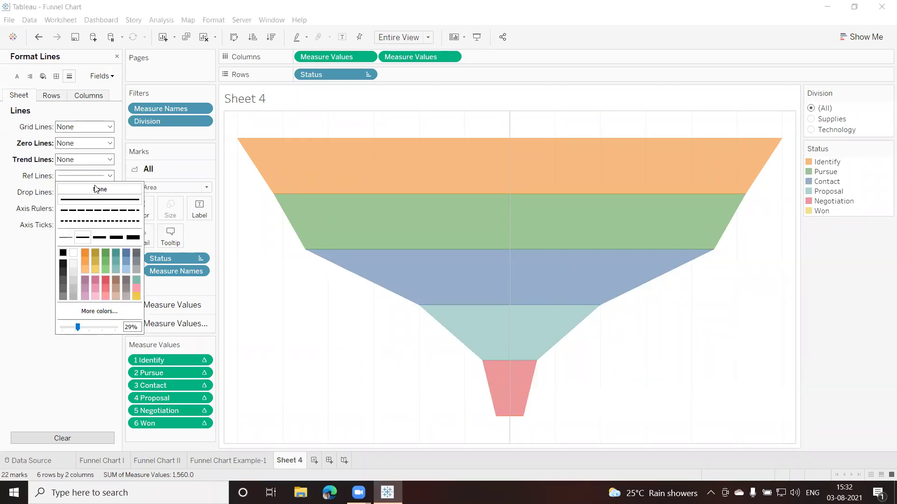
{"action": "left_click", "coordinate": [95, 191]}
{"action": "left_click", "coordinate": [10, 200]}
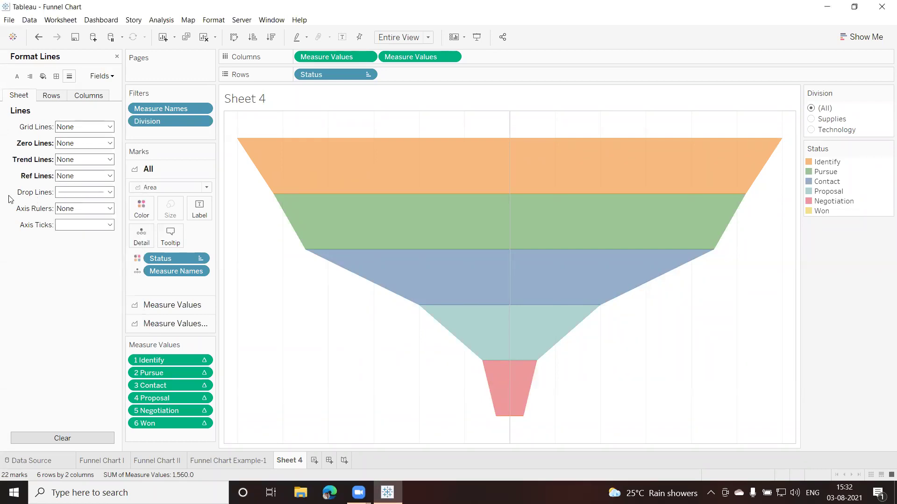
{"action": "left_click", "coordinate": [111, 192]}
{"action": "left_click", "coordinate": [99, 204]}
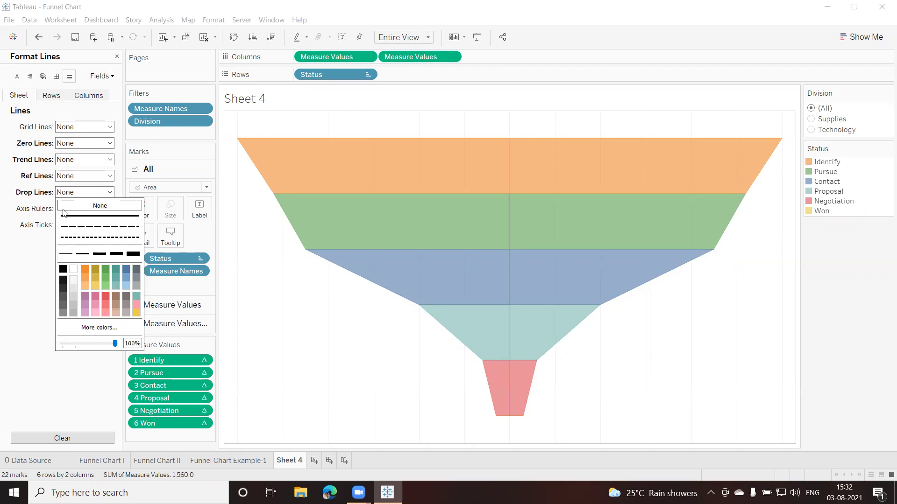
{"action": "left_click", "coordinate": [34, 214]}
{"action": "left_click", "coordinate": [86, 225]}
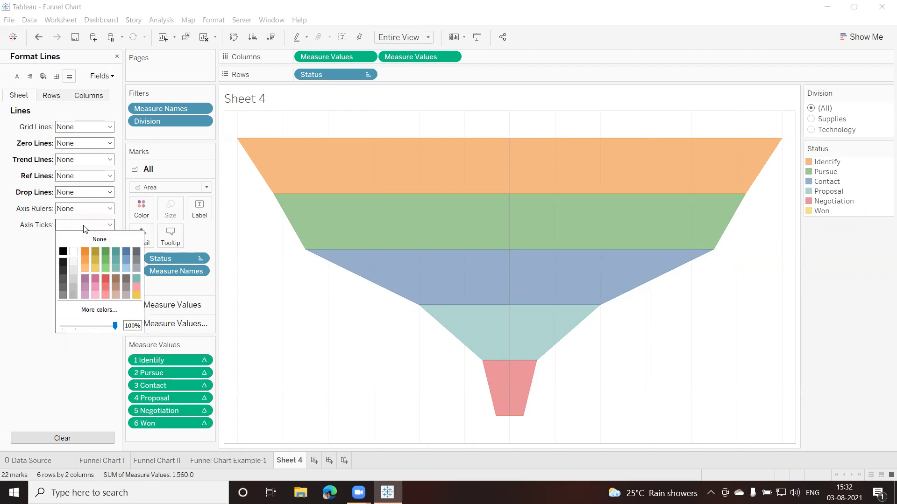
{"action": "left_click", "coordinate": [80, 240]}
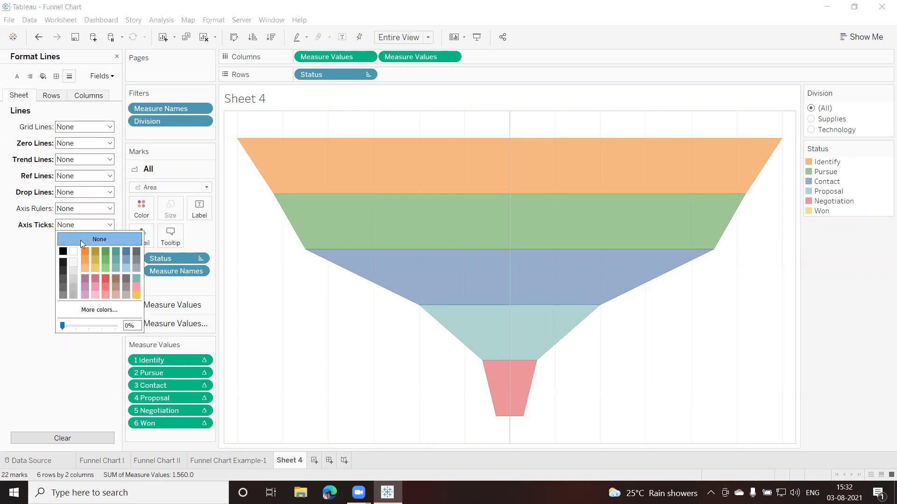
Set the Grid Lines of the columns to None and close the line formatting
{"action": "left_click", "coordinate": [51, 96]}
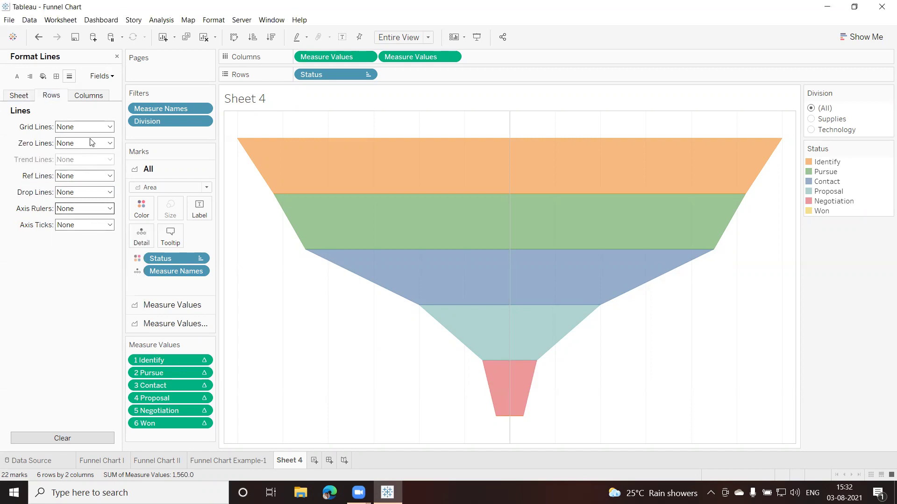
{"action": "left_click", "coordinate": [87, 96]}
{"action": "left_click", "coordinate": [91, 127]}
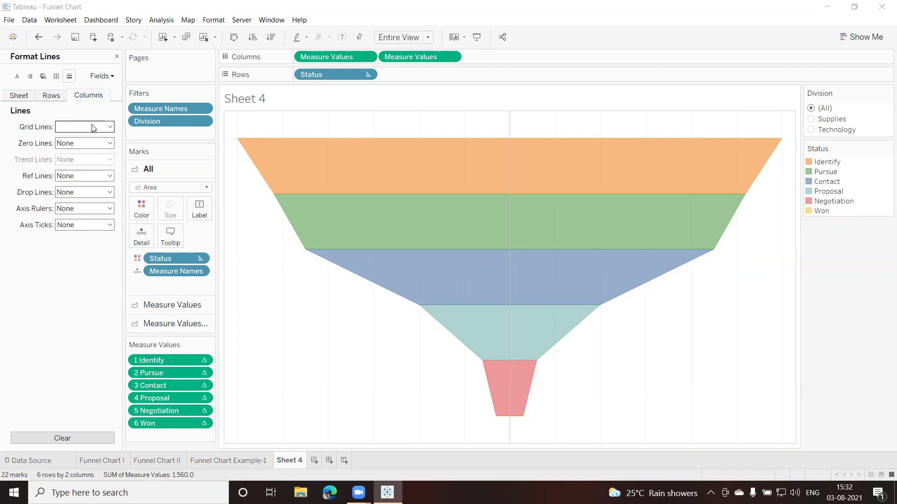
{"action": "left_click", "coordinate": [89, 141]}
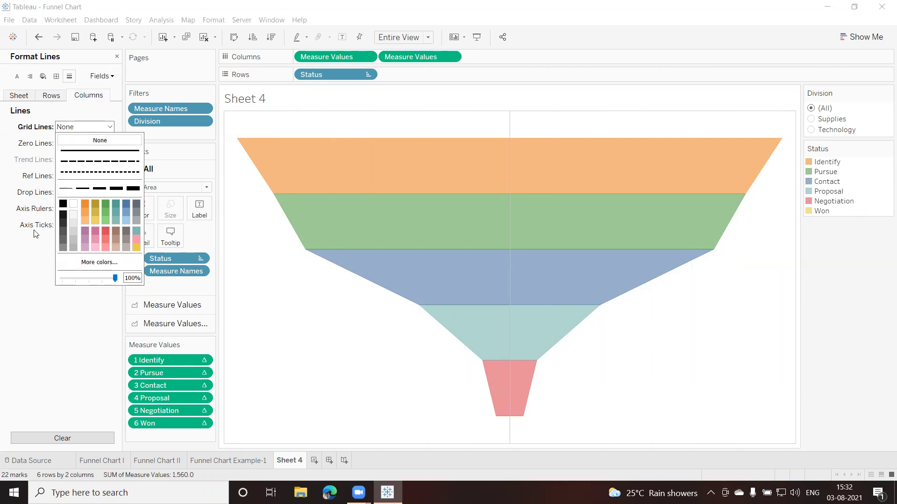
{"action": "left_click", "coordinate": [26, 265]}
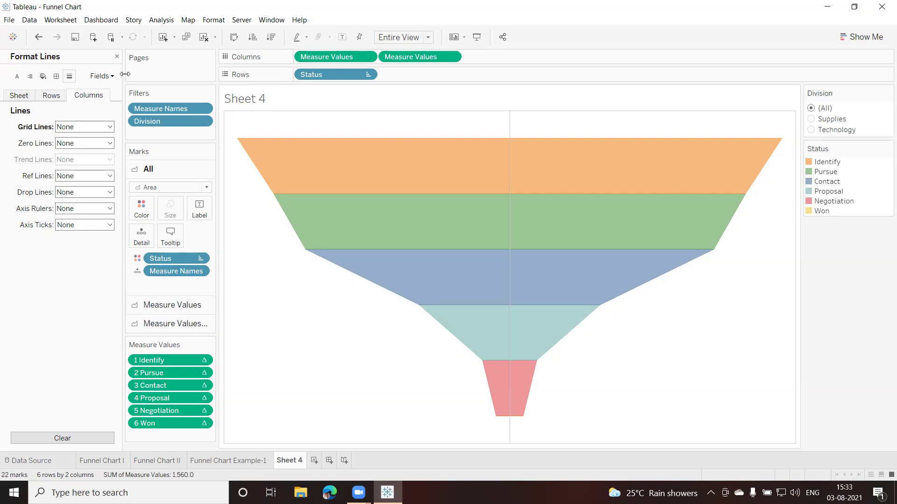
{"action": "left_click", "coordinate": [117, 56]}
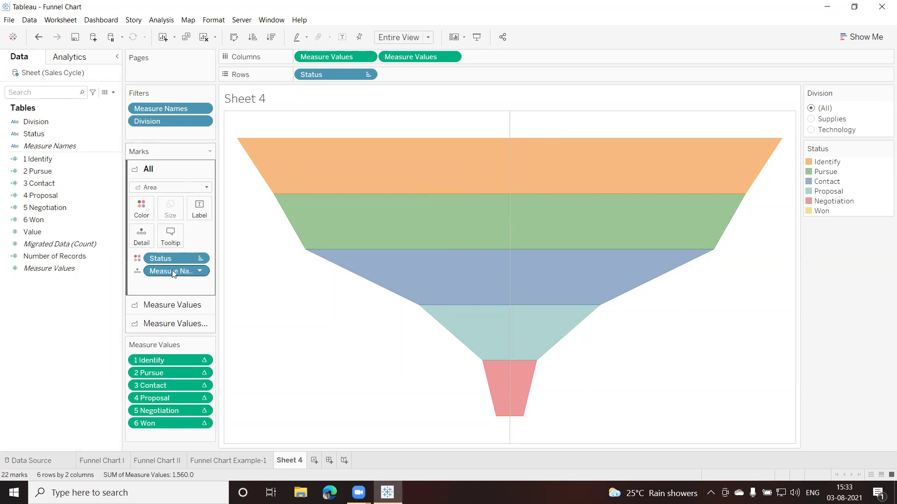
{"action": "left_click", "coordinate": [164, 305]}
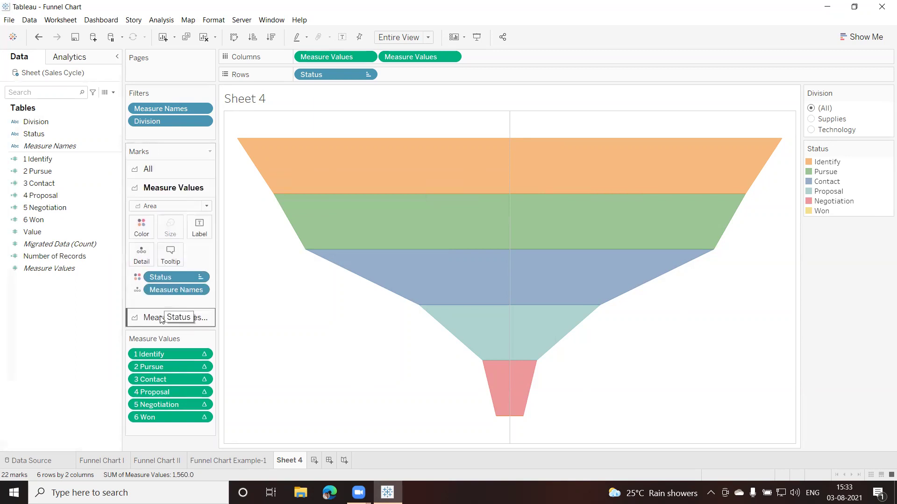
{"action": "left_click", "coordinate": [157, 323]}
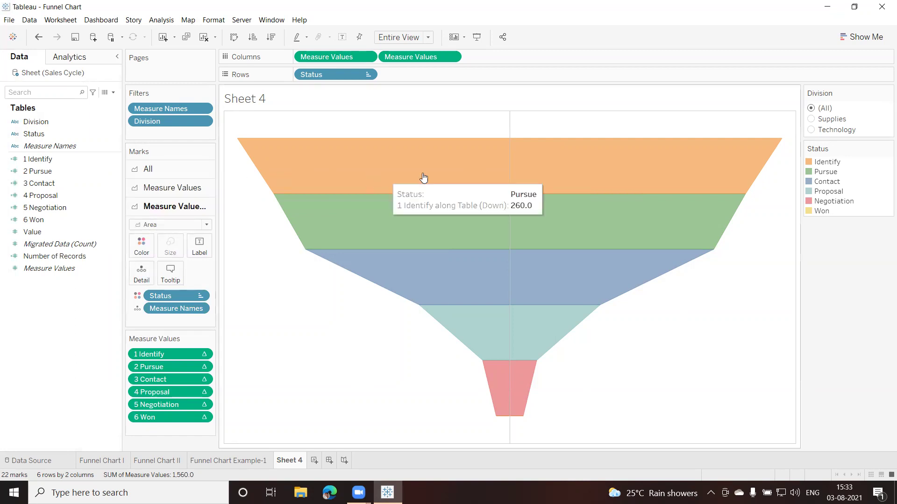
{"action": "left_click", "coordinate": [167, 192]}
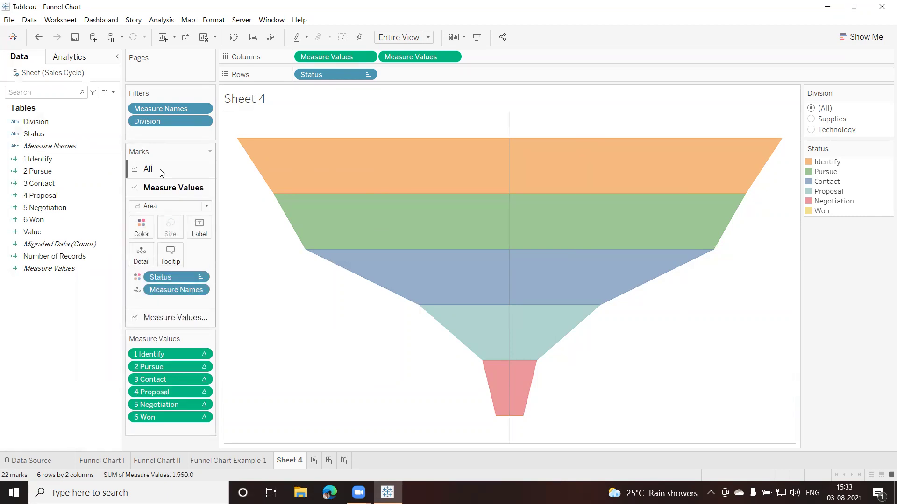
{"action": "left_click", "coordinate": [159, 169]}
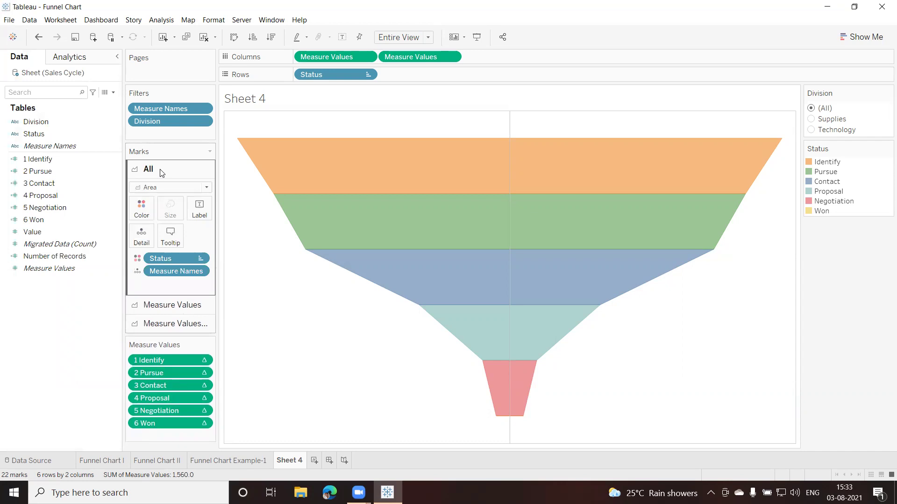
Label the first Measure Values marks with Status and Value, and show Value as Percent of Total
{"action": "left_click", "coordinate": [168, 306]}
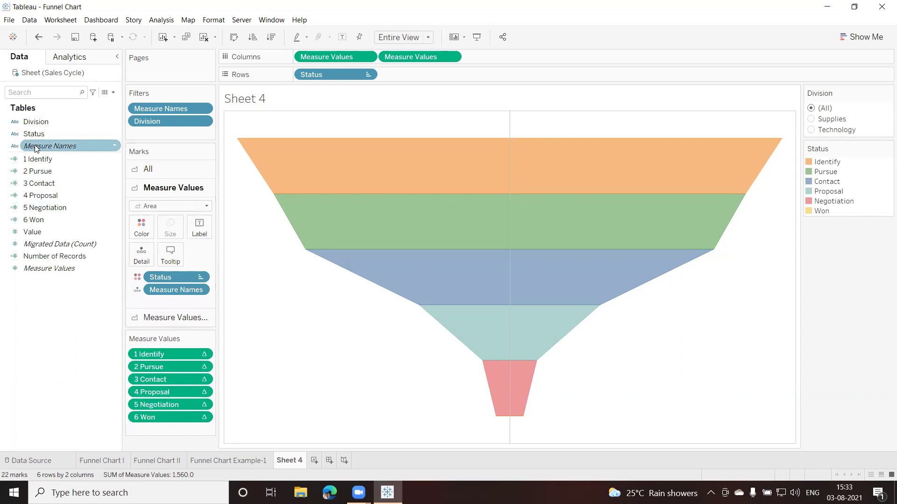
{"action": "left_click_drag", "start_coordinate": [30, 135], "coordinate": [201, 230]}
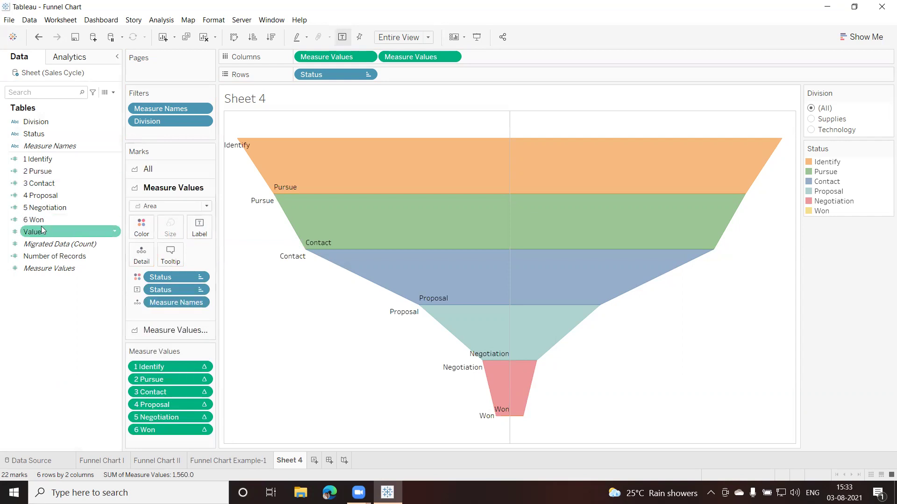
{"action": "left_click_drag", "start_coordinate": [40, 230], "coordinate": [204, 226]}
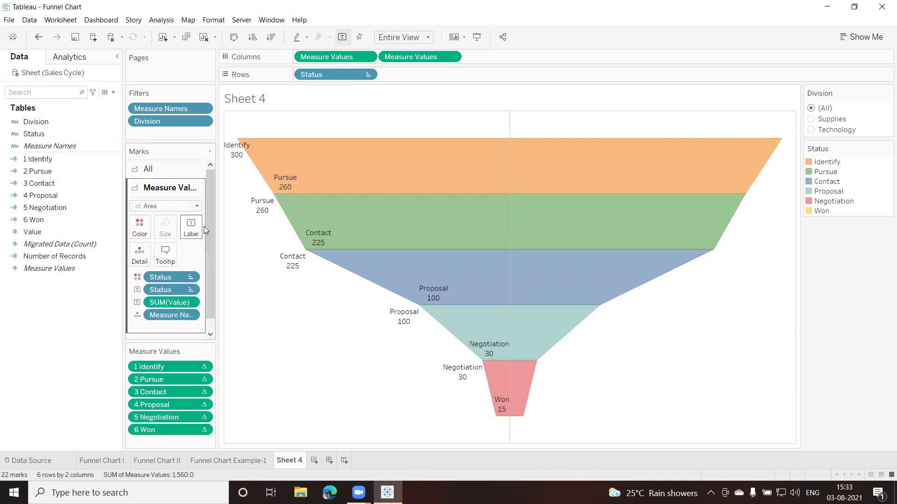
{"action": "left_click", "coordinate": [190, 302]}
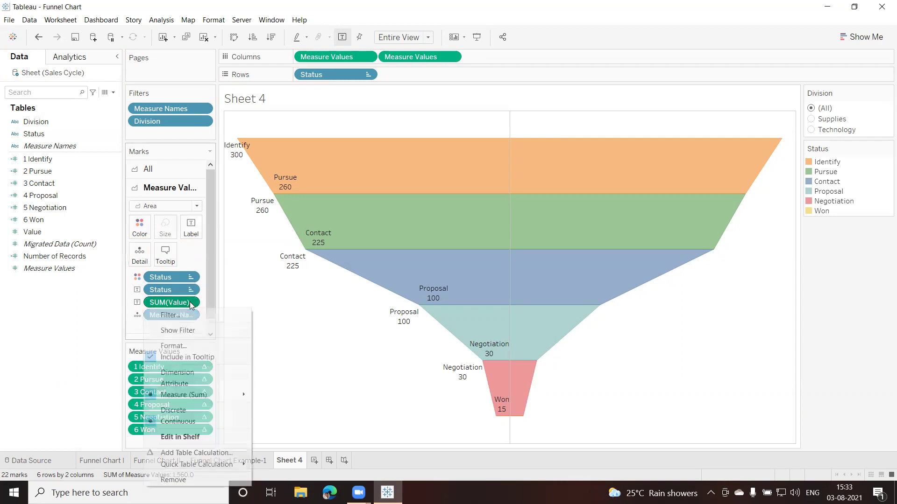
{"action": "mouse_move", "coordinate": [229, 464]}
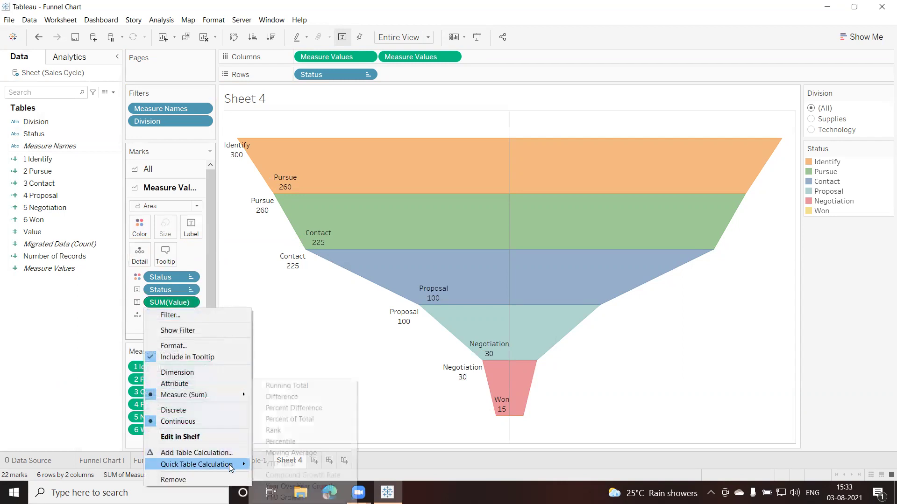
{"action": "left_click", "coordinate": [284, 419]}
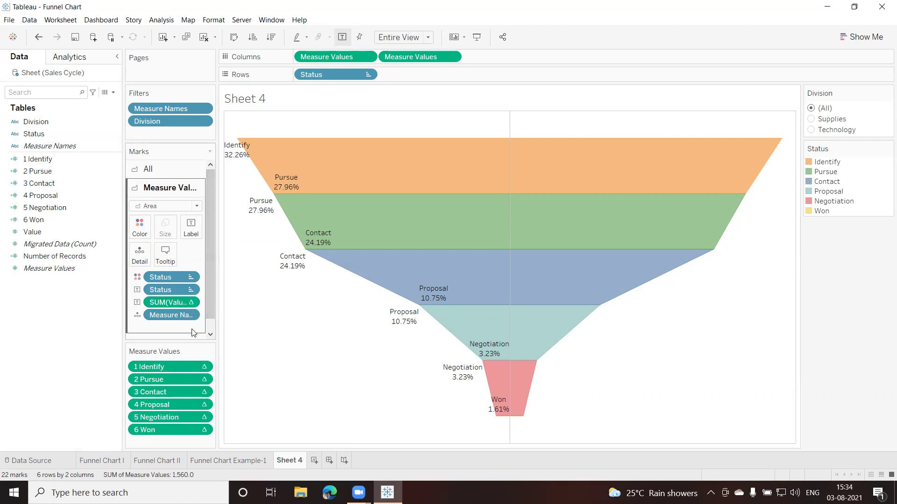
Format the label text of the first Measure Values marks as size 12, bold and left-aligned
{"action": "left_click", "coordinate": [193, 229]}
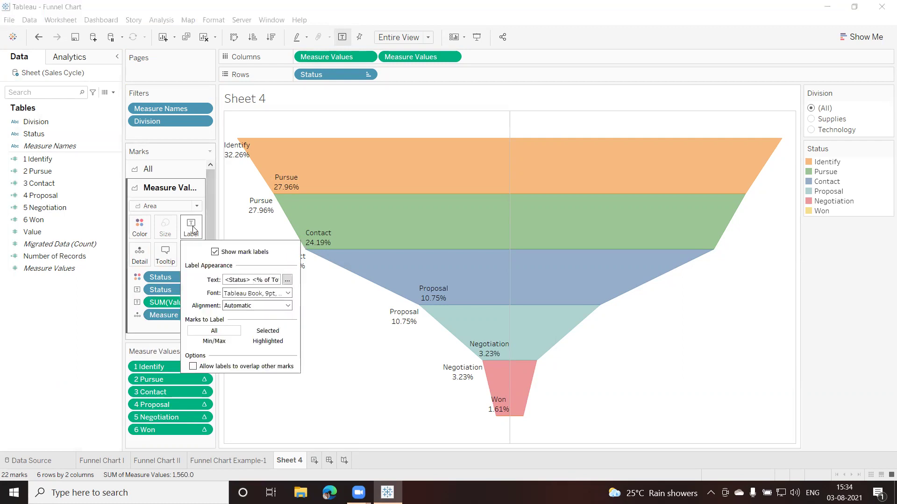
{"action": "left_click", "coordinate": [287, 280]}
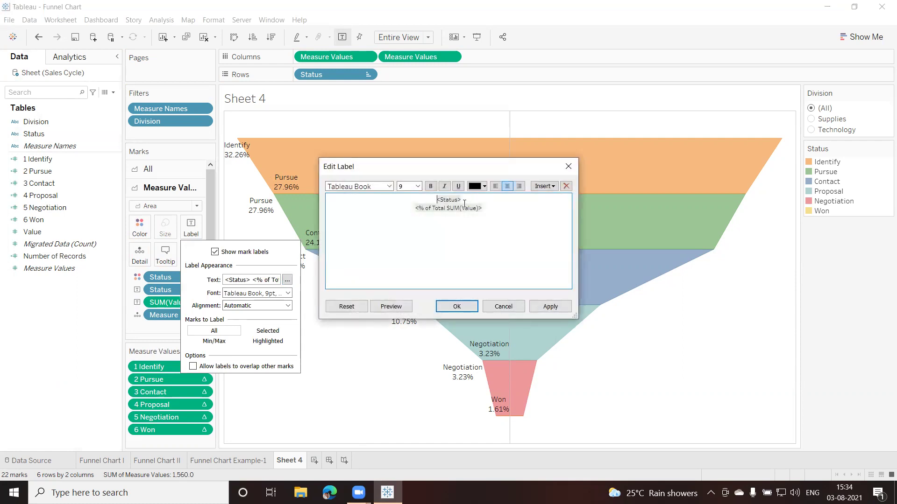
{"action": "left_click_drag", "start_coordinate": [436, 199], "coordinate": [483, 209]}
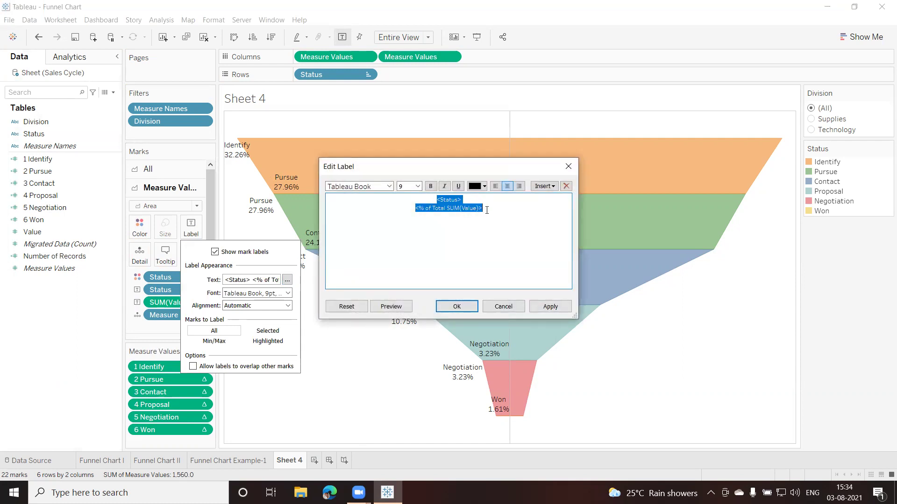
{"action": "left_click", "coordinate": [417, 186]}
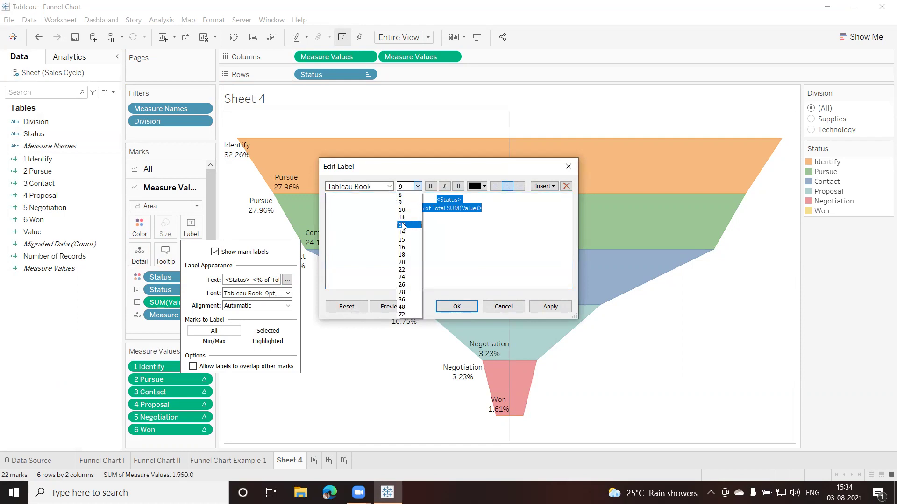
{"action": "left_click", "coordinate": [403, 226]}
{"action": "left_click", "coordinate": [430, 186]}
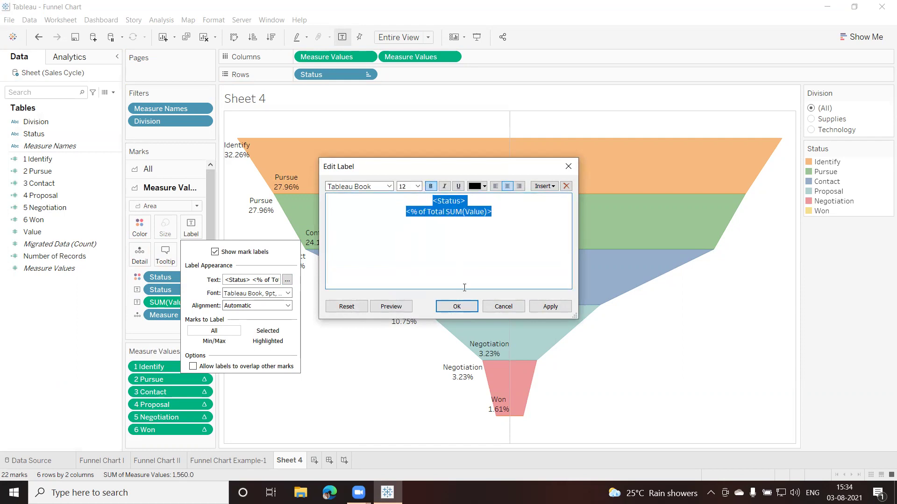
{"action": "left_click", "coordinate": [565, 307]}
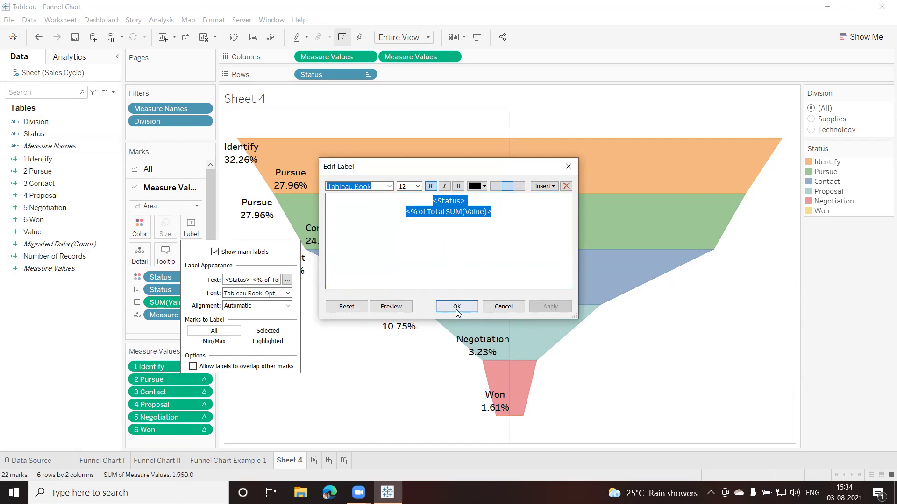
{"action": "left_click", "coordinate": [496, 186]}
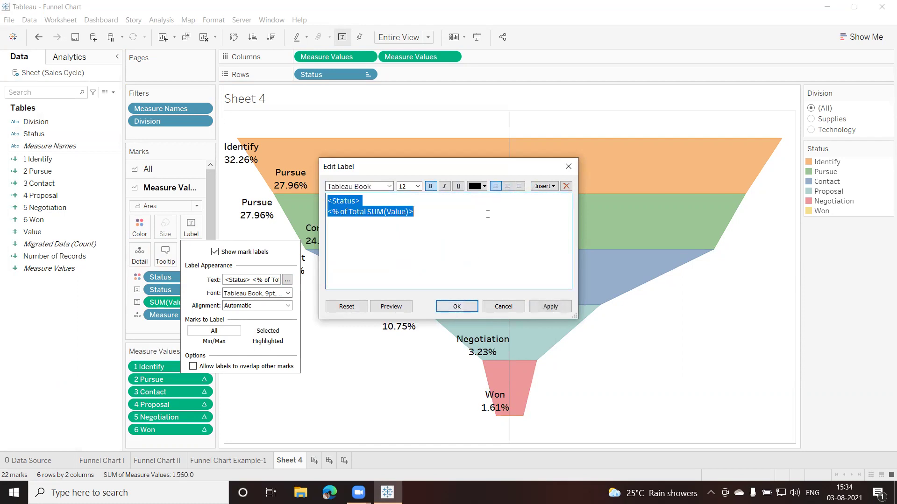
{"action": "left_click", "coordinate": [544, 308]}
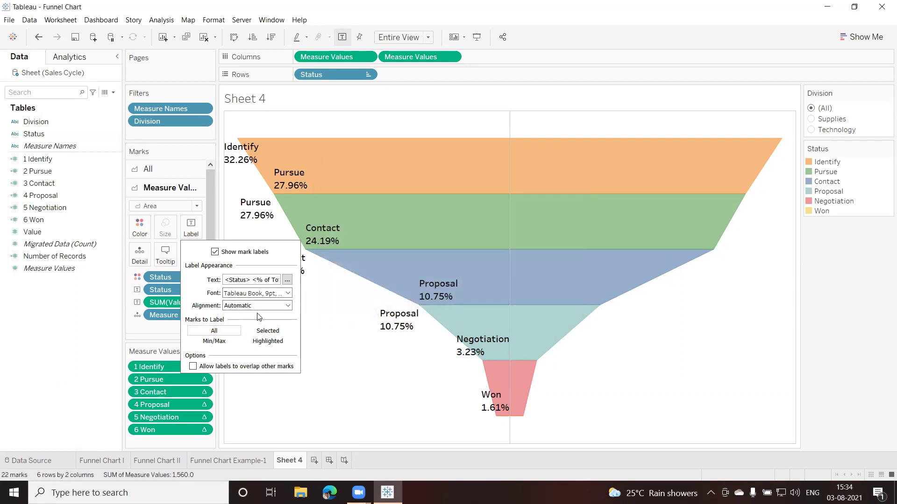
Align the labels of the first Measure Values marks to the left horizontally and the bottom vertically, and narrow the data pane
{"action": "left_click", "coordinate": [288, 306]}
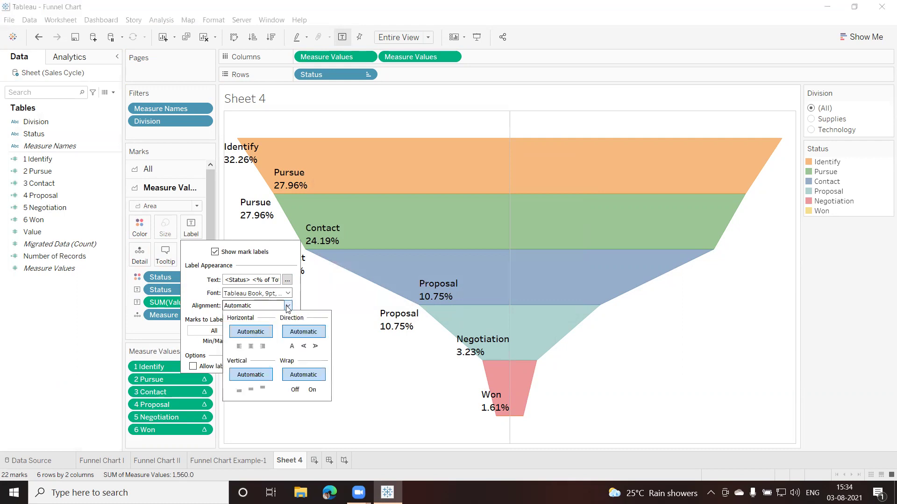
{"action": "left_click", "coordinate": [239, 347]}
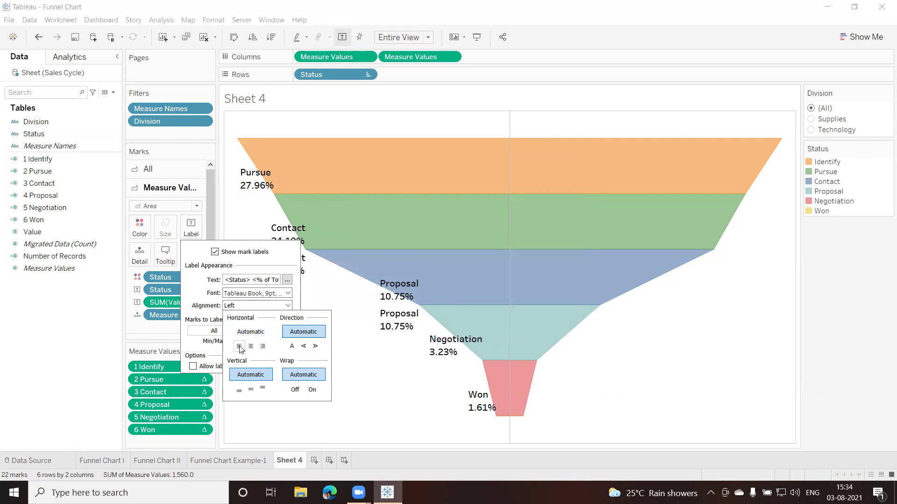
{"action": "left_click", "coordinate": [239, 390]}
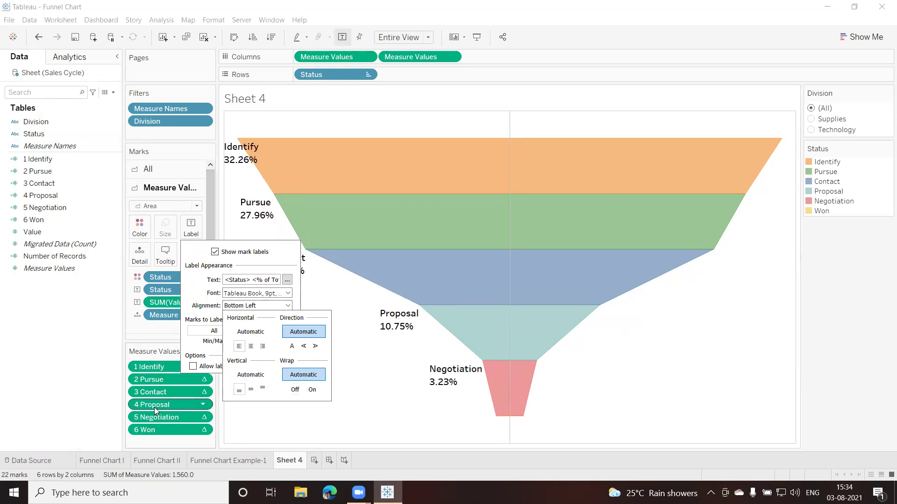
{"action": "left_click", "coordinate": [98, 353]}
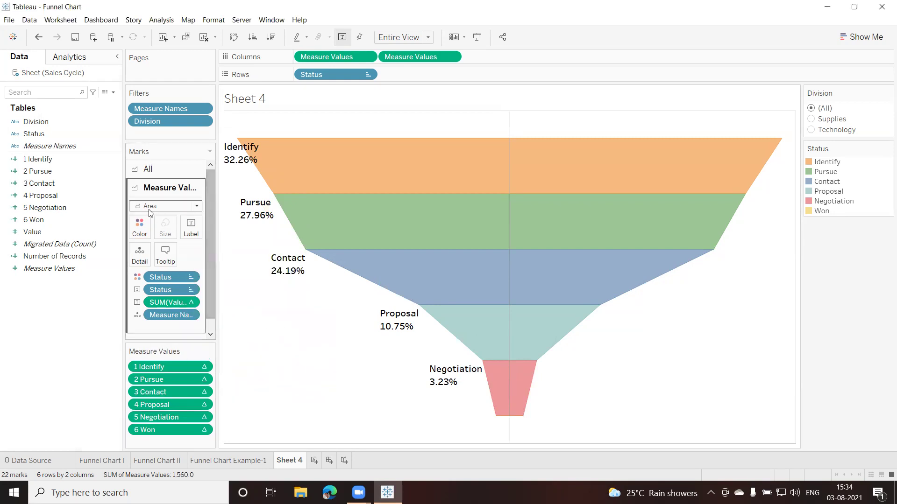
{"action": "left_click_drag", "start_coordinate": [122, 167], "coordinate": [101, 167]}
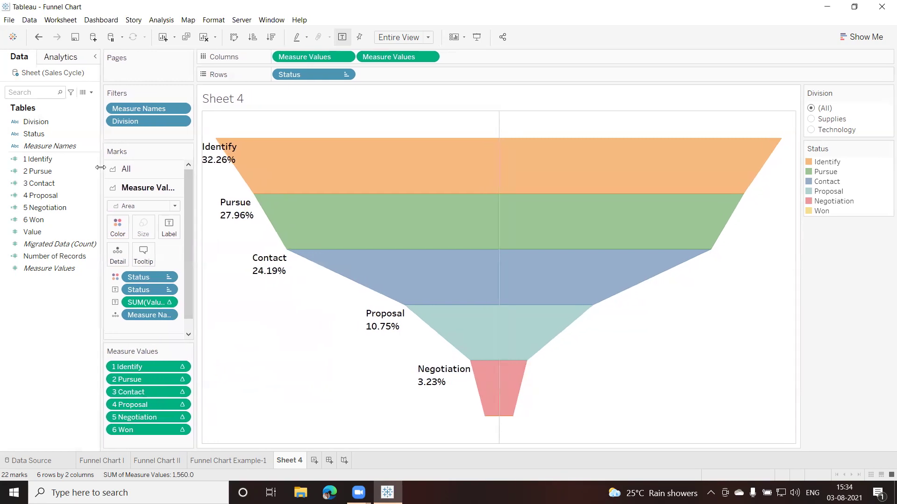
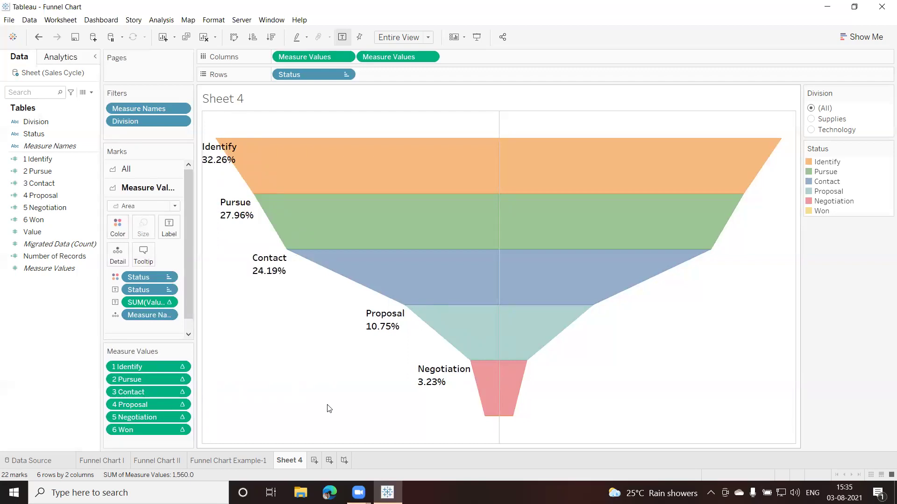
Examine the funnel's Won label at Entire View and in presentation mode, and compare the sheet with Funnel Chart II
{"action": "mouse_move", "coordinate": [490, 406]}
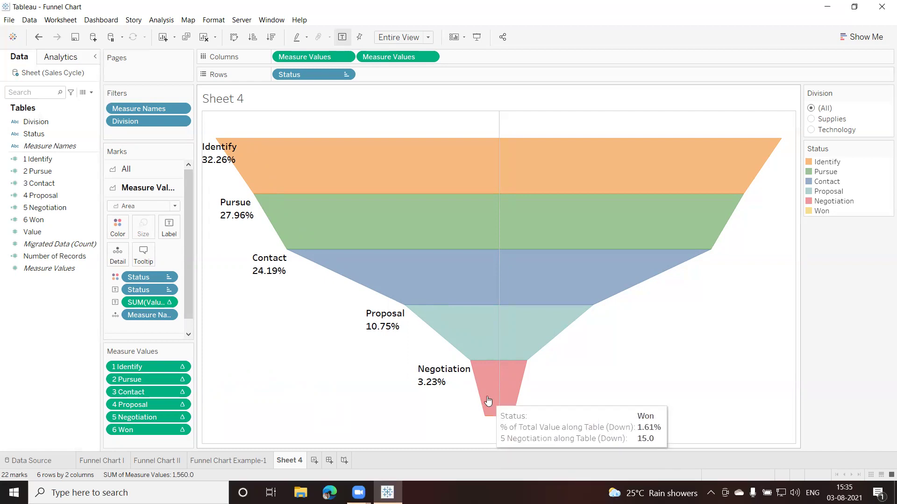
{"action": "left_click", "coordinate": [46, 233]}
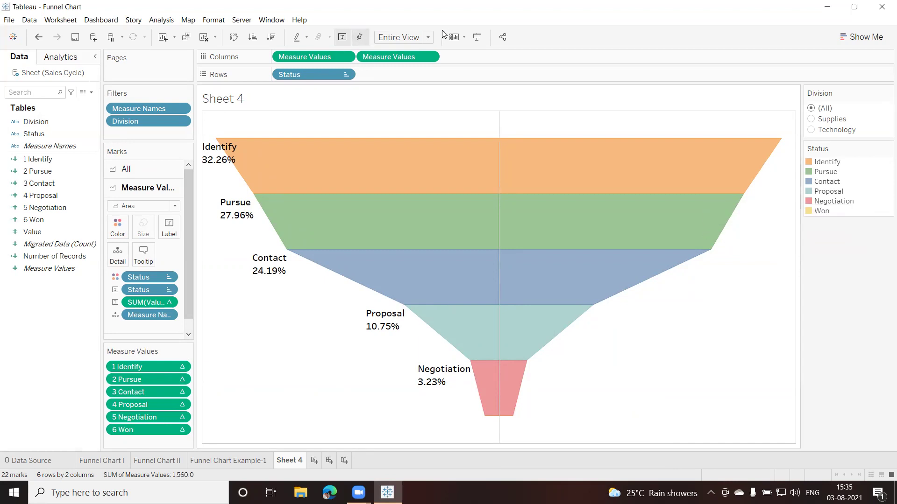
{"action": "left_click", "coordinate": [428, 37]}
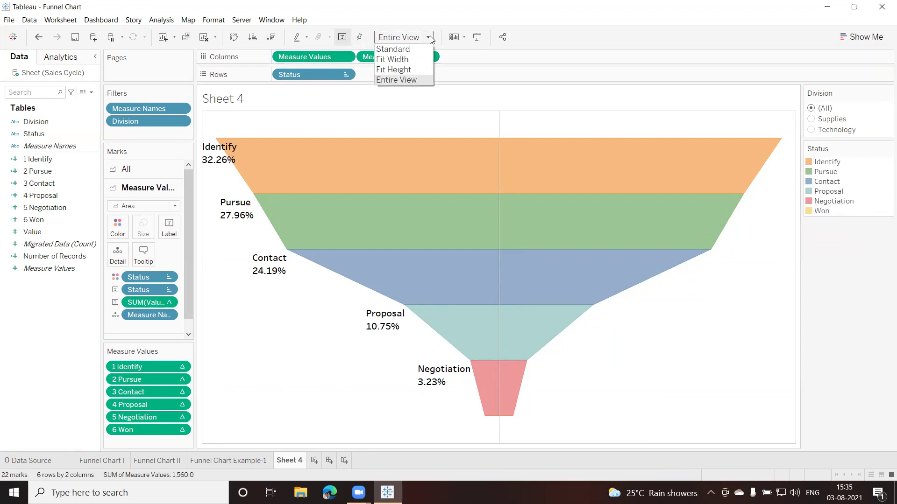
{"action": "left_click", "coordinate": [400, 80]}
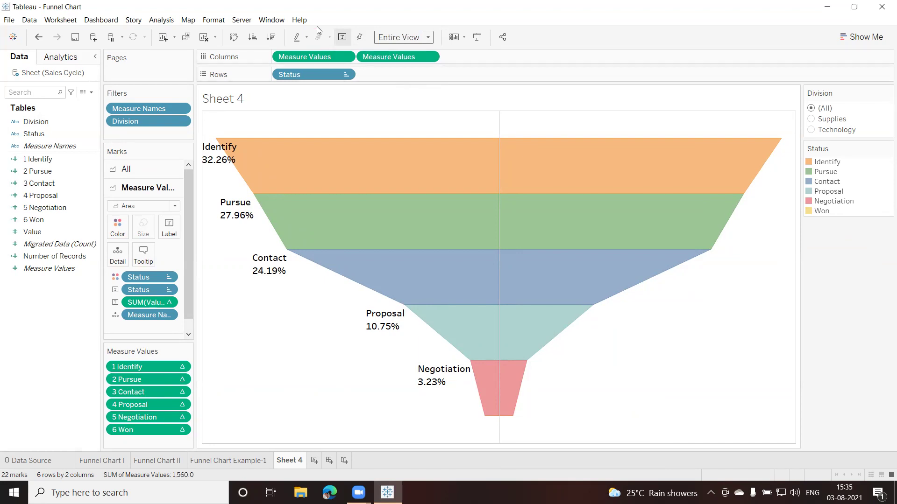
{"action": "left_click", "coordinate": [476, 38]}
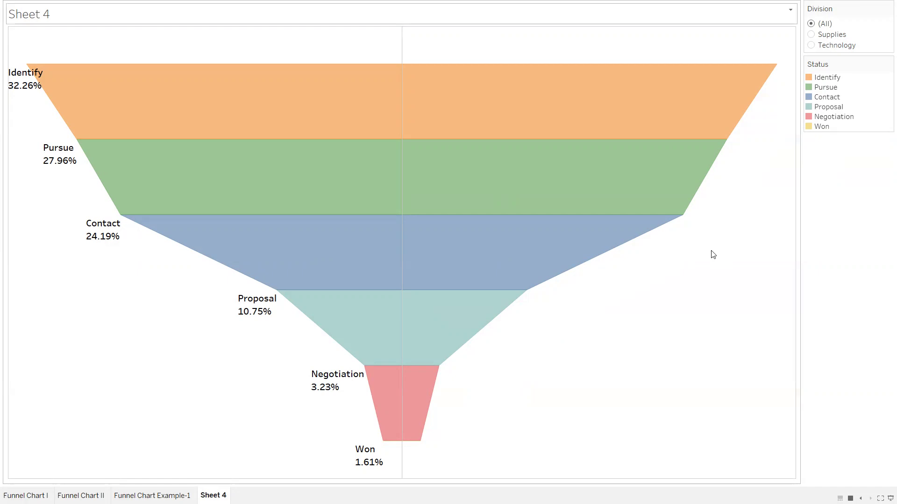
{"action": "key", "text": "Escape"}
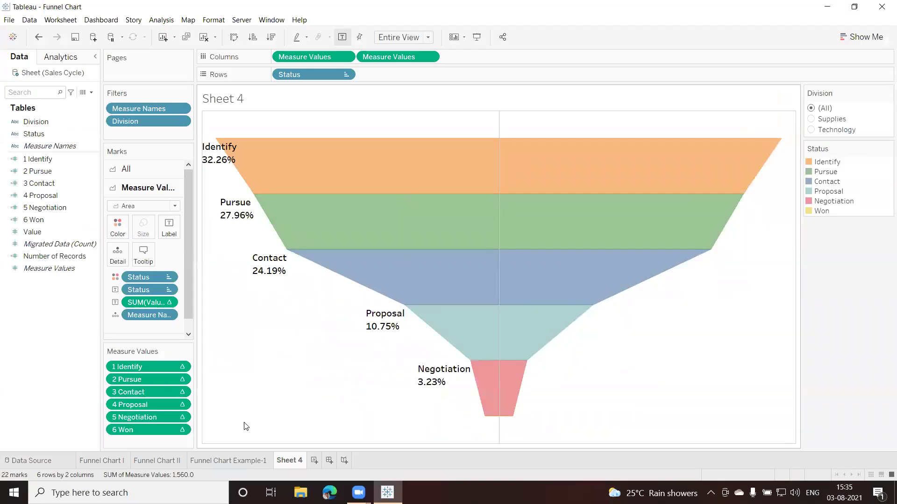
{"action": "left_click", "coordinate": [169, 460]}
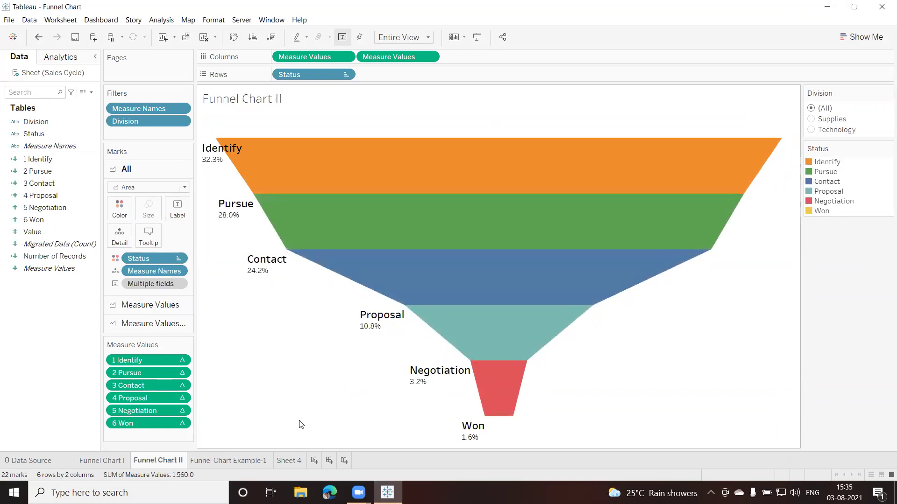
{"action": "left_click", "coordinate": [293, 461]}
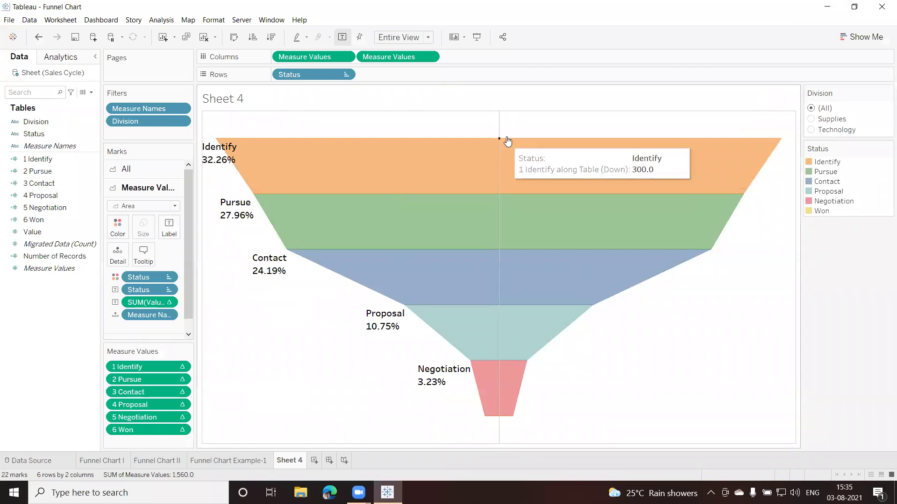
Set the color opacity of all marks to 100%, keeping the Status color palette
{"action": "left_click", "coordinate": [118, 228]}
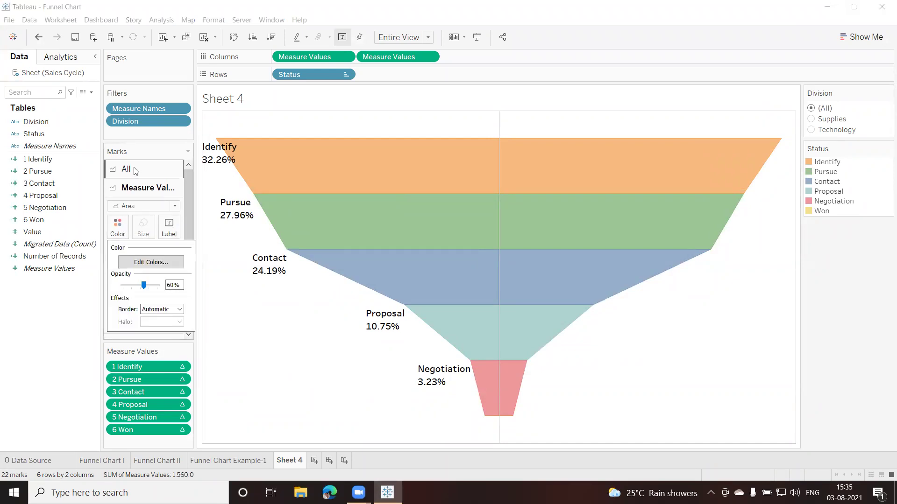
{"action": "left_click", "coordinate": [135, 171]}
{"action": "left_click", "coordinate": [119, 213]}
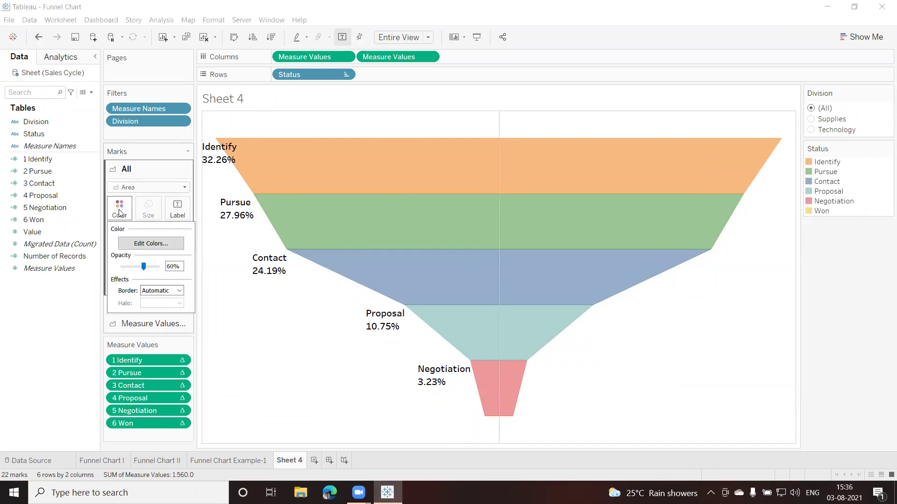
{"action": "left_click", "coordinate": [143, 244]}
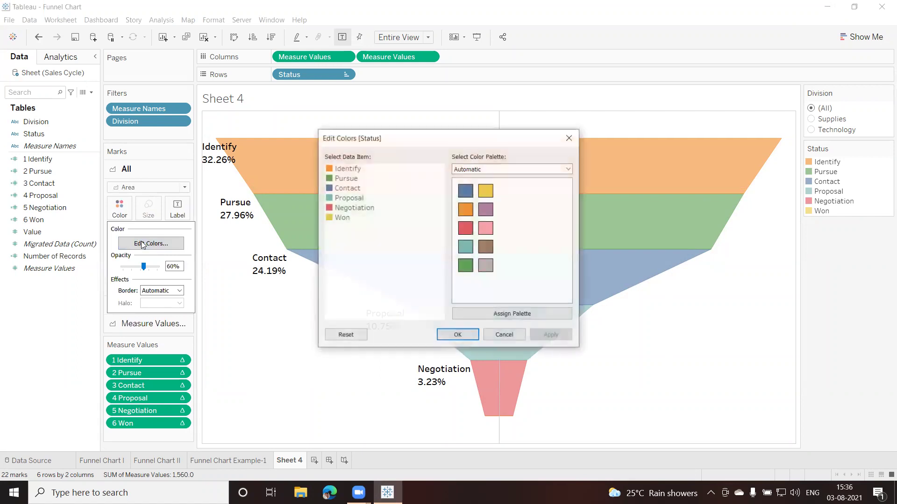
{"action": "left_click", "coordinate": [502, 334]}
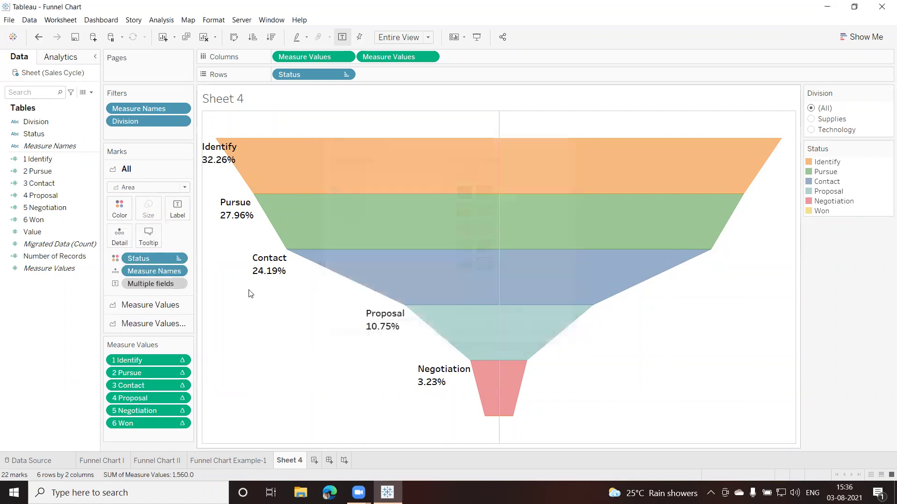
{"action": "left_click", "coordinate": [121, 211]}
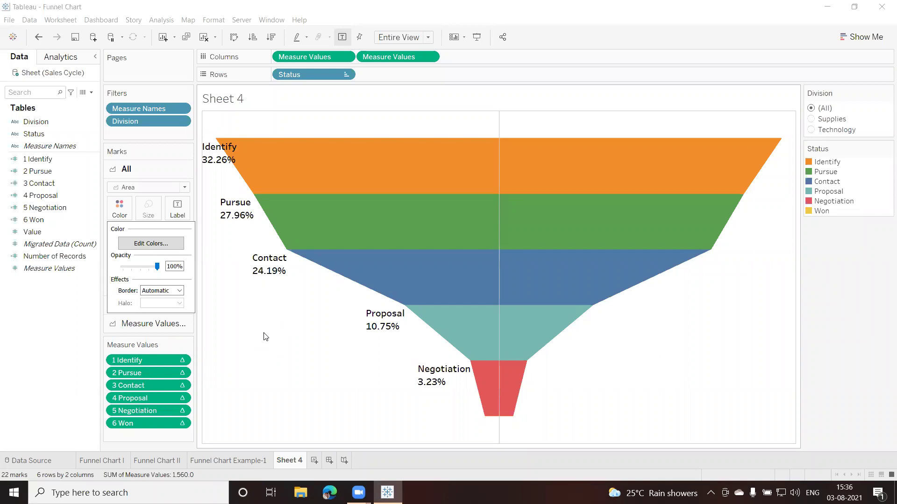
{"action": "left_click", "coordinate": [261, 365]}
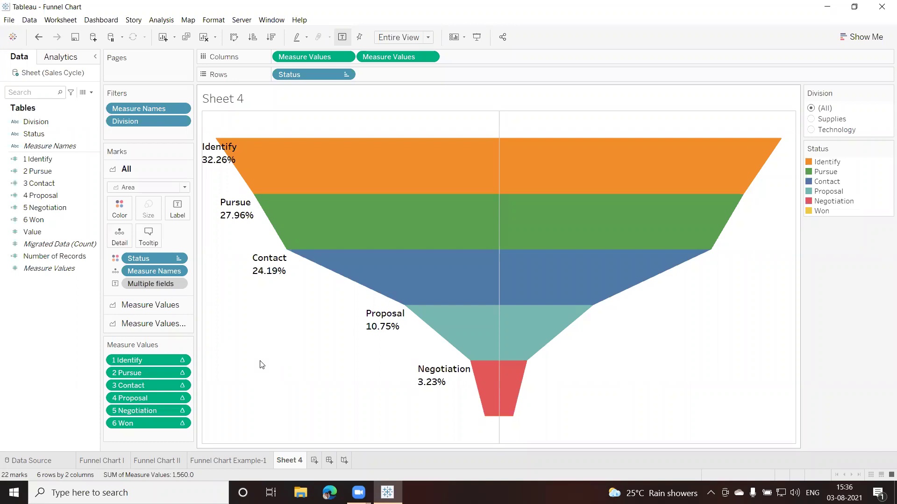
{"action": "right_click", "coordinate": [264, 323]}
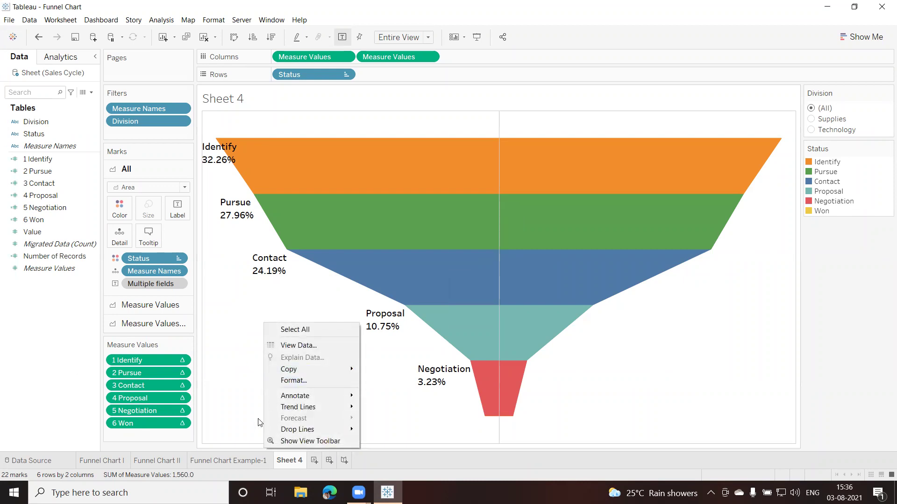
{"action": "right_click", "coordinate": [293, 100]}
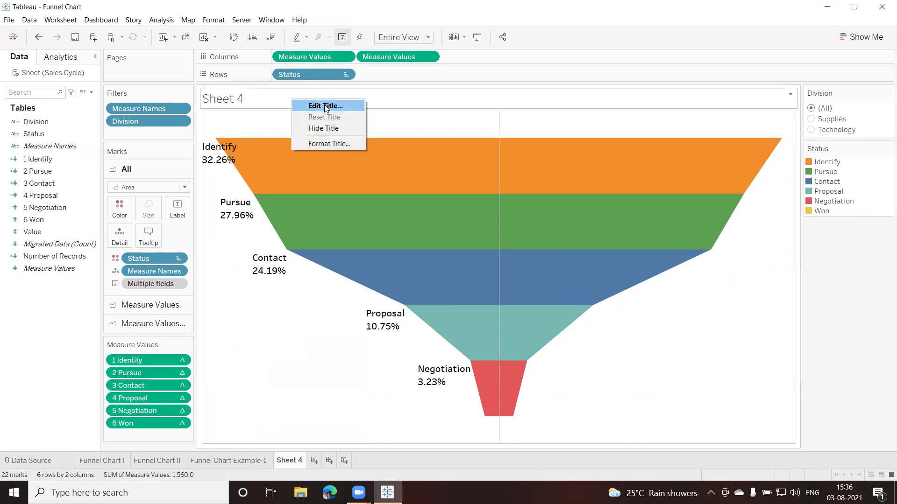
{"action": "left_click", "coordinate": [270, 340]}
{"action": "right_click", "coordinate": [265, 351]}
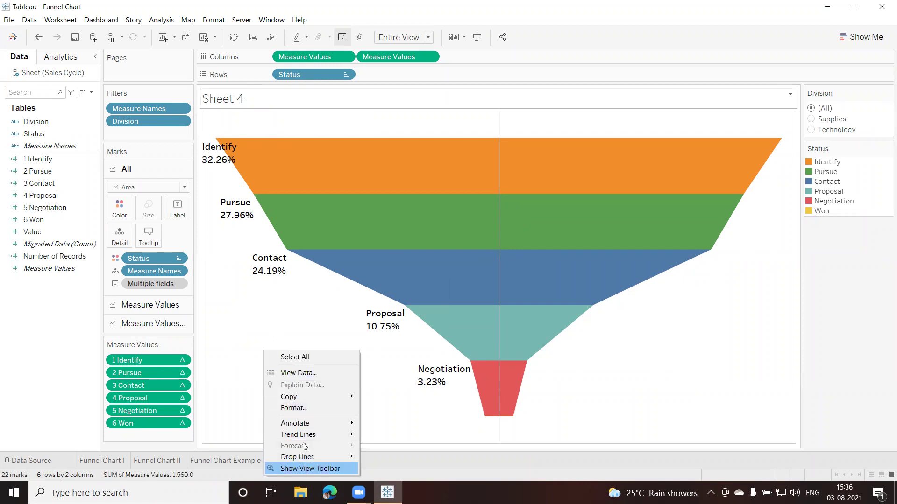
{"action": "left_click", "coordinate": [291, 408]}
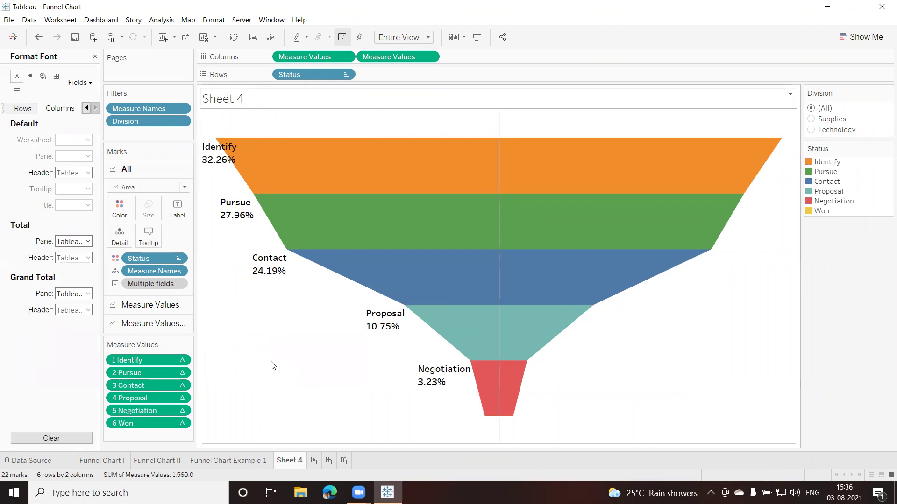
{"action": "left_click", "coordinate": [95, 56]}
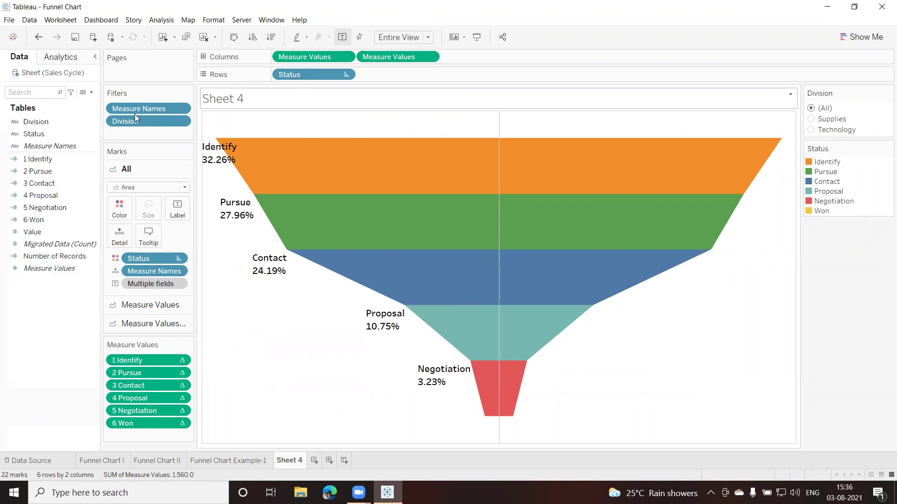
Open the row border formatting in a widened format pane and set the default Cell border to None
{"action": "right_click", "coordinate": [279, 350]}
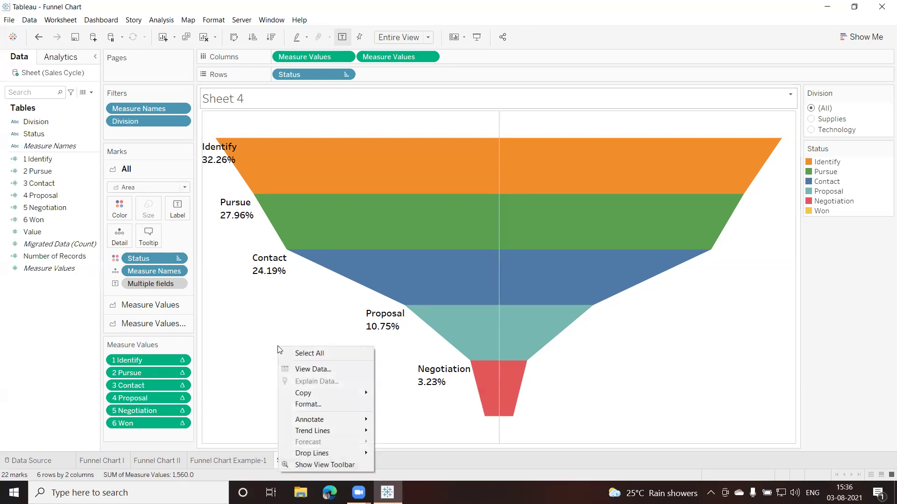
{"action": "left_click", "coordinate": [309, 404]}
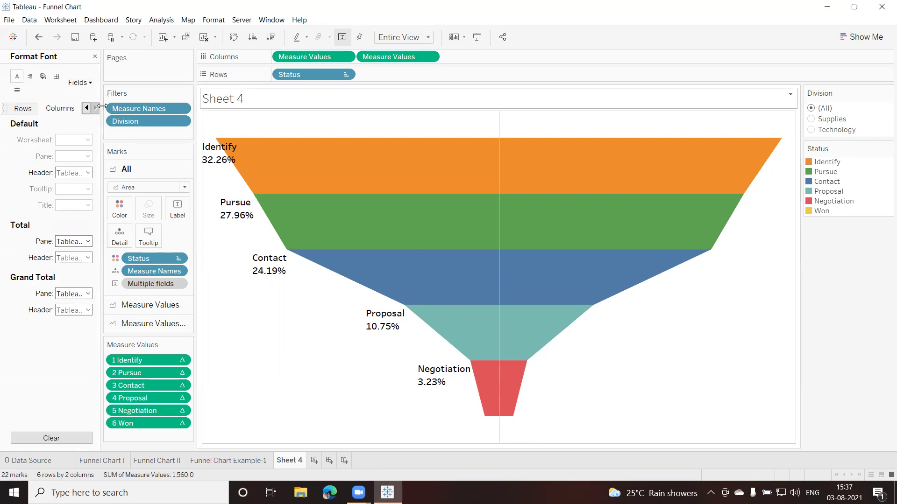
{"action": "left_click_drag", "start_coordinate": [102, 106], "coordinate": [140, 106]}
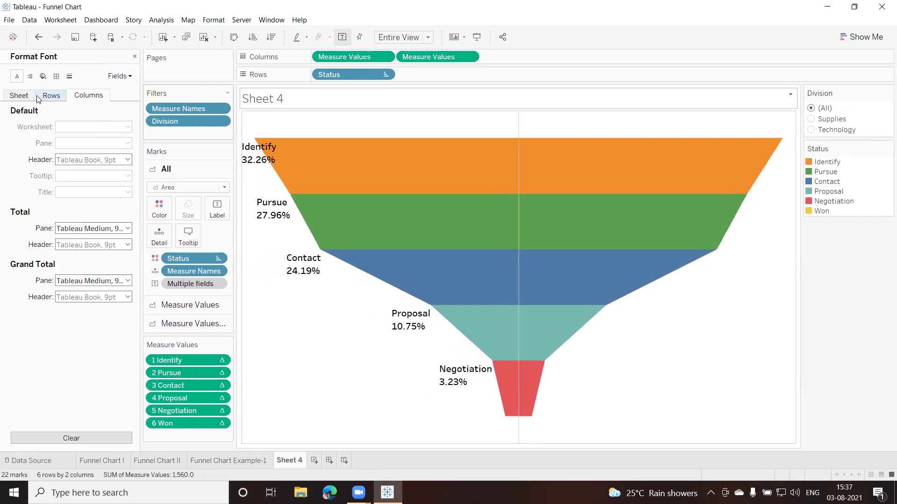
{"action": "left_click", "coordinate": [20, 96]}
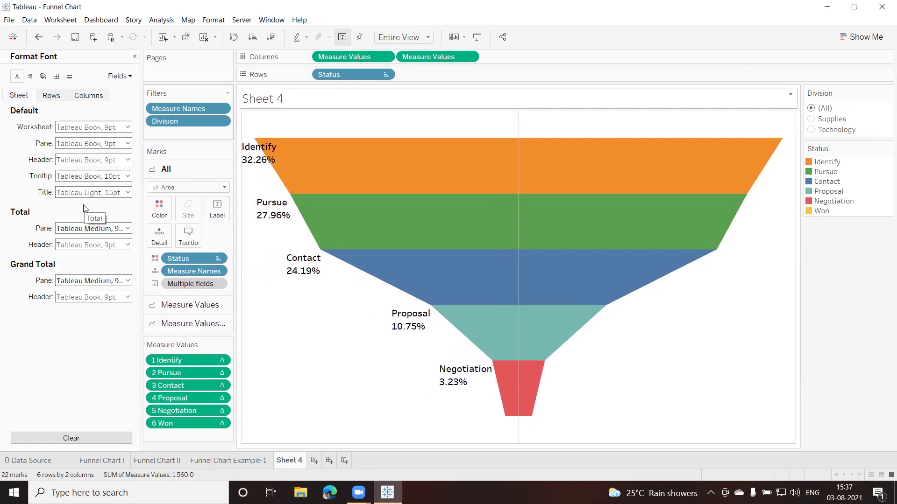
{"action": "left_click", "coordinate": [53, 96]}
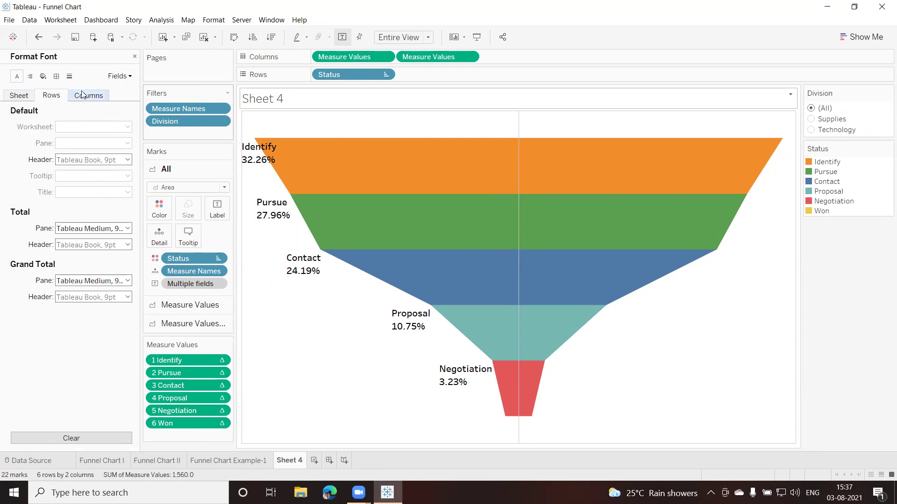
{"action": "left_click", "coordinate": [57, 77]}
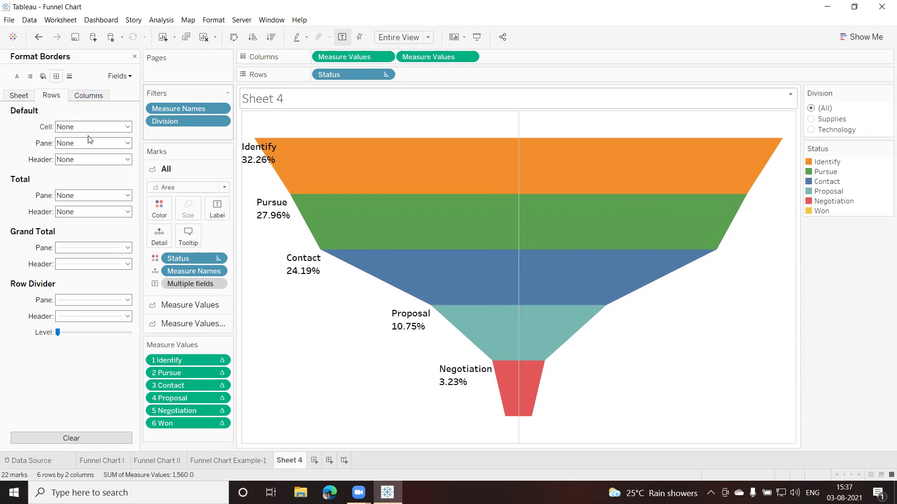
{"action": "left_click", "coordinate": [126, 127]}
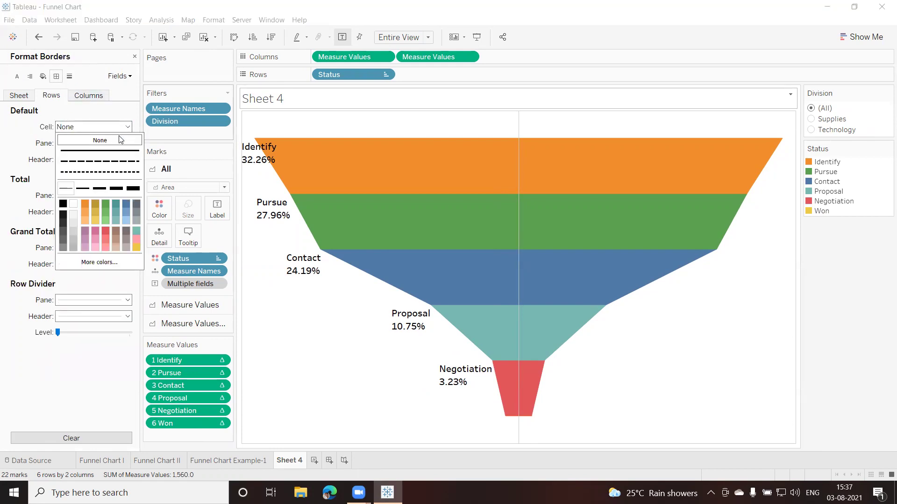
{"action": "left_click", "coordinate": [22, 140]}
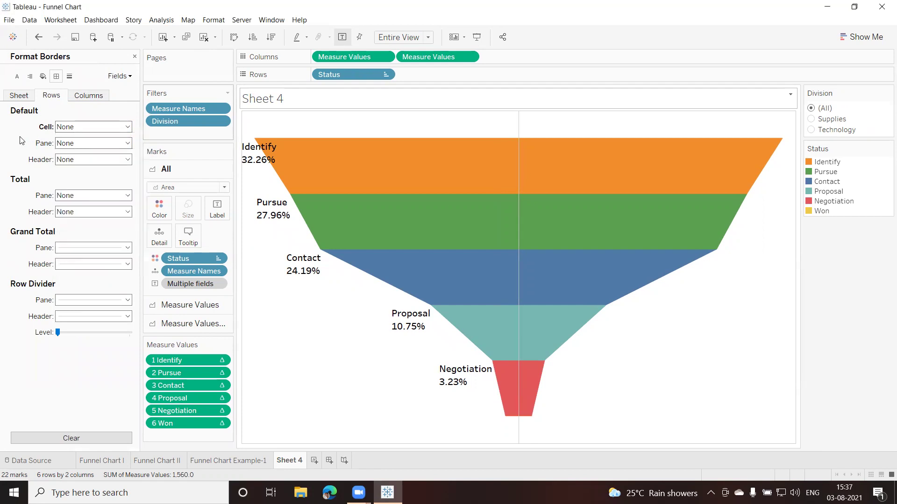
Set the Grand Total Pane and Header borders of the rows to None
{"action": "left_click", "coordinate": [114, 248]}
{"action": "left_click", "coordinate": [95, 265]}
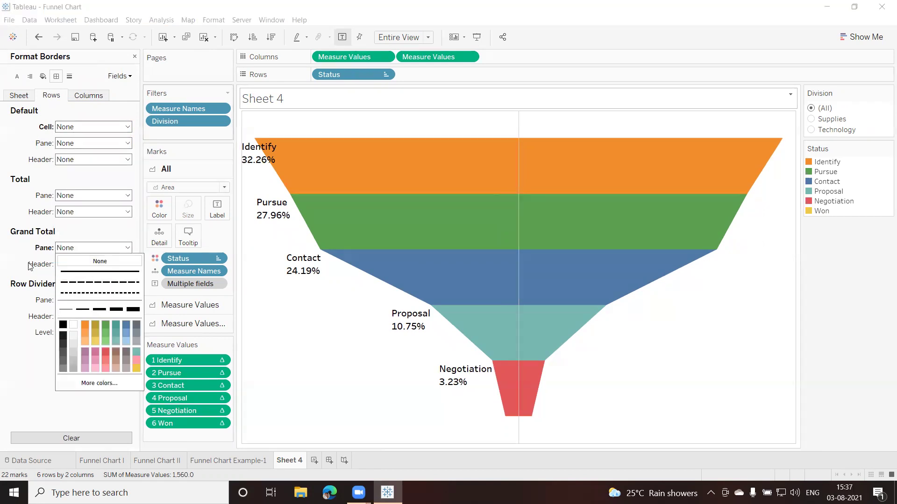
{"action": "left_click", "coordinate": [38, 272]}
{"action": "left_click", "coordinate": [112, 264]}
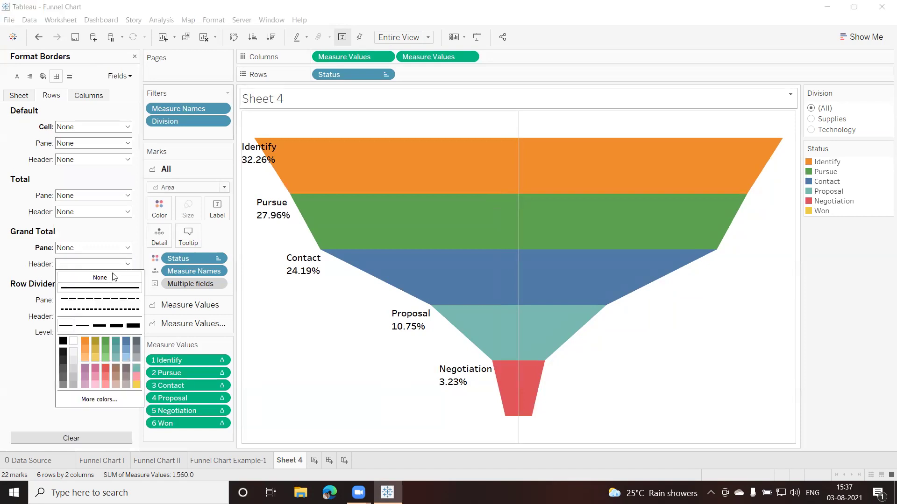
{"action": "left_click", "coordinate": [107, 280]}
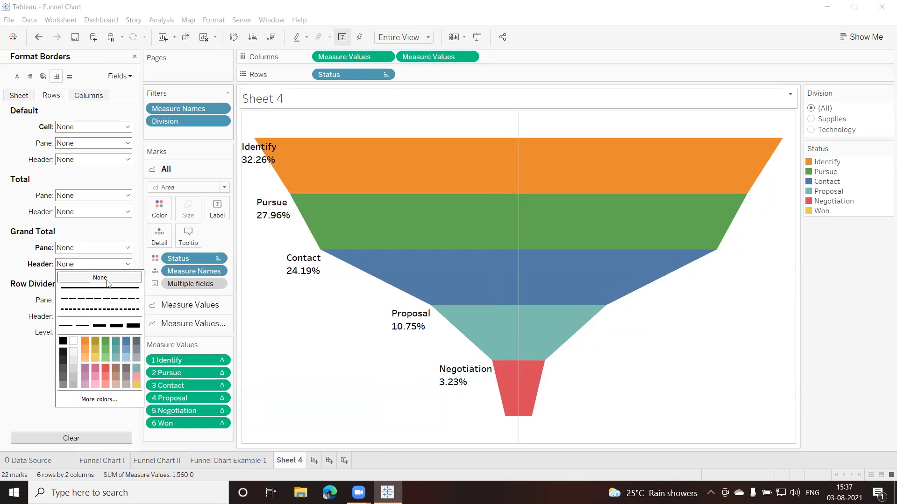
{"action": "left_click", "coordinate": [12, 318]}
Set the Row Divider borders to None for both Pane and Header
{"action": "left_click", "coordinate": [126, 301]}
{"action": "left_click", "coordinate": [115, 317]}
{"action": "left_click", "coordinate": [29, 355]}
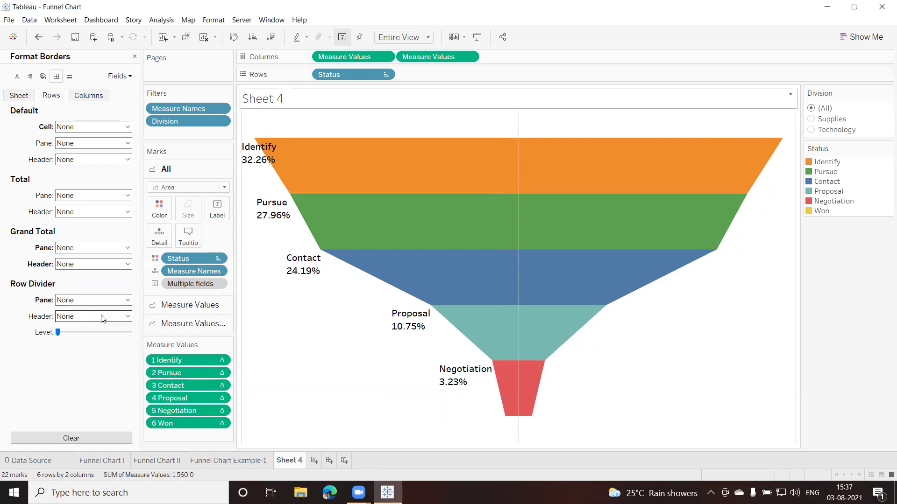
{"action": "left_click", "coordinate": [120, 317]}
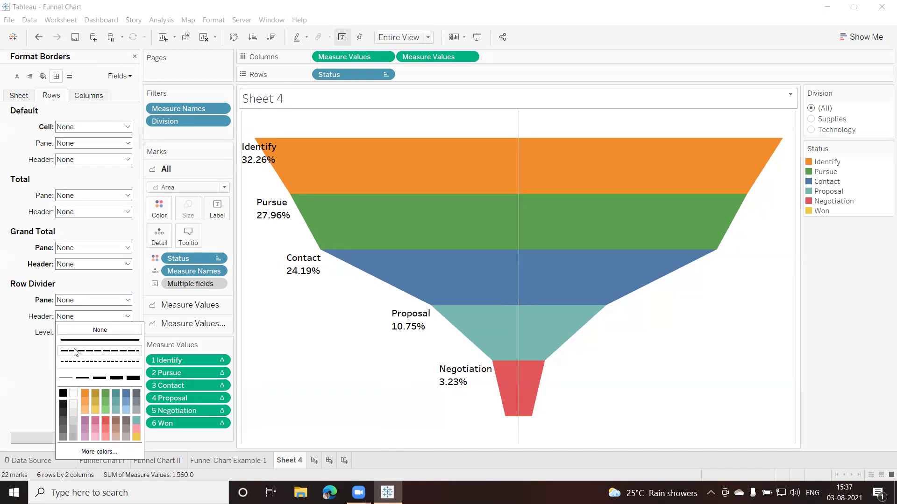
{"action": "left_click", "coordinate": [31, 365]}
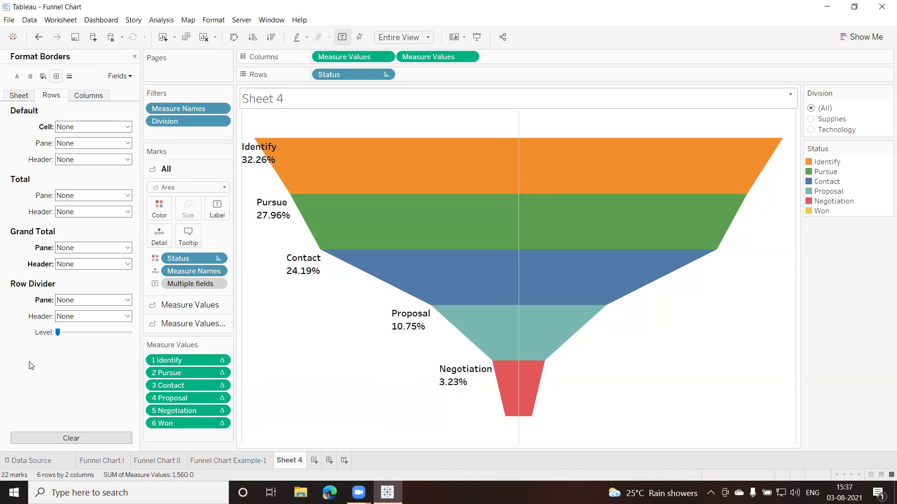
Open the column border formatting and set the Grand Total Pane and Header borders to None
{"action": "left_click", "coordinate": [90, 96]}
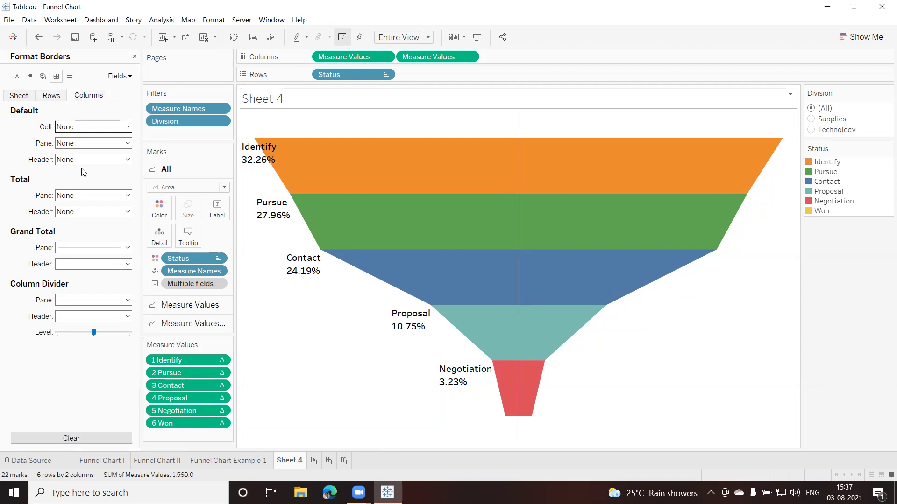
{"action": "left_click", "coordinate": [112, 251]}
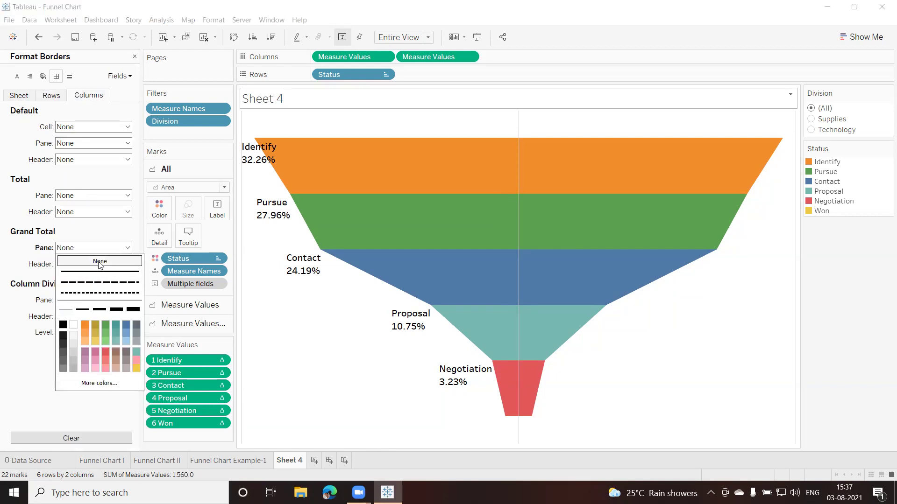
{"action": "left_click", "coordinate": [50, 266]}
{"action": "left_click", "coordinate": [88, 264]}
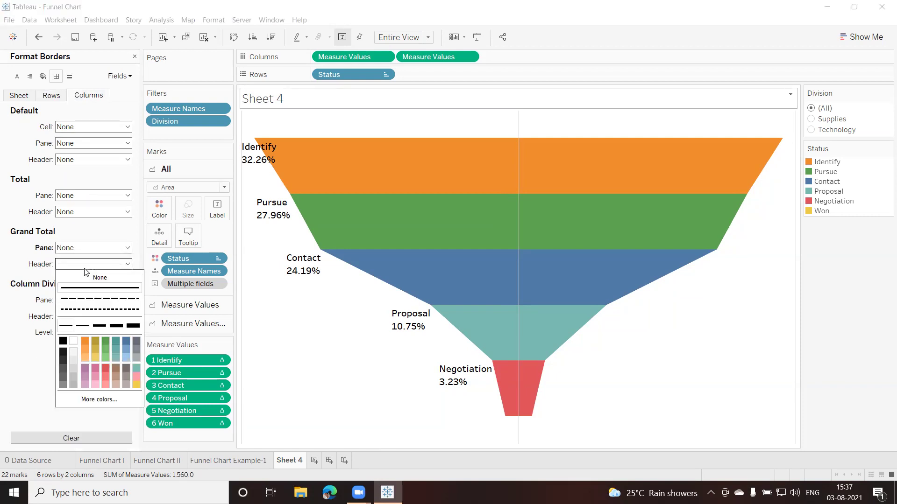
{"action": "left_click", "coordinate": [83, 279]}
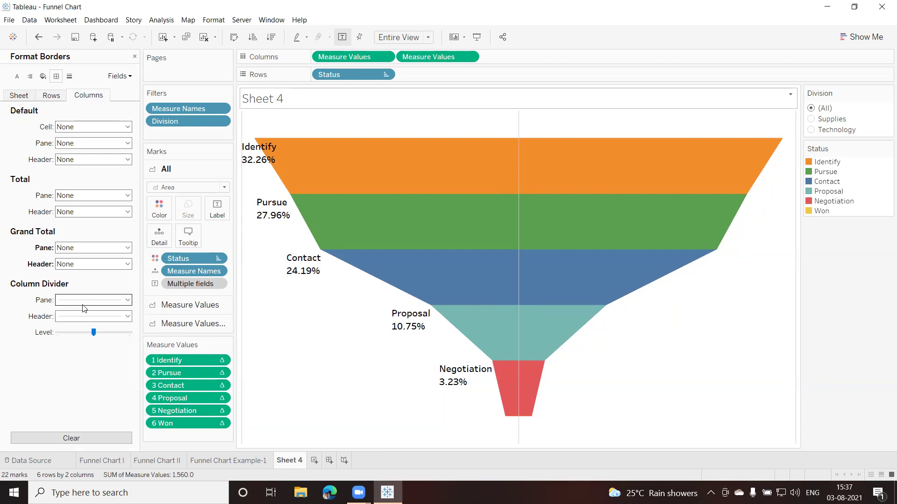
Remove the Column Divider lines by setting Pane to None, and check that Header is also None
{"action": "left_click", "coordinate": [84, 300]}
{"action": "left_click", "coordinate": [41, 321]}
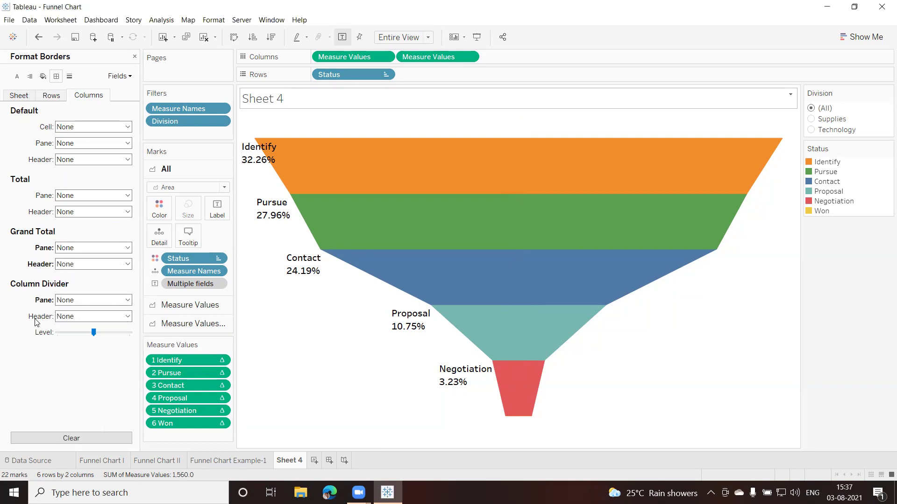
{"action": "left_click", "coordinate": [82, 317]}
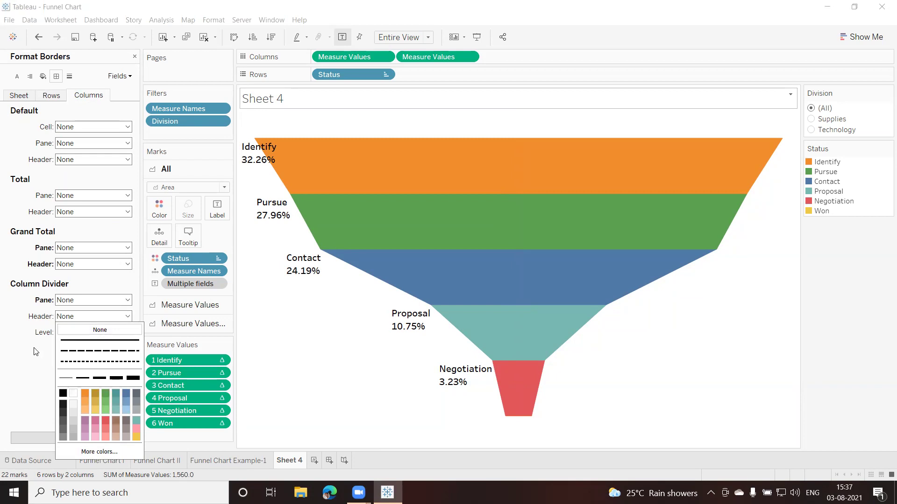
{"action": "left_click", "coordinate": [23, 366]}
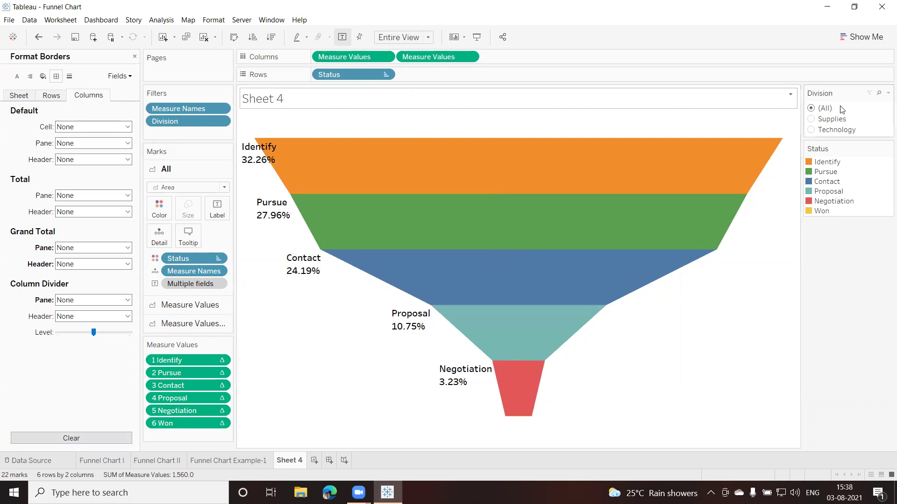
Compare the funnel's shape and percentages with the Division filter on Supplies and on Technology
{"action": "left_click", "coordinate": [814, 120]}
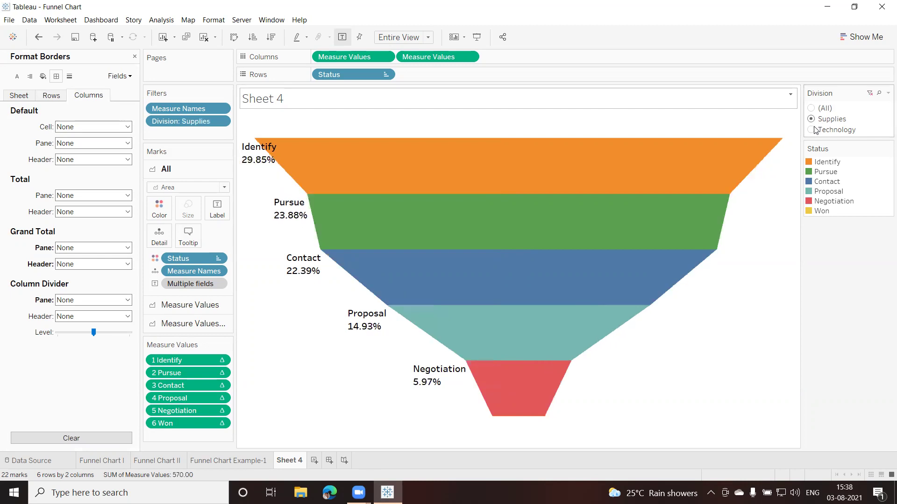
{"action": "left_click", "coordinate": [812, 131]}
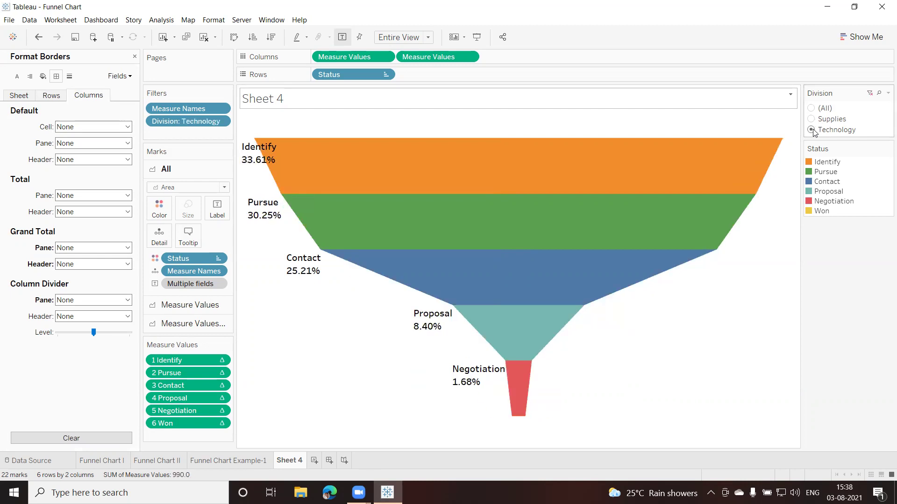
Rename Sheet 4 as Funnel Chart Example - II
{"action": "right_click", "coordinate": [298, 463]}
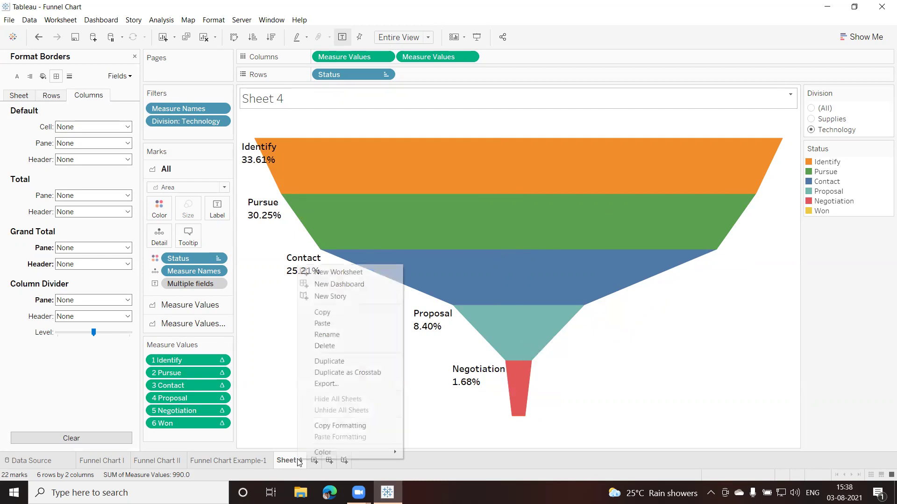
{"action": "left_click", "coordinate": [329, 335]}
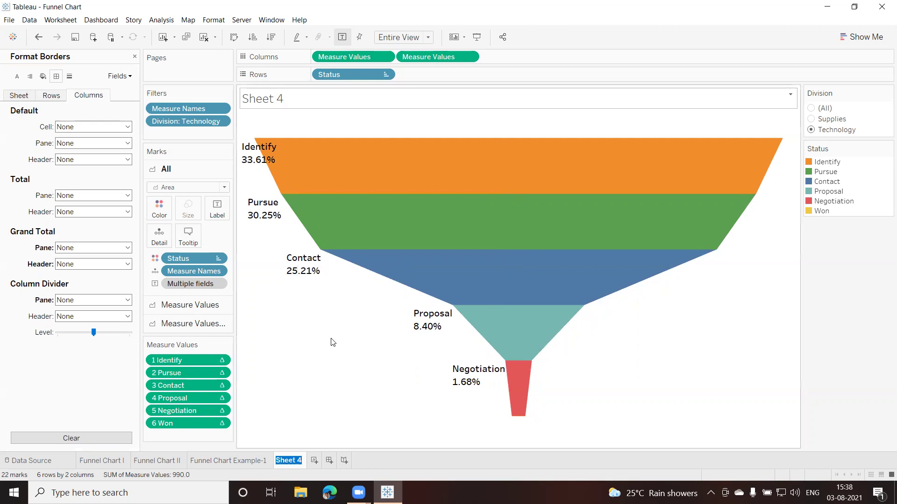
{"action": "type", "text": "Funnel C"}
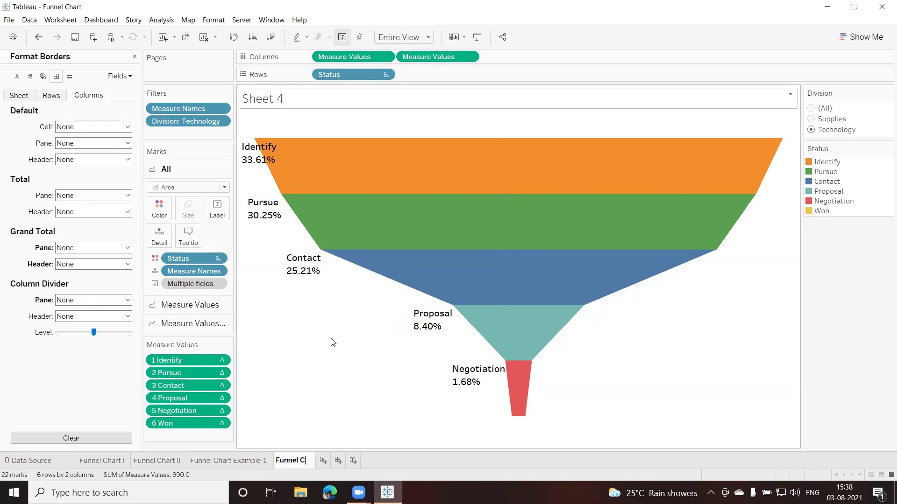
{"action": "type", "text": "hart Ex"}
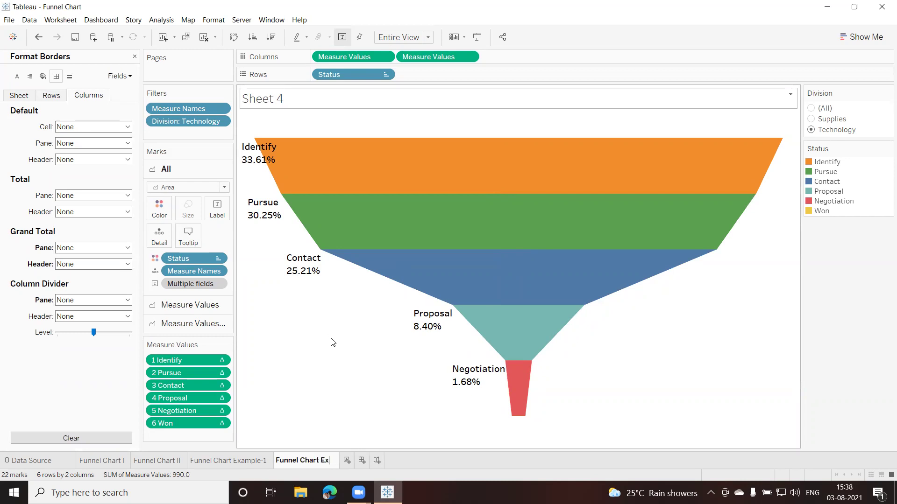
{"action": "type", "text": "ample - I"}
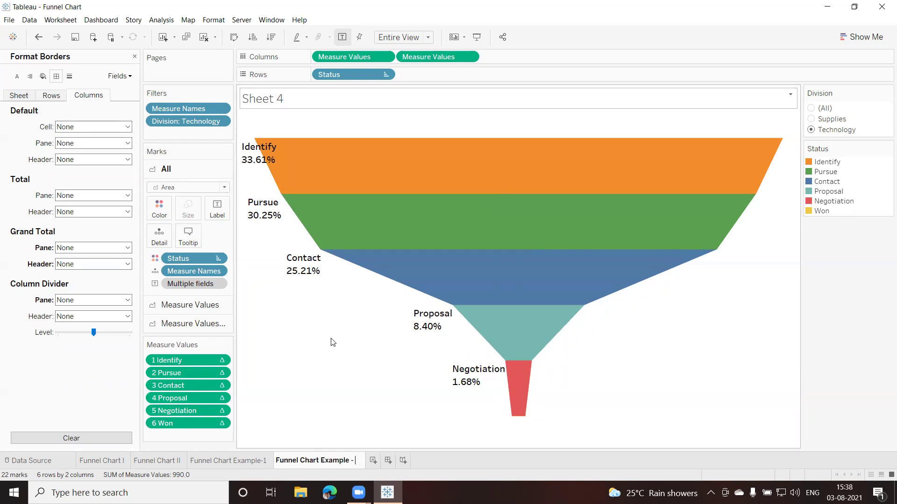
{"action": "type", "text": "I"}
{"action": "key", "text": "Return"}
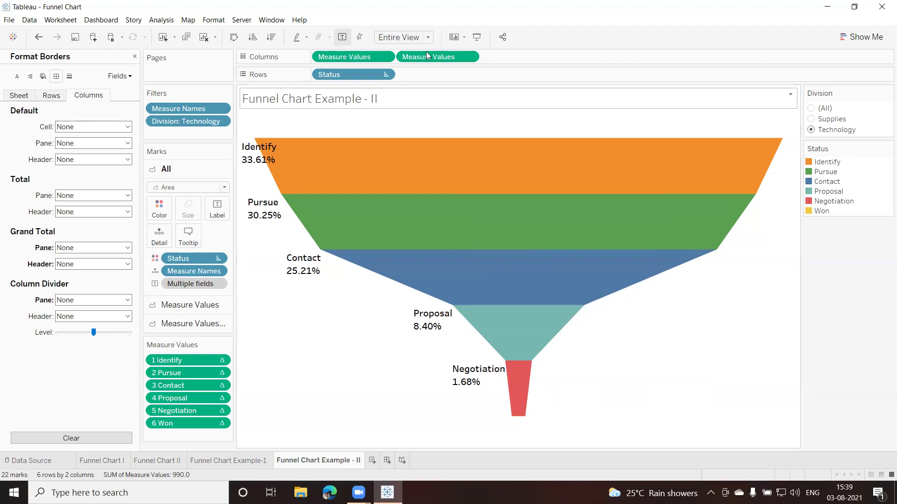
Examine the funnel in presentation mode, including the Won label's tooltip, and compare the Supplies division with (All)
{"action": "left_click", "coordinate": [476, 37]}
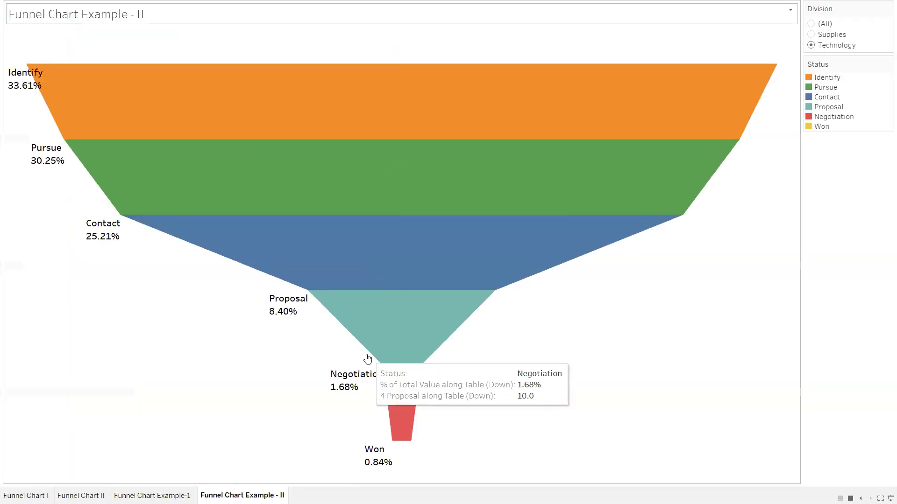
{"action": "mouse_move", "coordinate": [373, 465]}
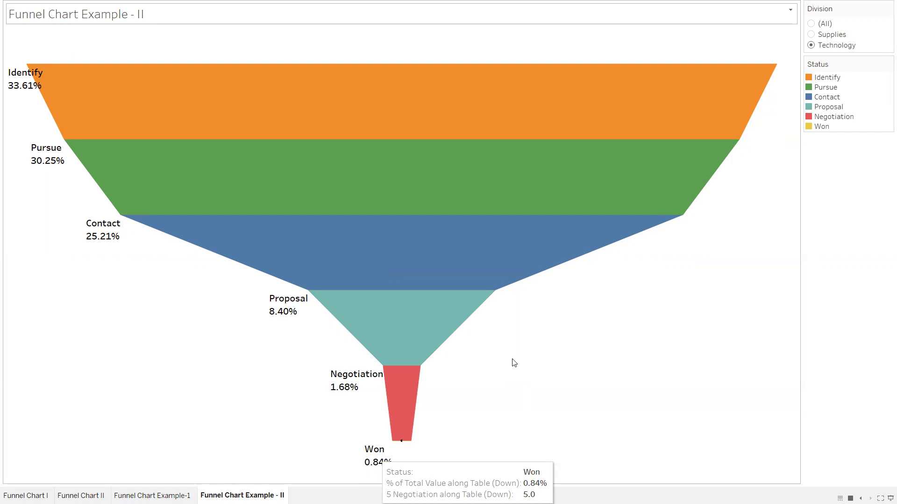
{"action": "left_click", "coordinate": [812, 35]}
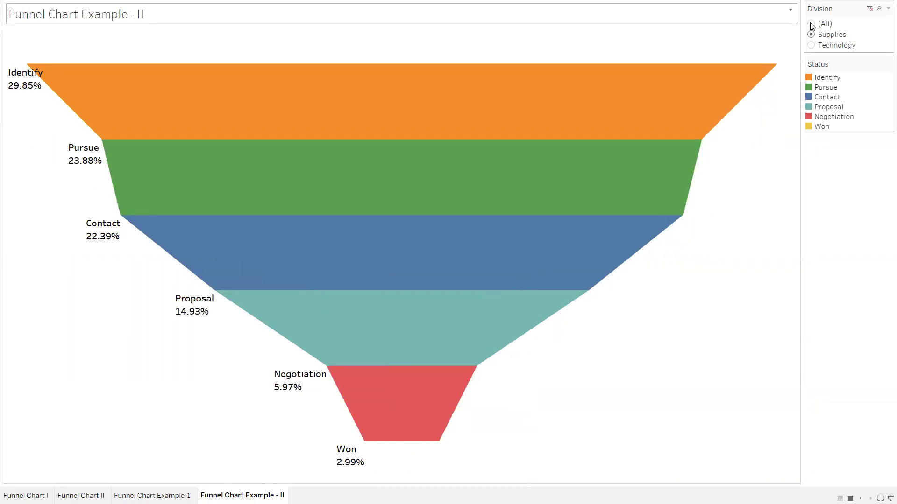
{"action": "left_click", "coordinate": [811, 24]}
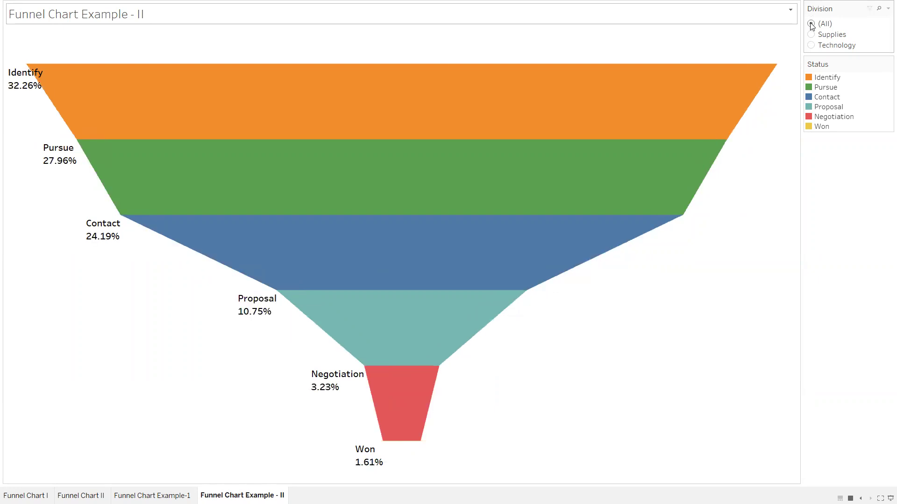